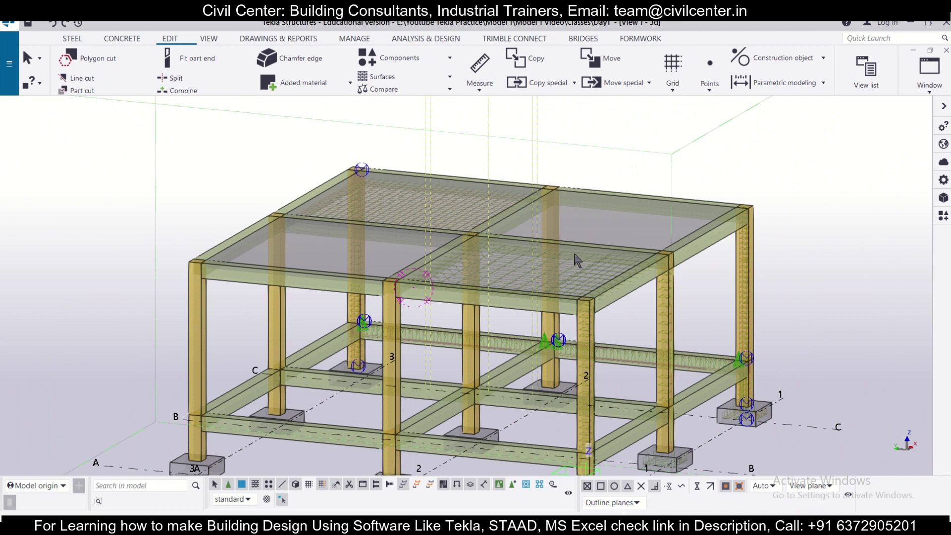
scroll(664, 219, up, 3)
scroll(664, 219, down, 5)
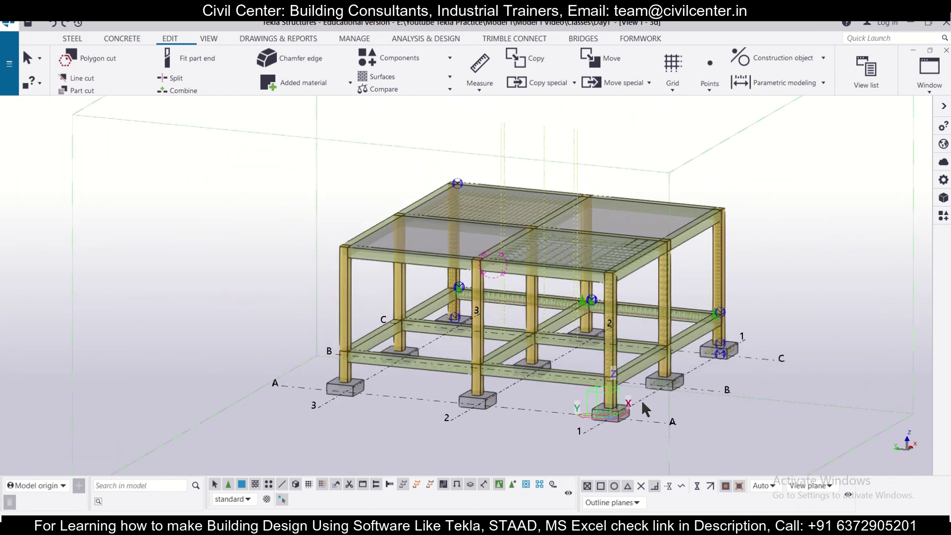
scroll(736, 208, up, 2)
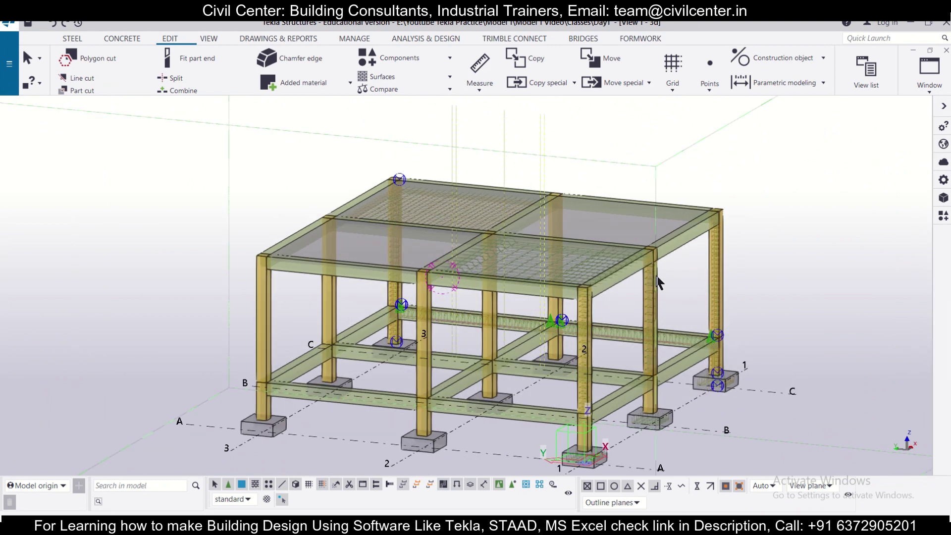
scroll(673, 248, up, 2)
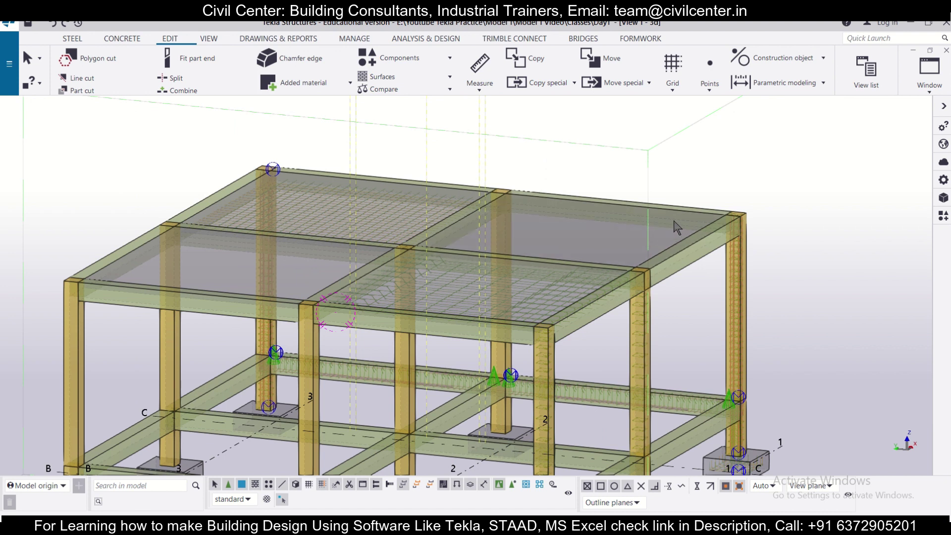
scroll(703, 231, up, 1)
scroll(746, 236, down, 3)
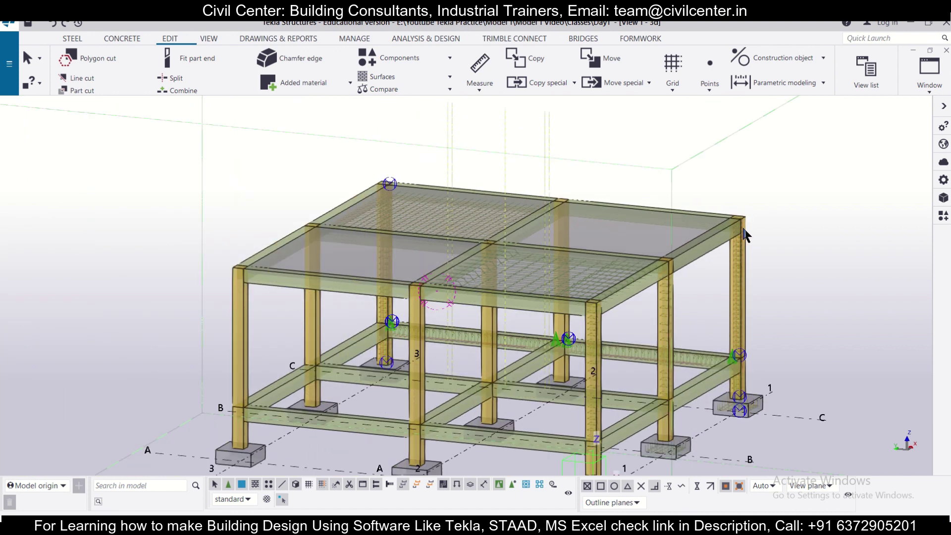
Switch to the structural drawing PDF and examine the slab details of section A-A along with the beam column layout
key(alt+Tab)
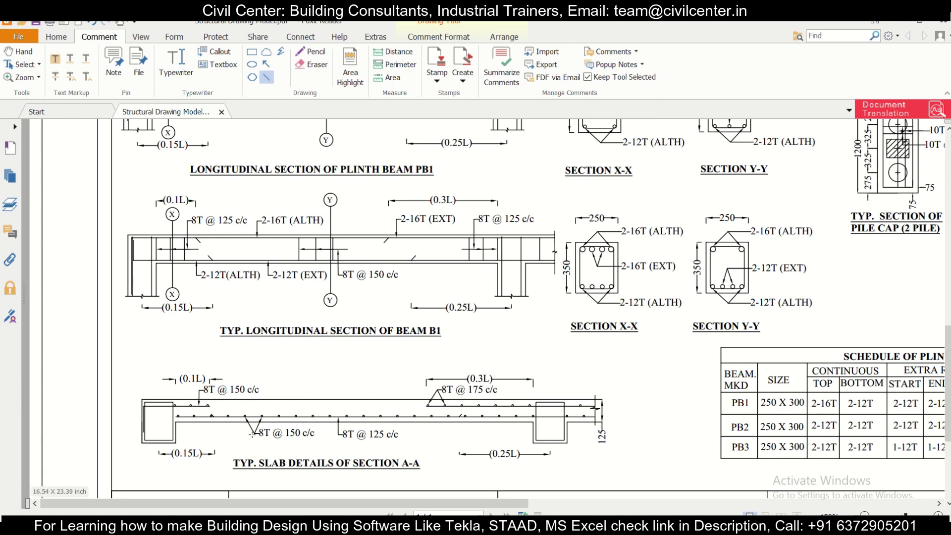
scroll(233, 418, up, 2)
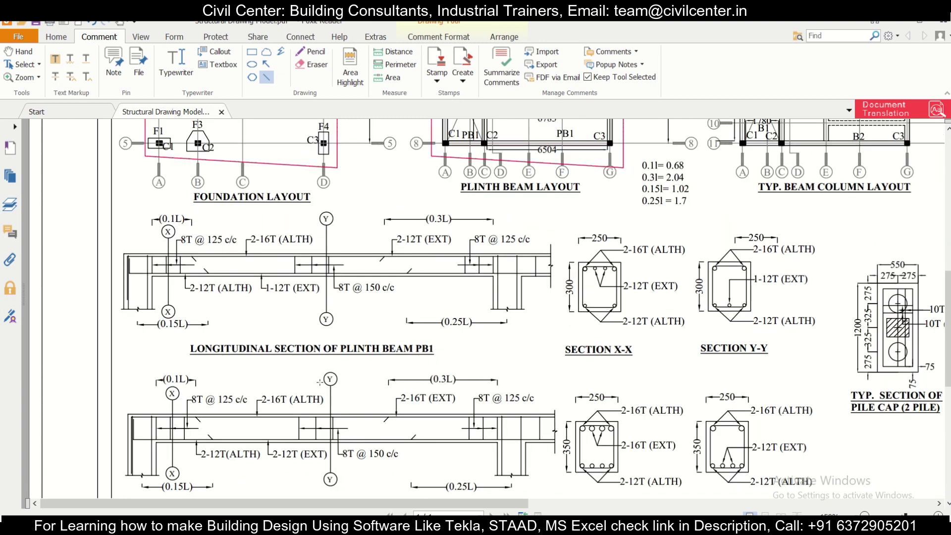
scroll(214, 405, down, 2)
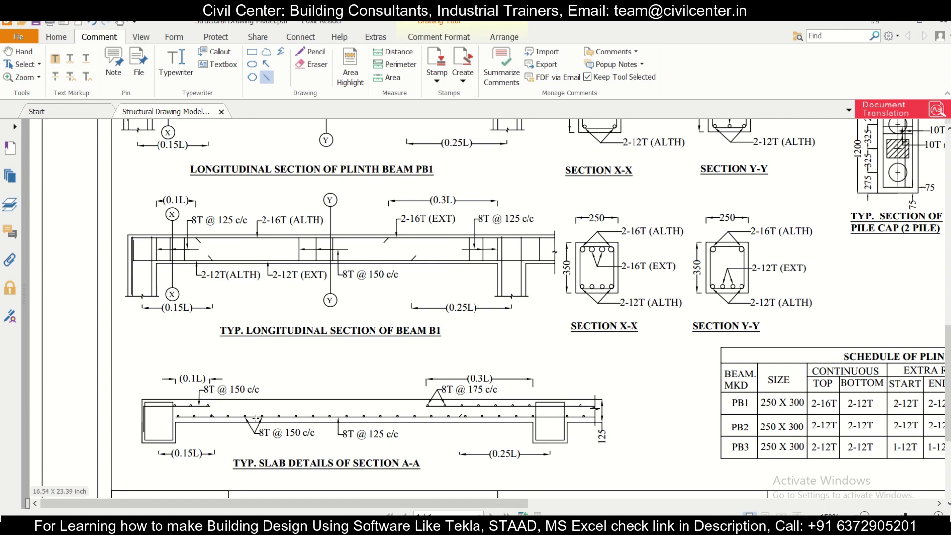
scroll(255, 419, up, 2)
scroll(242, 421, down, 3)
ctrl+scroll(247, 416, up, 3)
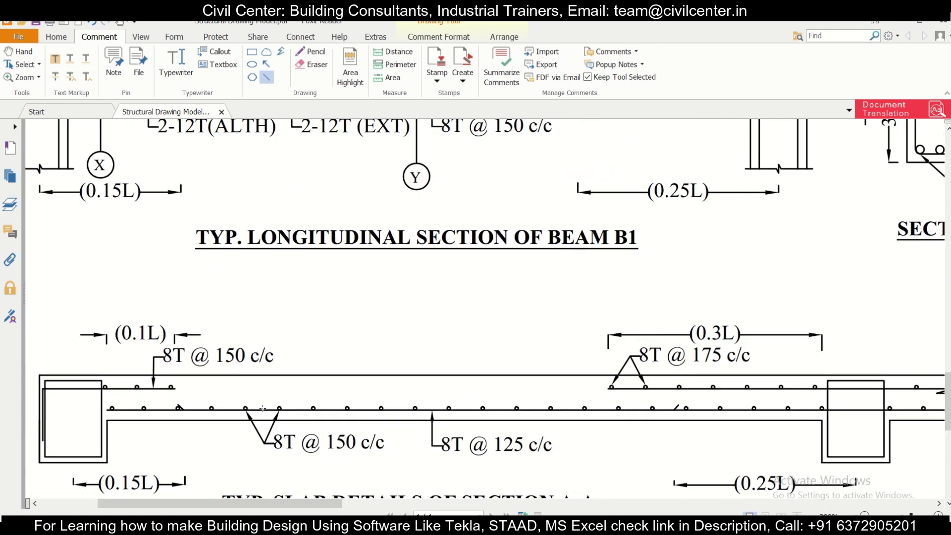
ctrl+scroll(263, 409, down, 3)
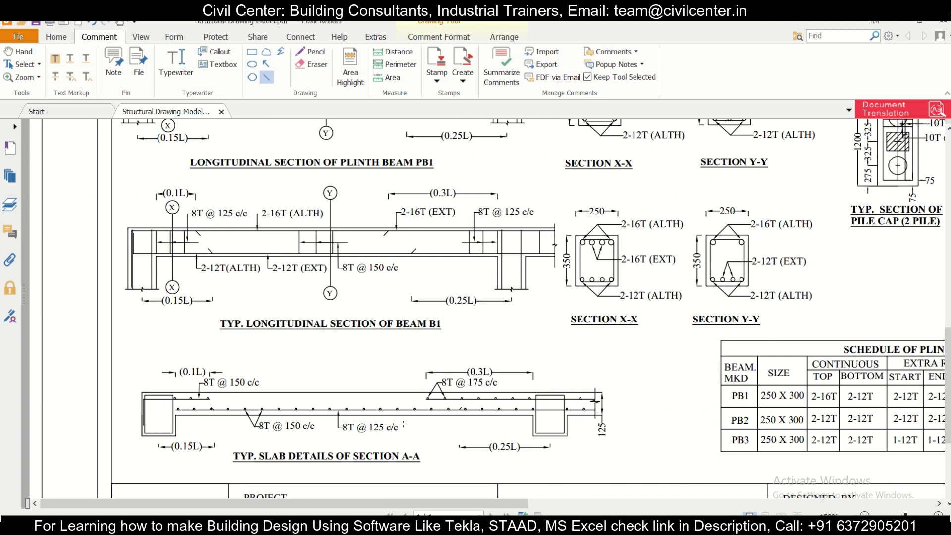
scroll(465, 409, up, 10)
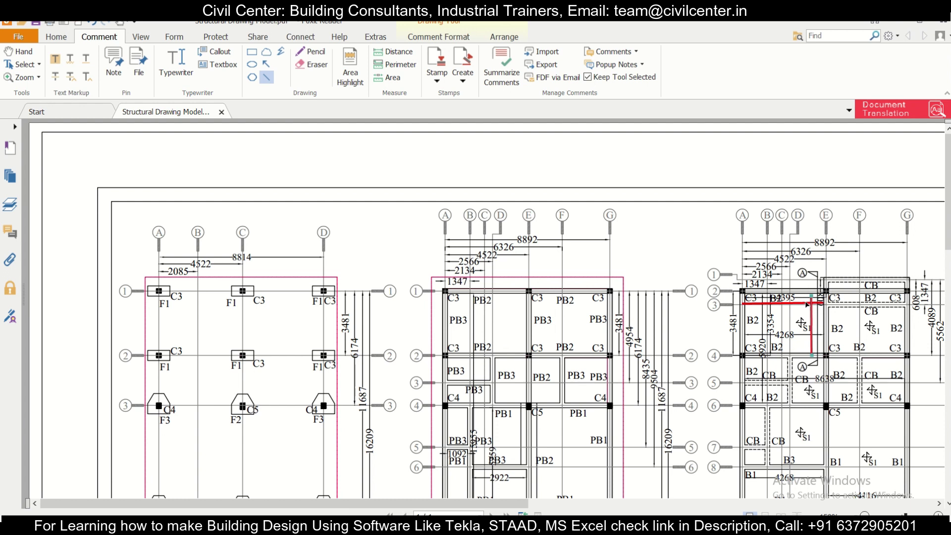
scroll(662, 315, down, 5)
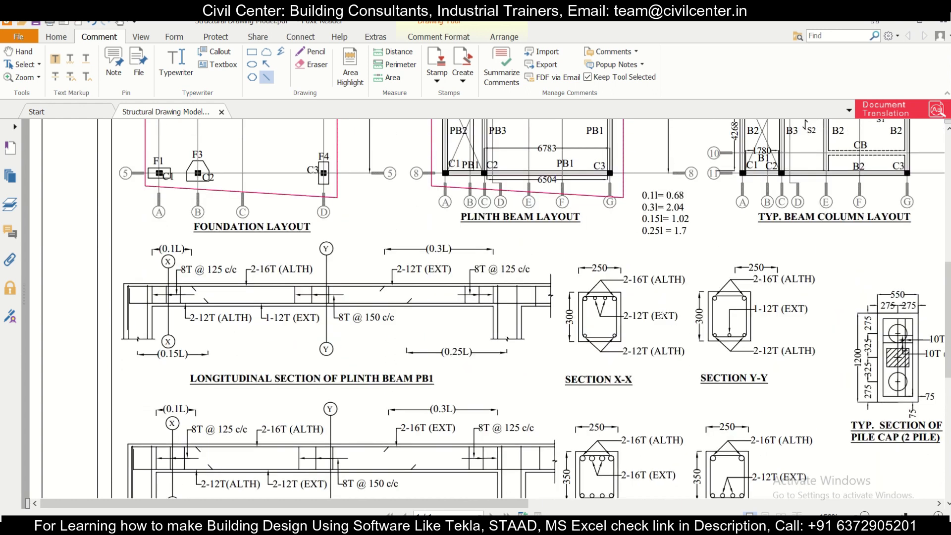
scroll(663, 315, down, 6)
scroll(663, 315, up, 4)
scroll(368, 328, down, 1)
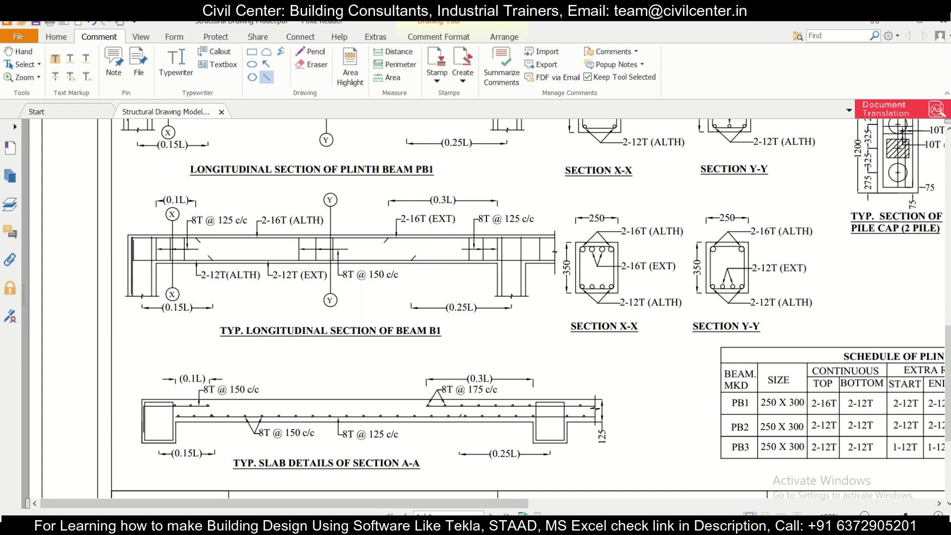
Switch back to Tekla Structures and bring up the GRID @1 elevation view
click(498, 523)
scroll(652, 233, down, 2)
scroll(652, 233, up, 2)
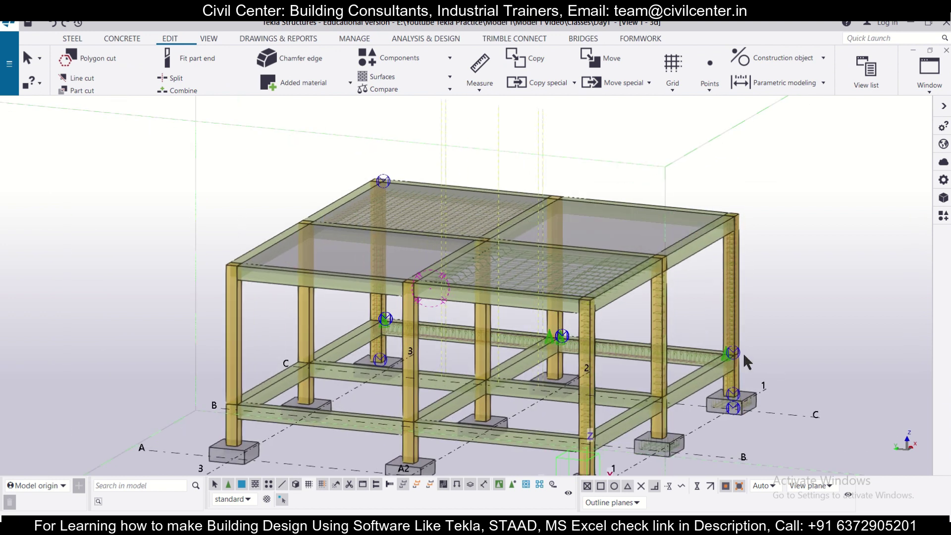
scroll(654, 431, down, 2)
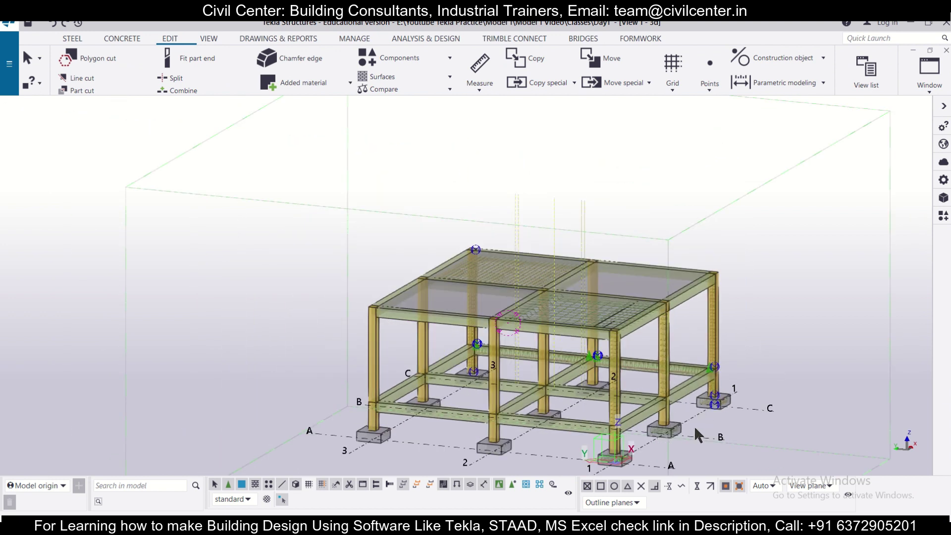
click(931, 88)
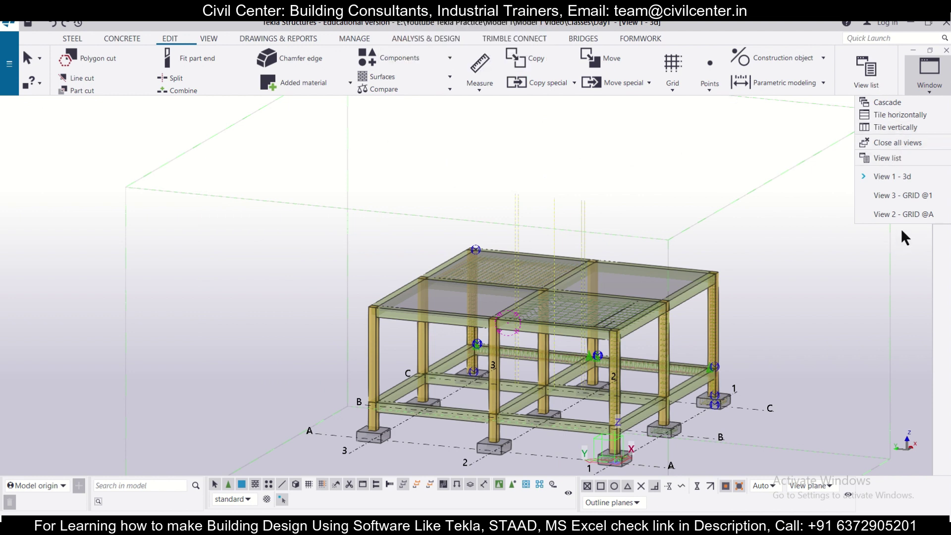
click(903, 197)
scroll(429, 273, up, 5)
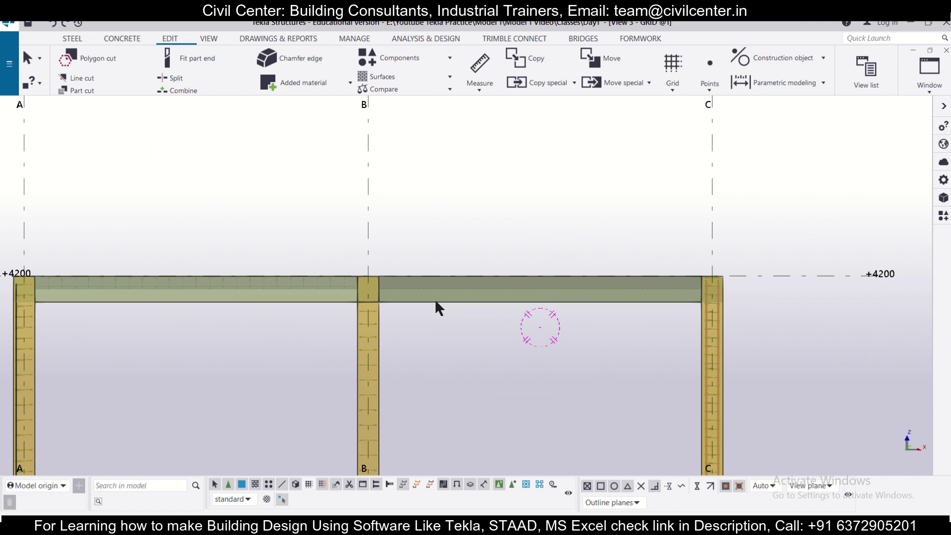
Hide the roof beam between grids B and C at the +4200 level to expose the slab edge
click(436, 298)
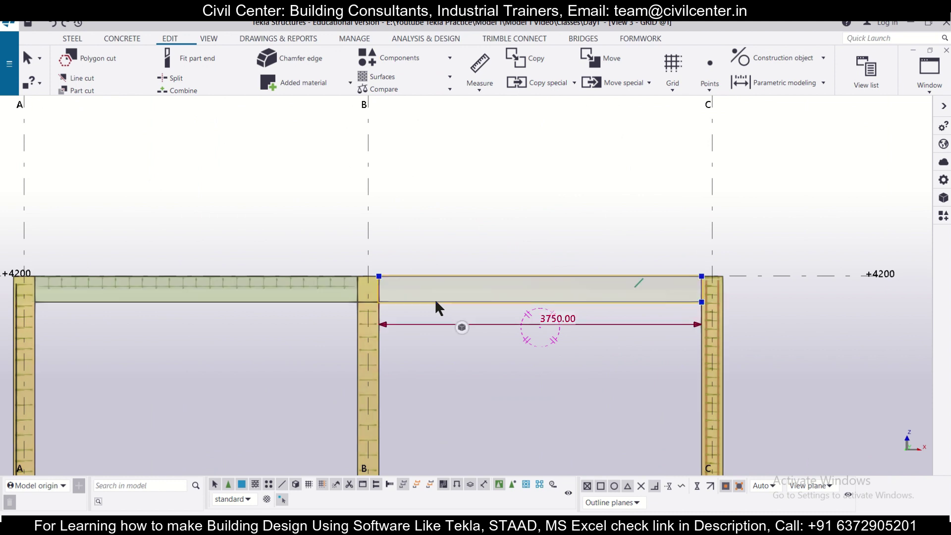
right_click(465, 295)
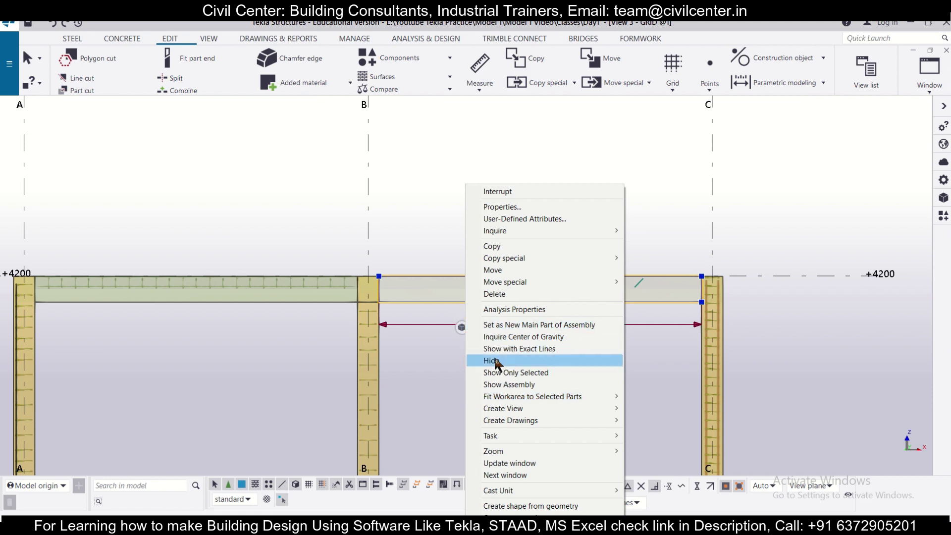
click(450, 363)
click(450, 364)
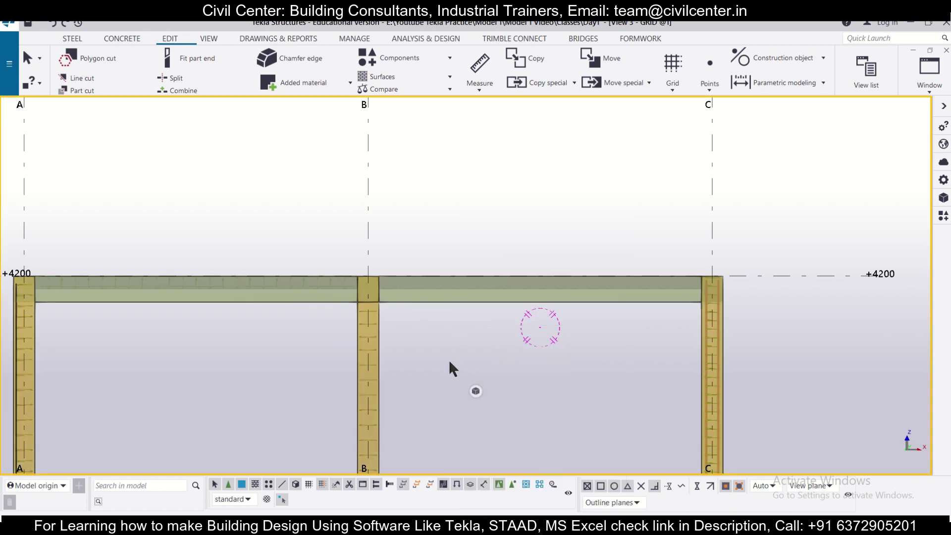
click(469, 300)
right_click(469, 299)
click(500, 359)
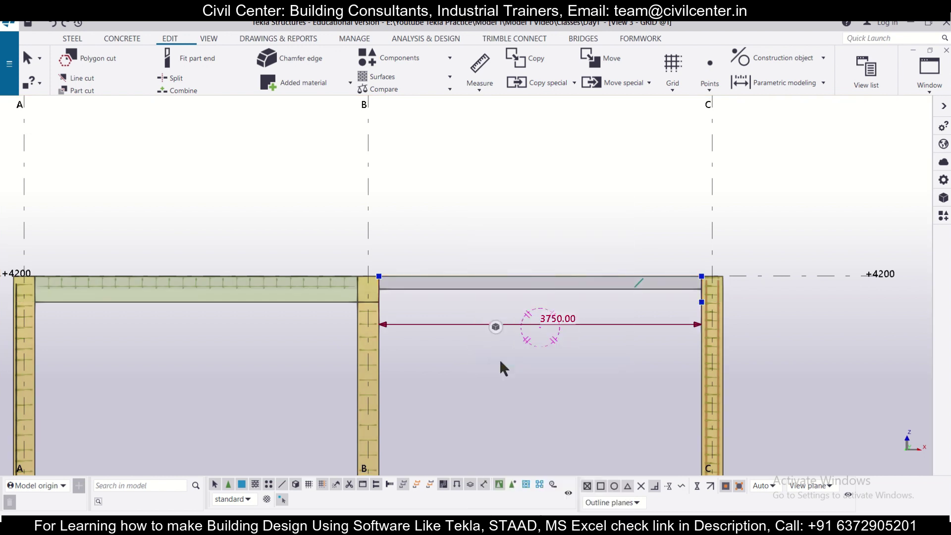
scroll(433, 218, up, 2)
click(404, 287)
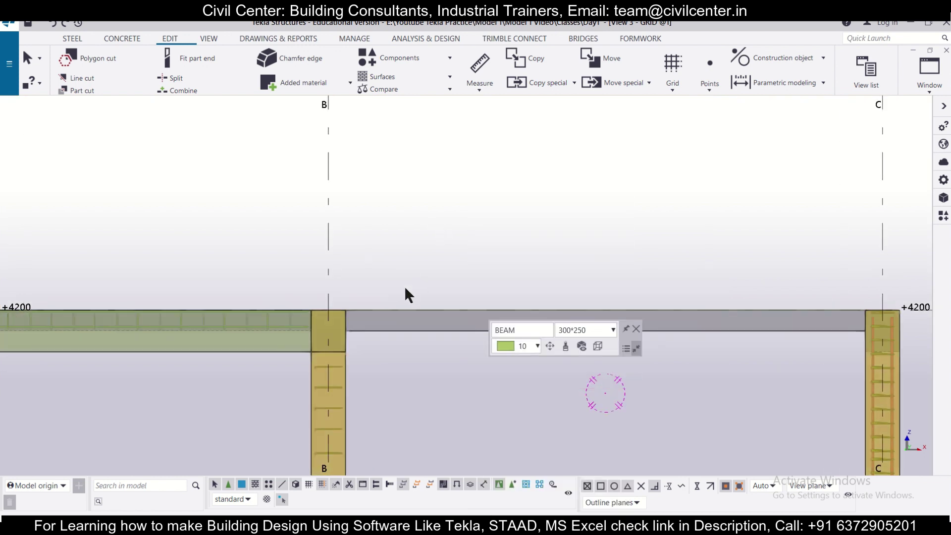
scroll(455, 293, up, 2)
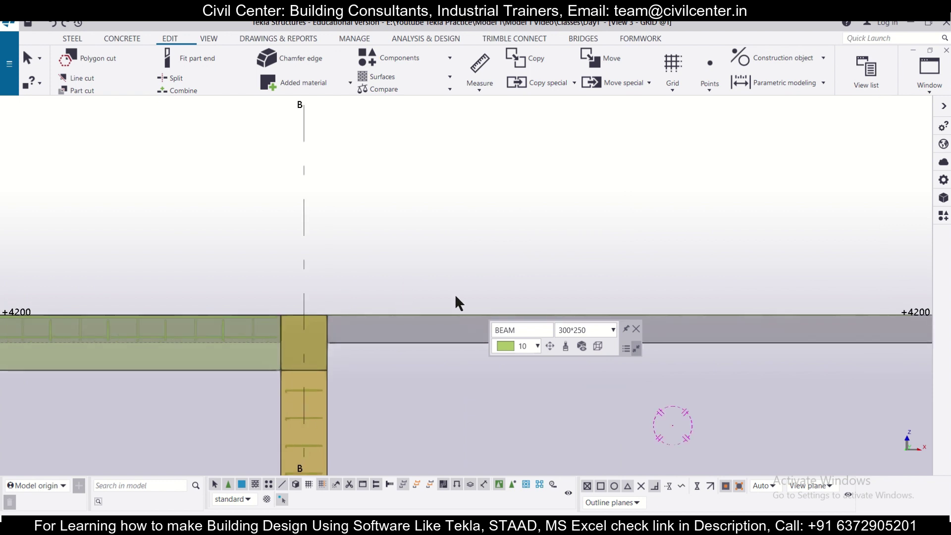
scroll(436, 238, down, 2)
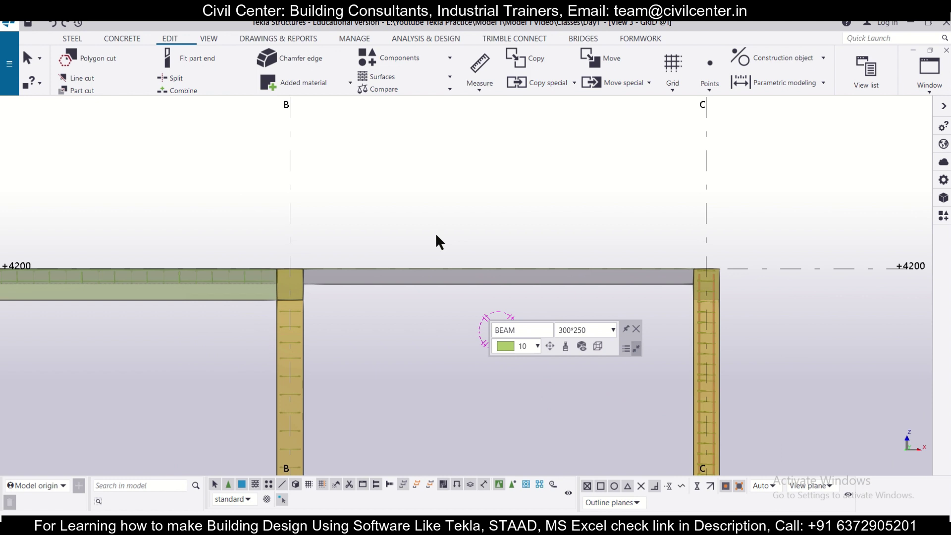
scroll(405, 241, up, 2)
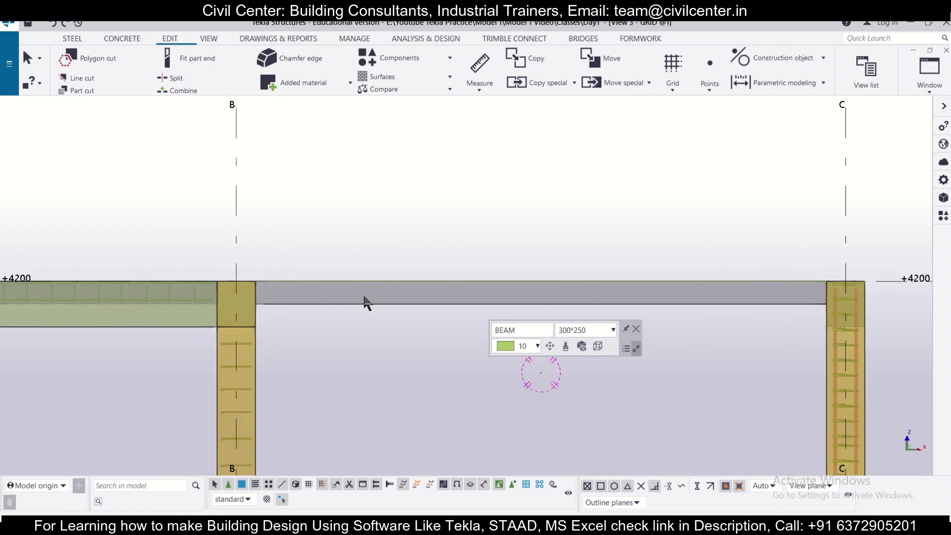
scroll(382, 270, down, 2)
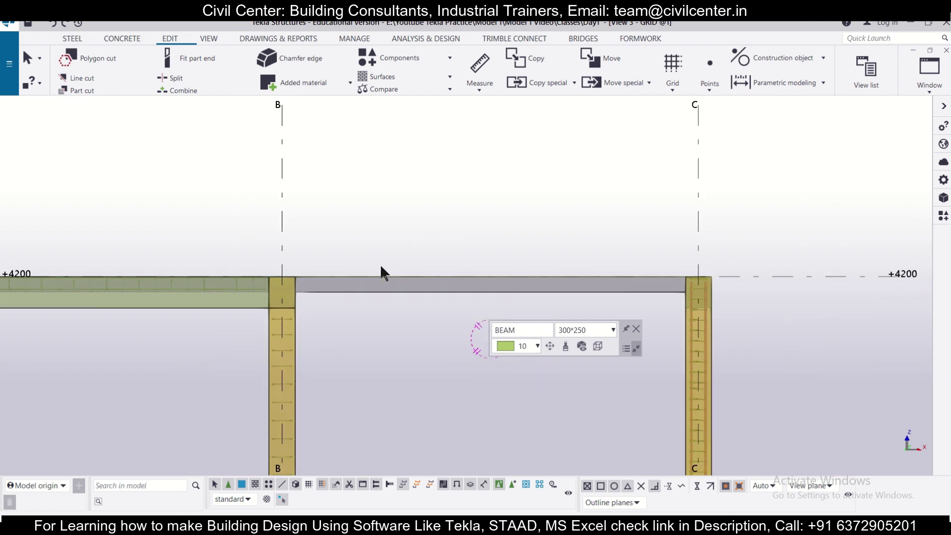
scroll(381, 267, down, 3)
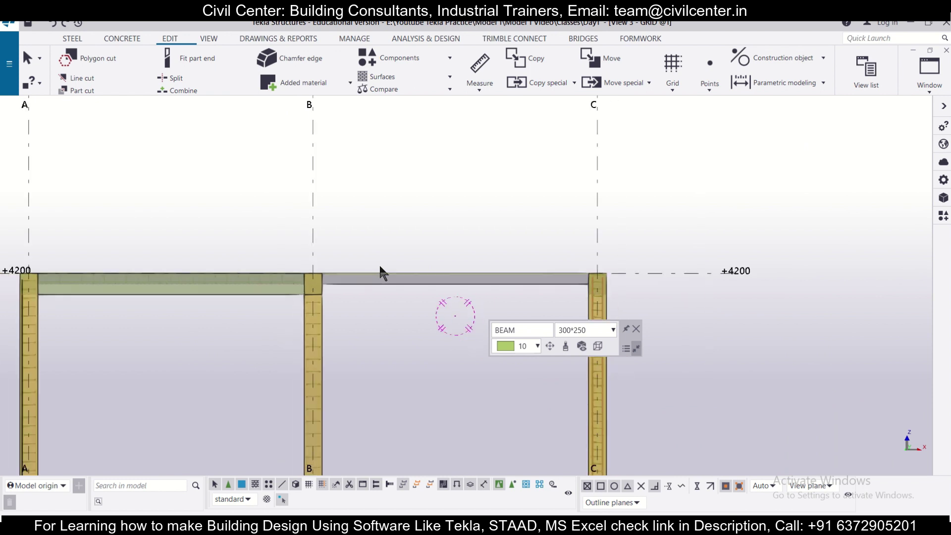
Add the PLAN @+4200 view to the visible views and close the view list
click(928, 94)
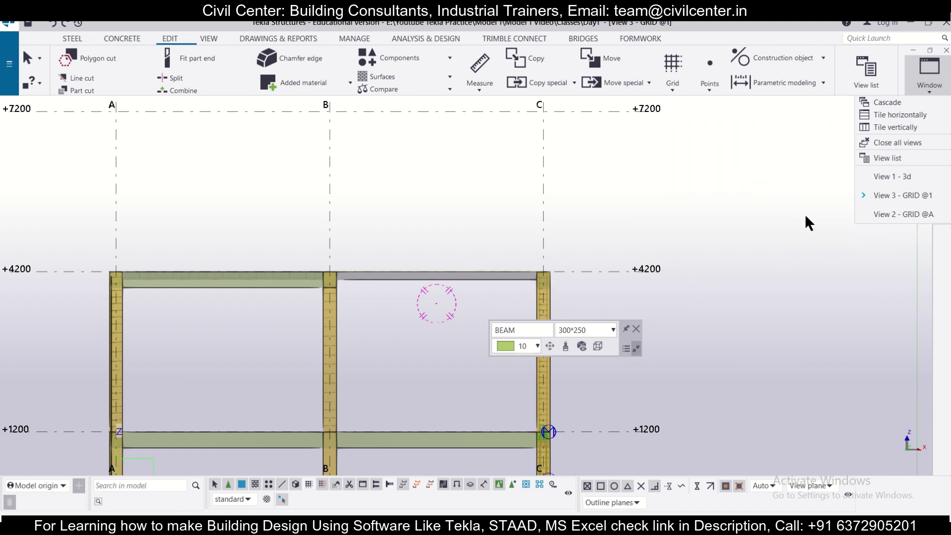
click(893, 157)
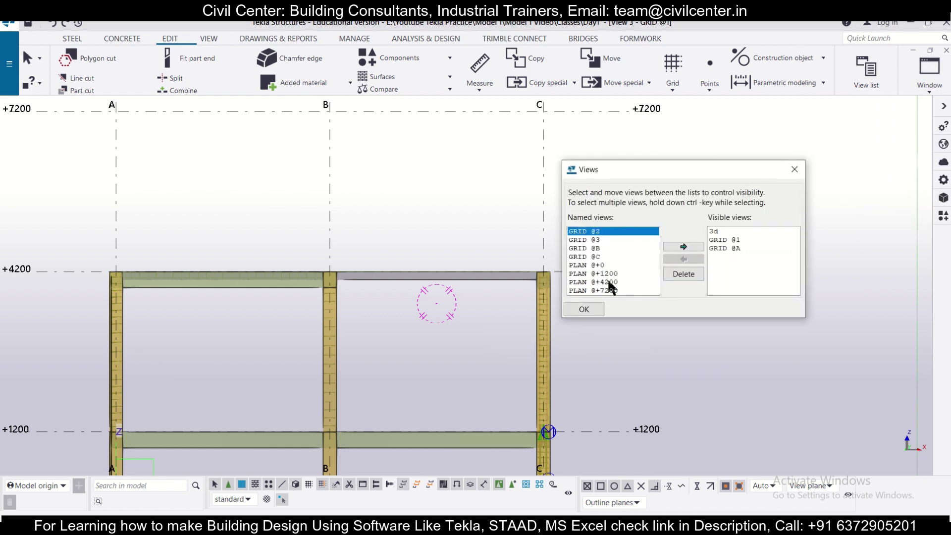
click(614, 281)
click(687, 246)
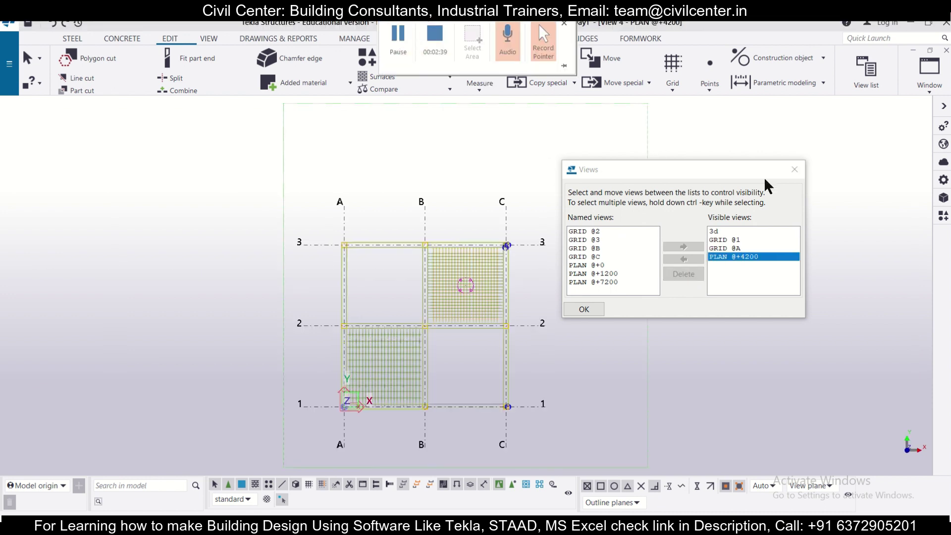
click(795, 170)
Draw a horizontal construction line about 11400 mm long along the grid 2 beam's lower edge, from its end point at grid A past grid C
scroll(425, 404, up, 3)
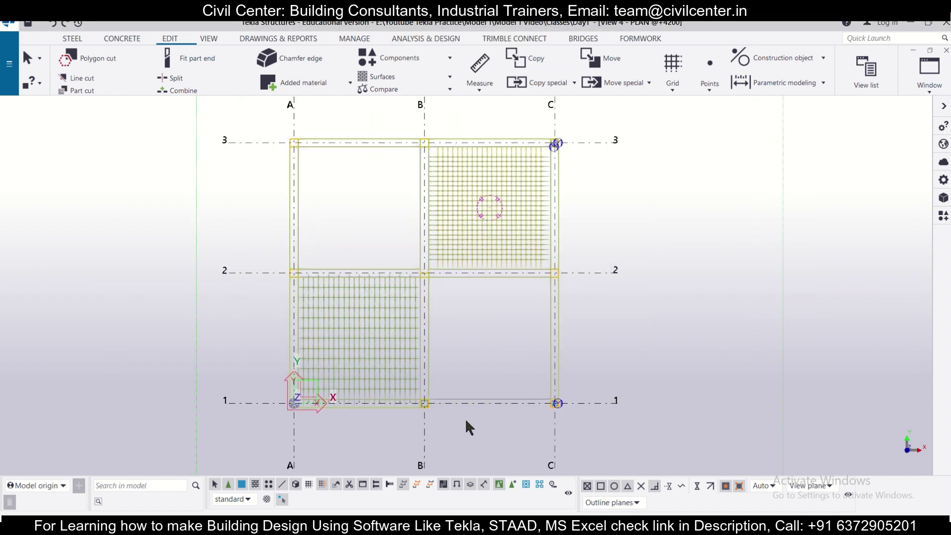
scroll(471, 416, up, 3)
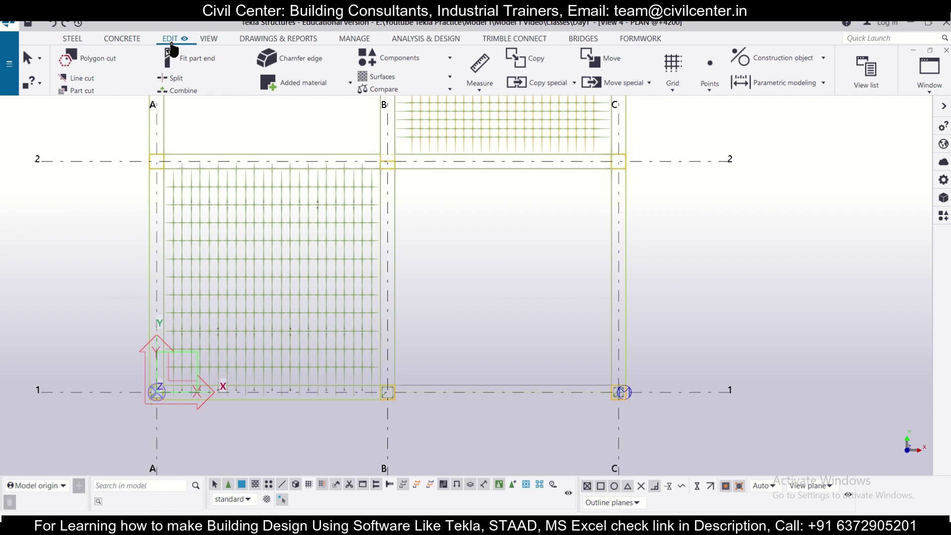
click(820, 57)
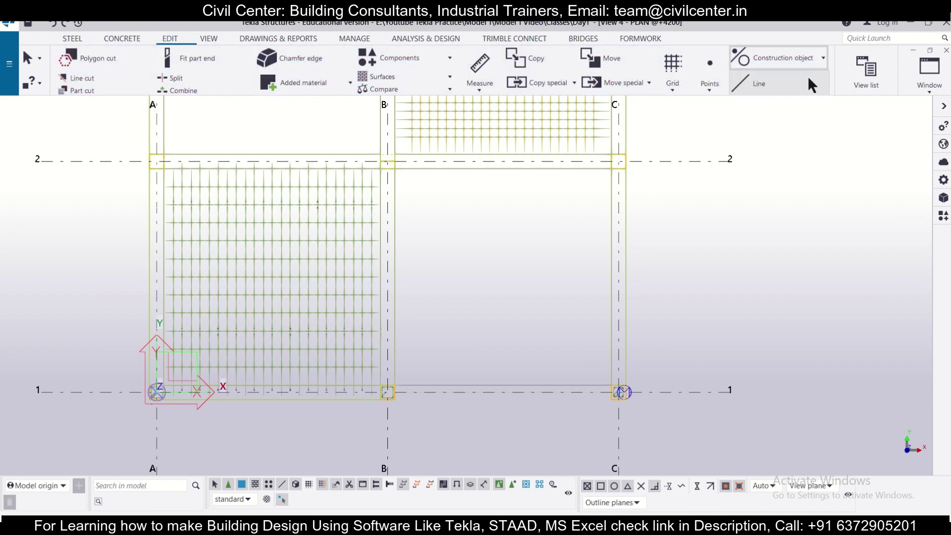
click(807, 82)
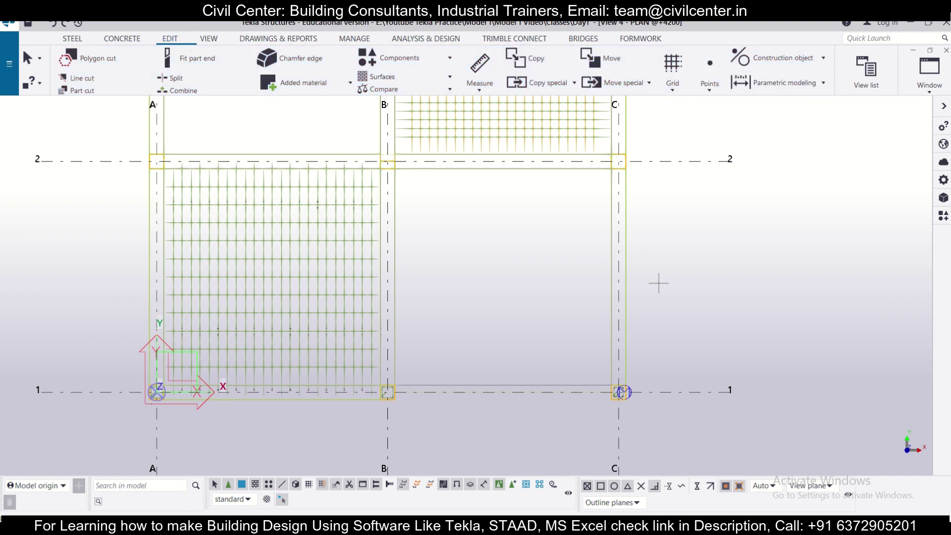
click(150, 169)
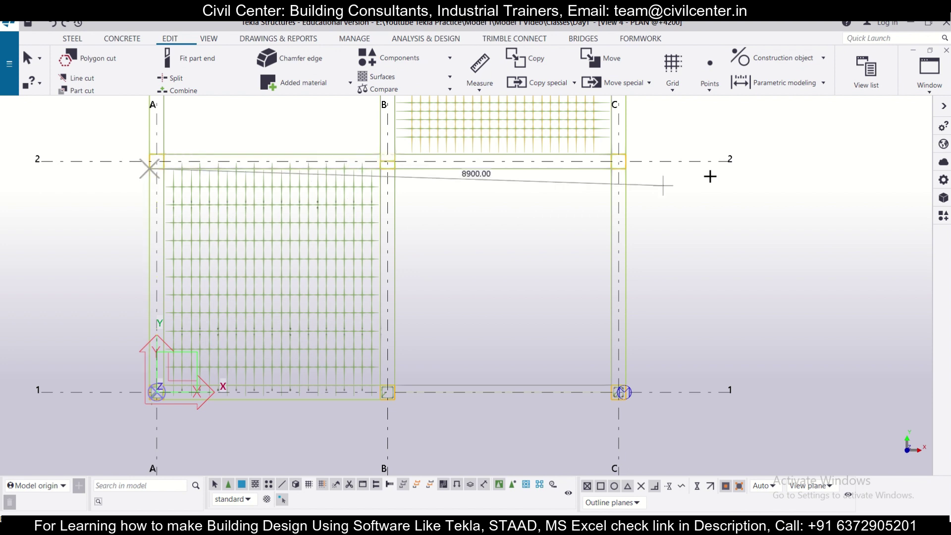
click(807, 169)
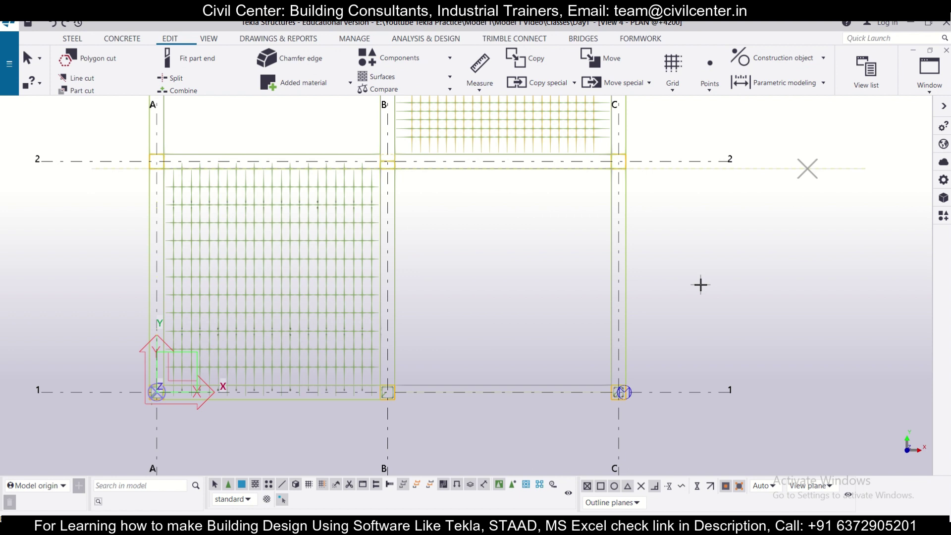
Draw a horizontal construction line along the grid 1 beam's upper edge, from its end point at grid A past grid C
scroll(624, 384, up, 2)
scroll(590, 402, down, 2)
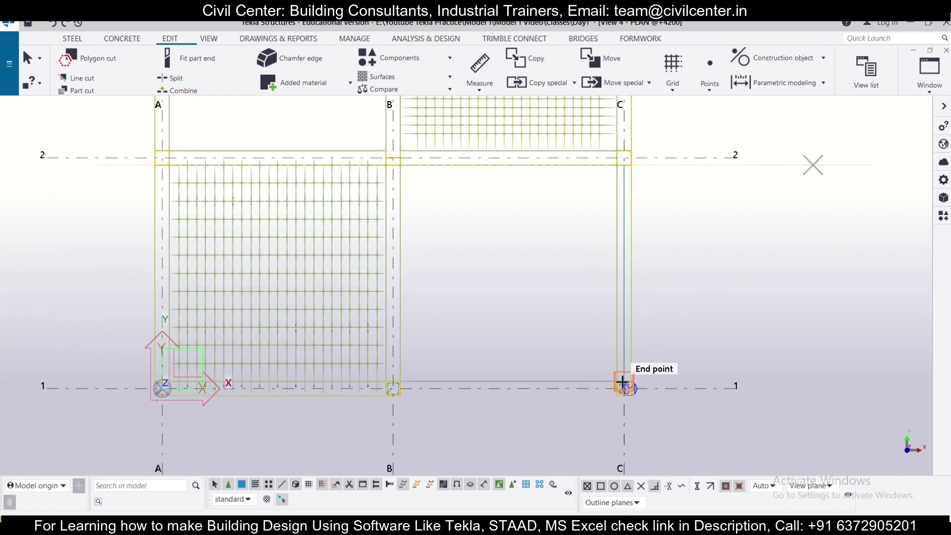
click(618, 385)
scroll(148, 392, up, 5)
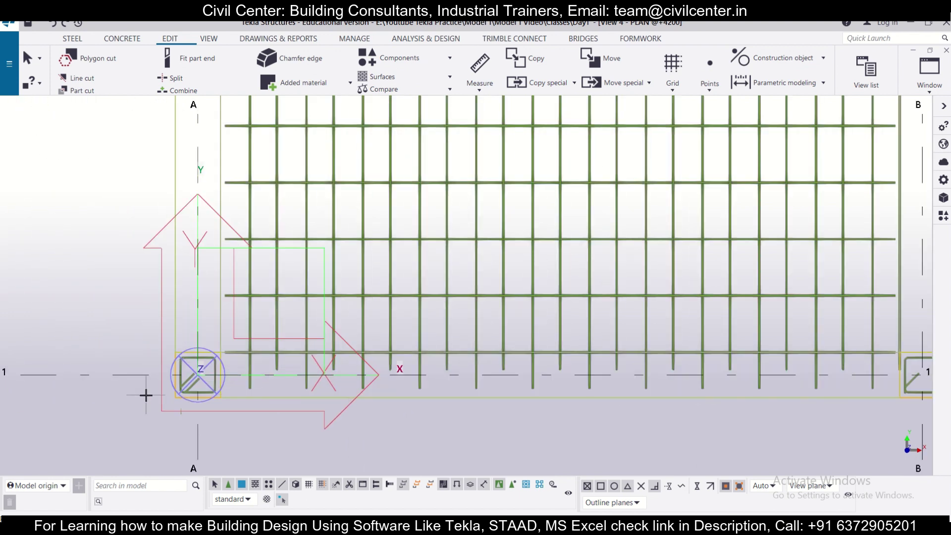
click(222, 352)
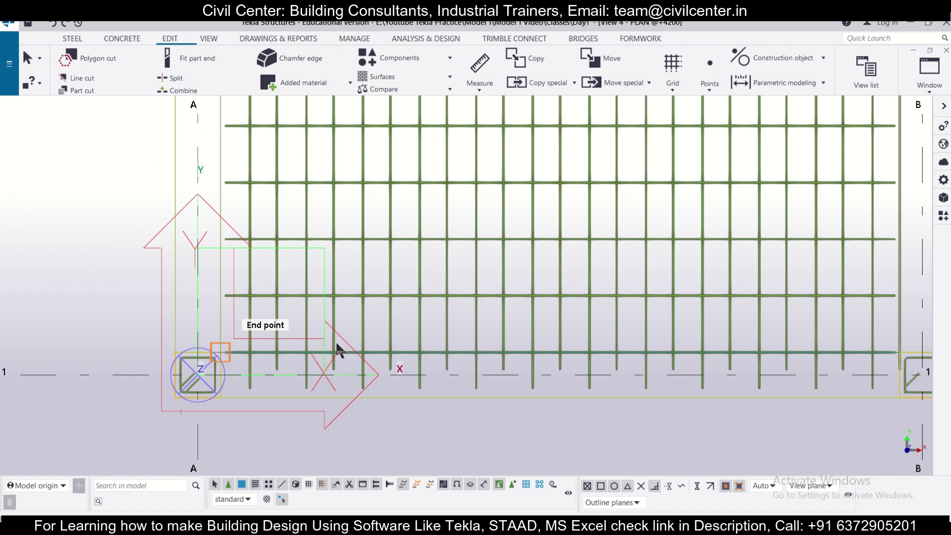
scroll(371, 342, down, 5)
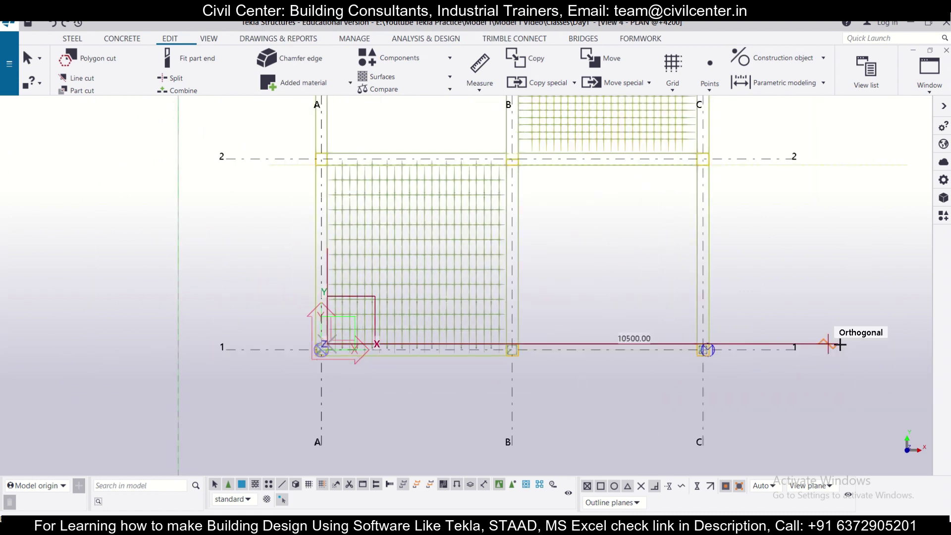
click(860, 339)
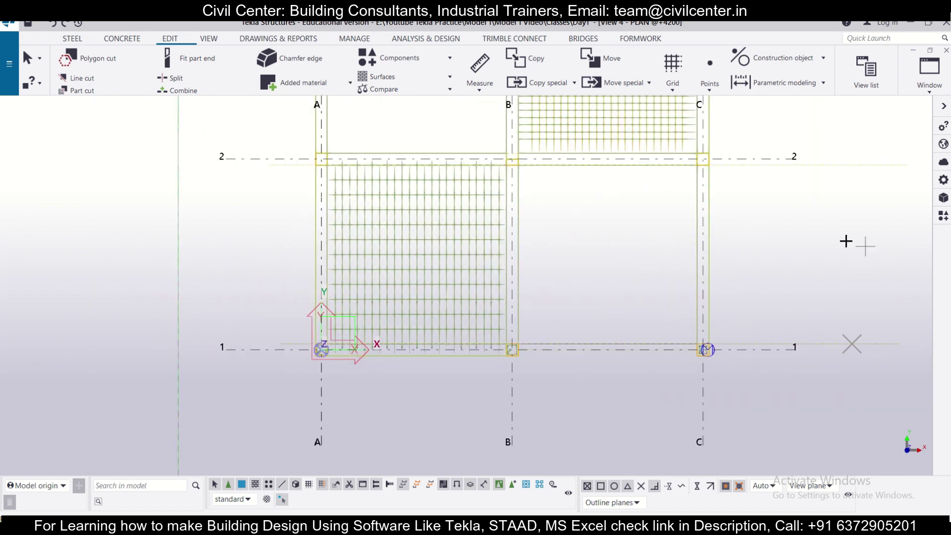
Offset the construction line at the grid 1 beam edge by 19 mm towards grid 2
scroll(786, 170, up, 2)
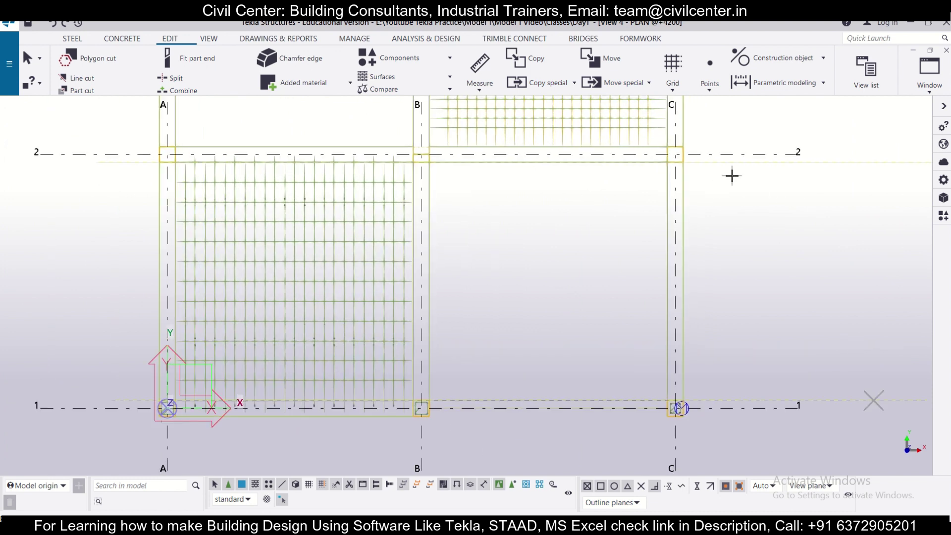
scroll(732, 176, up, 2)
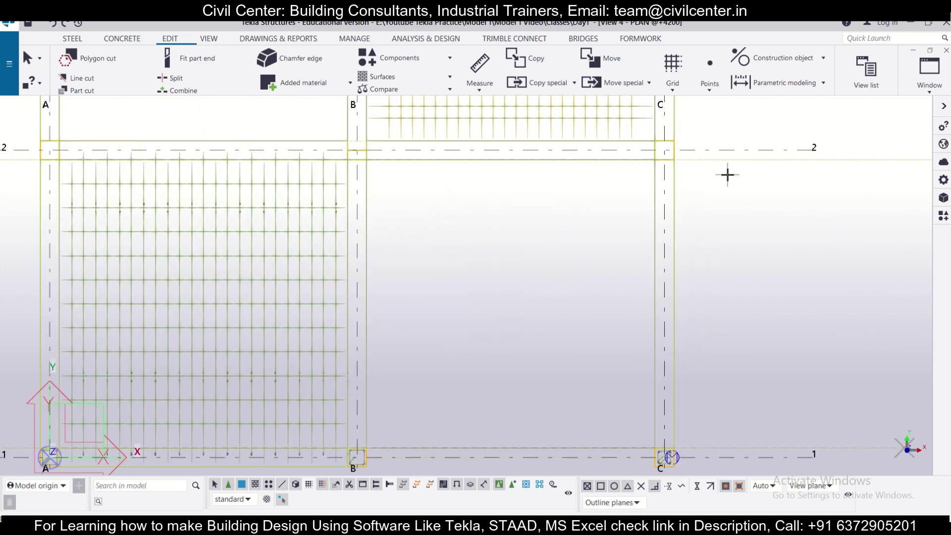
click(798, 62)
click(778, 209)
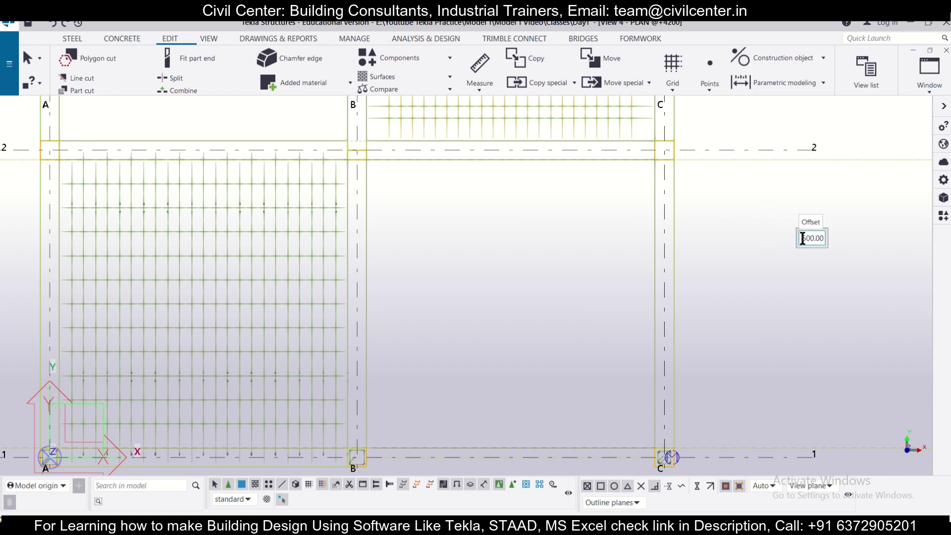
drag(802, 238, 866, 226)
key(BackSpace)
text(15)
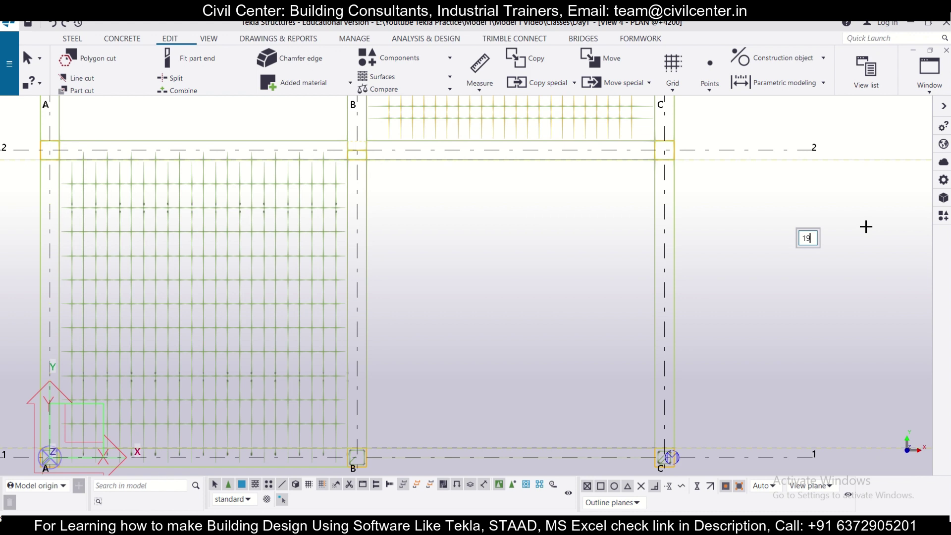
key(Return)
click(736, 448)
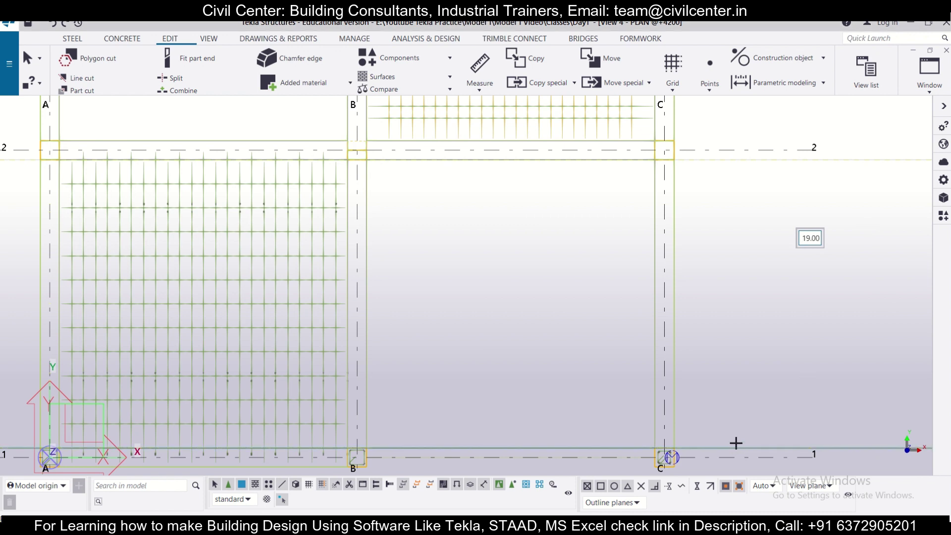
click(732, 399)
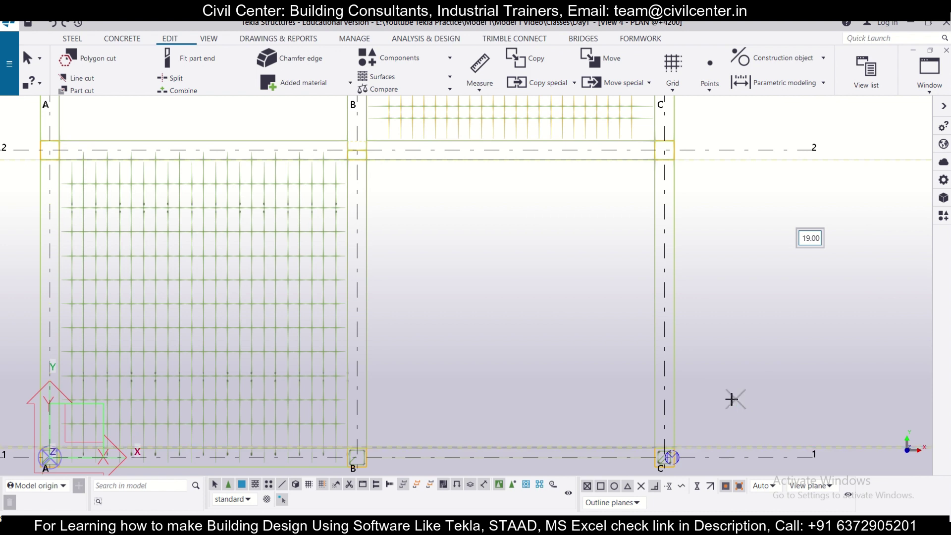
Offset the construction line at the grid 2 beam edge by 19 mm towards grid 1
click(725, 162)
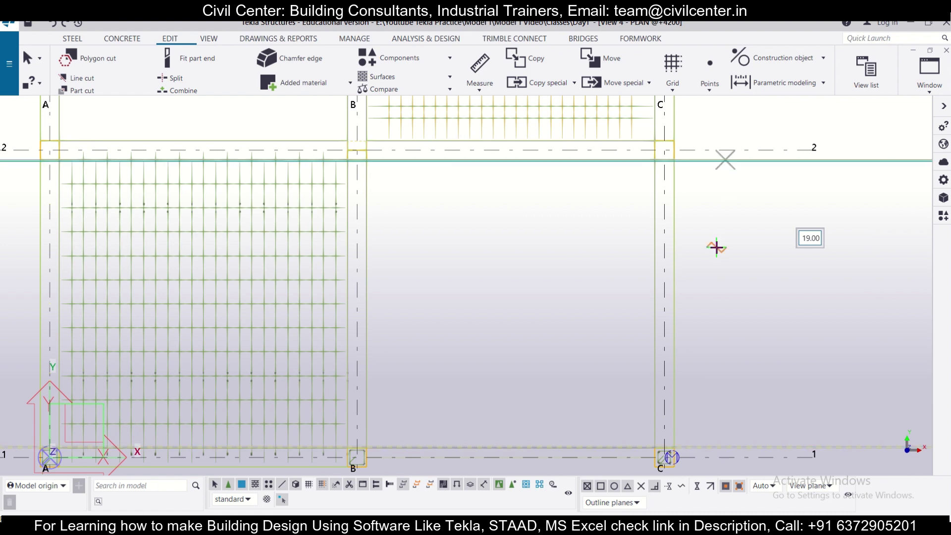
click(716, 247)
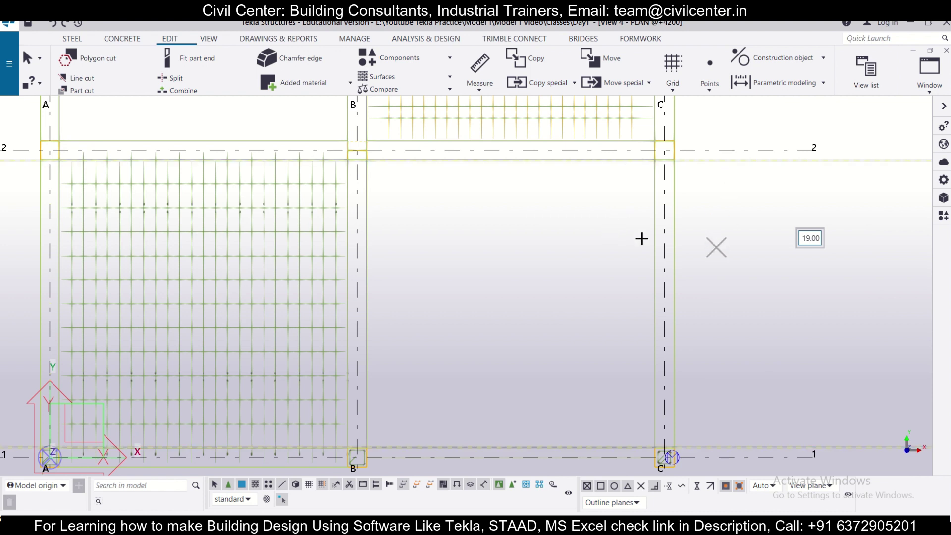
scroll(644, 181, up, 2)
scroll(641, 159, down, 3)
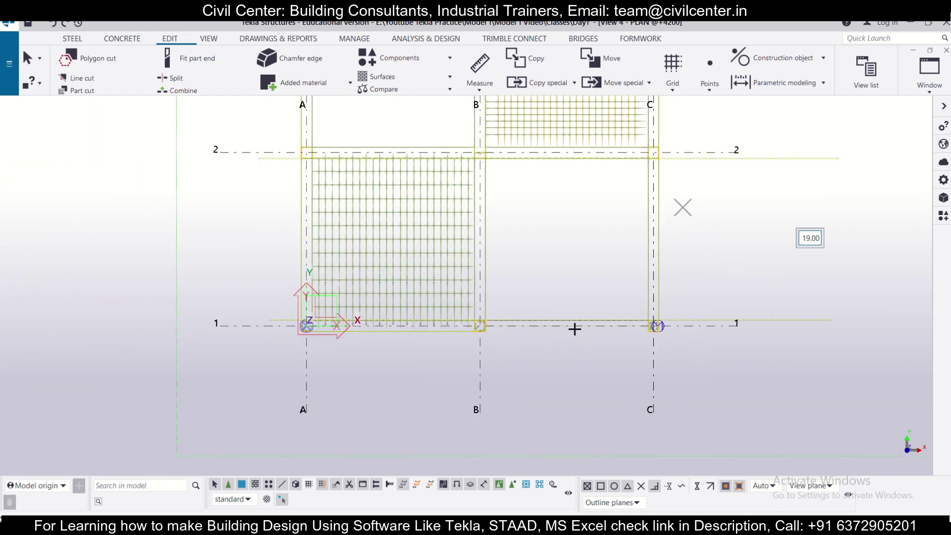
scroll(501, 333, up, 1)
scroll(510, 336, down, 1)
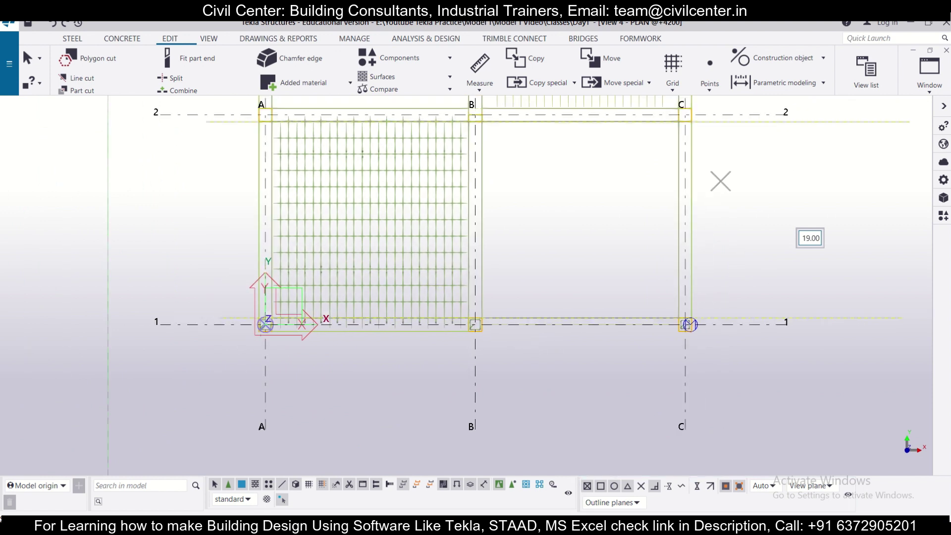
Switch to the structural drawing PDF and check the bar spacings in the slab details of section A-A
key(alt+Tab)
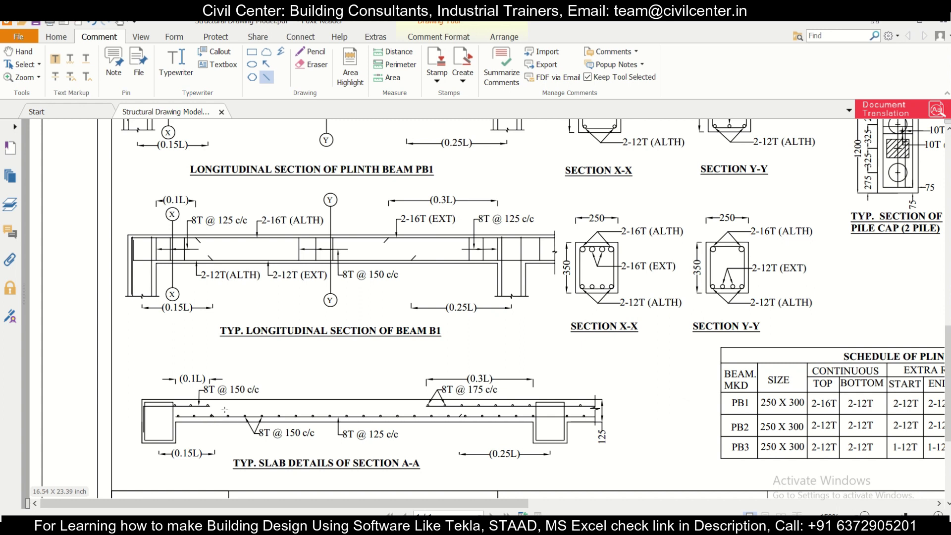
mouse_move(539, 24)
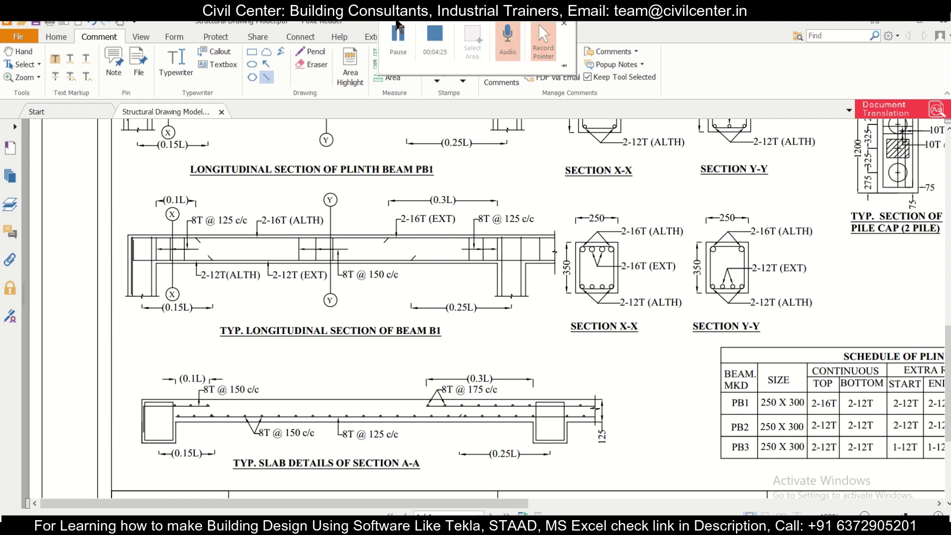
click(398, 34)
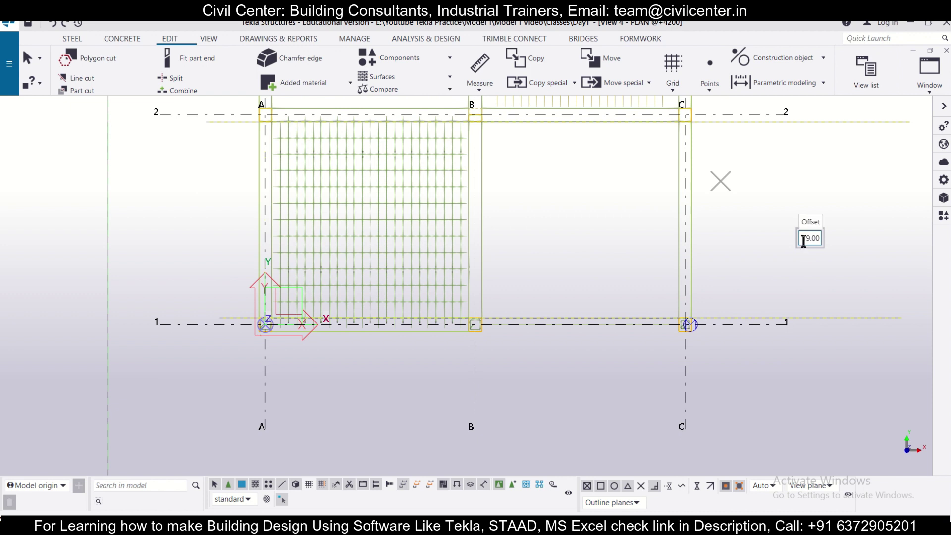
Return to Tekla Structures and offset the construction line at the grid 1 beam edge by 75 mm towards grid 2
click(803, 240)
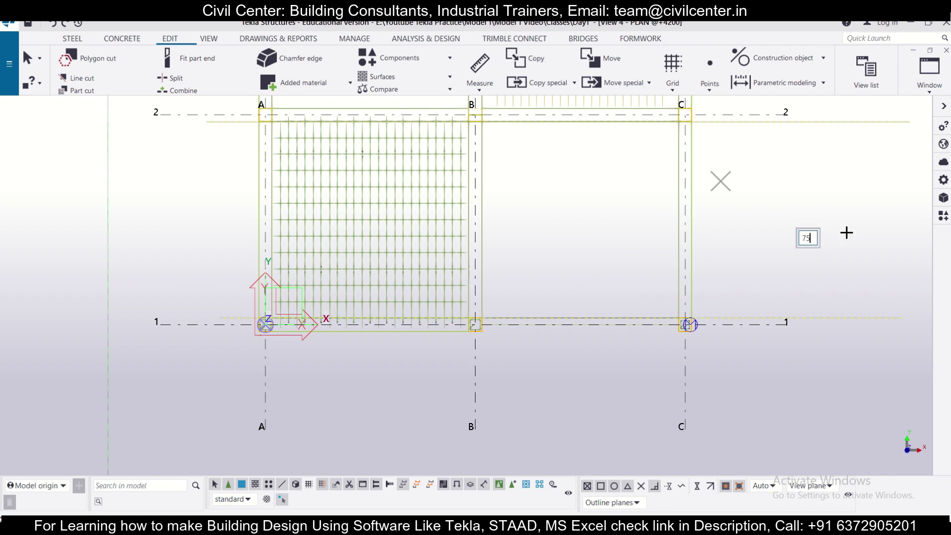
key(Return)
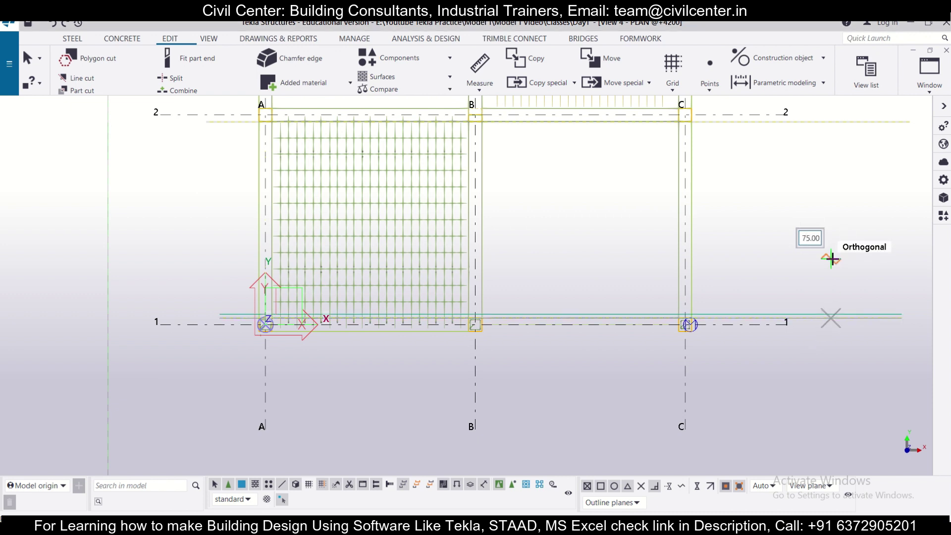
click(843, 278)
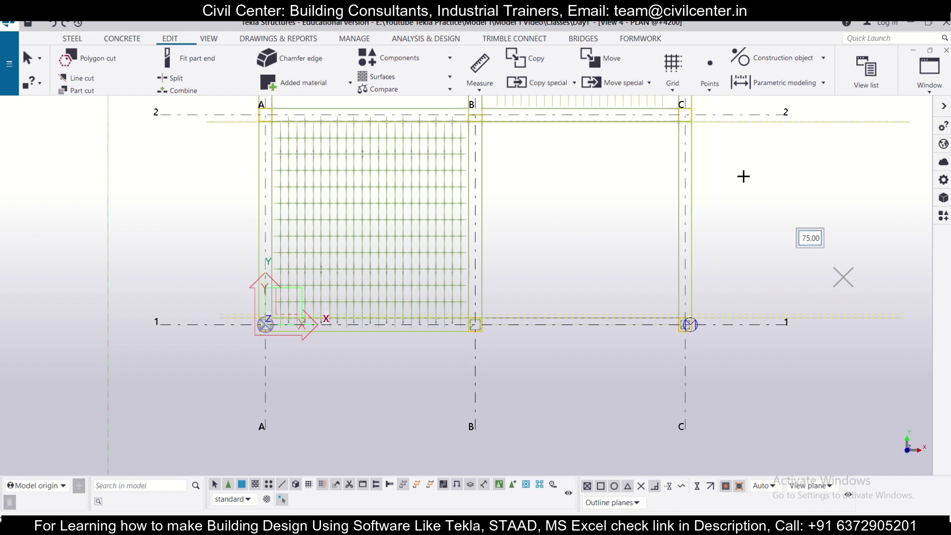
Offset the construction line at the grid 2 beam edge by 75 mm towards grid 1, and end the offset command
click(758, 119)
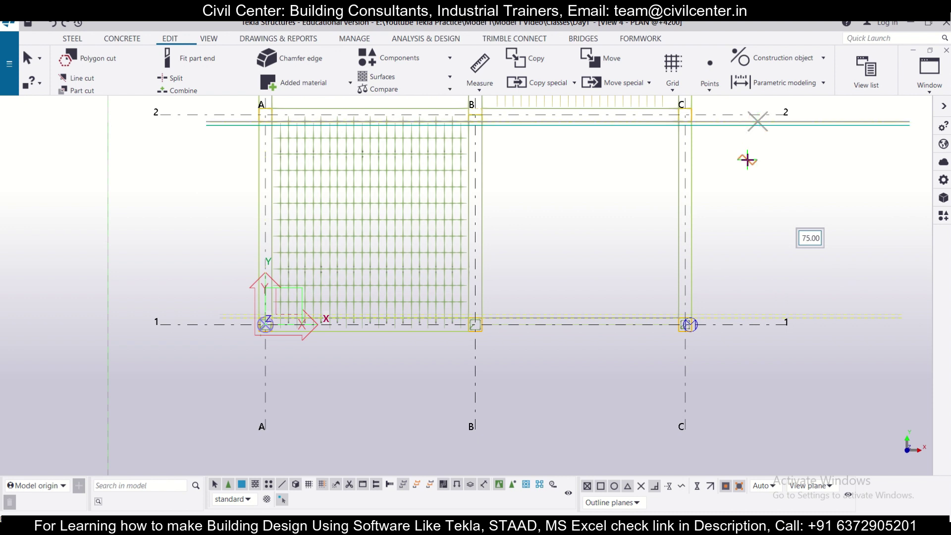
scroll(731, 112, up, 3)
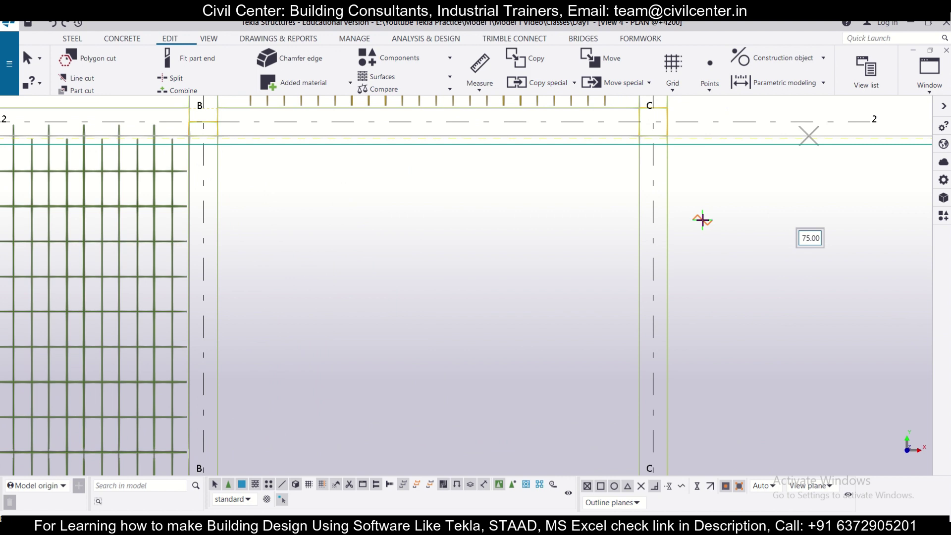
click(702, 219)
scroll(704, 230, down, 1)
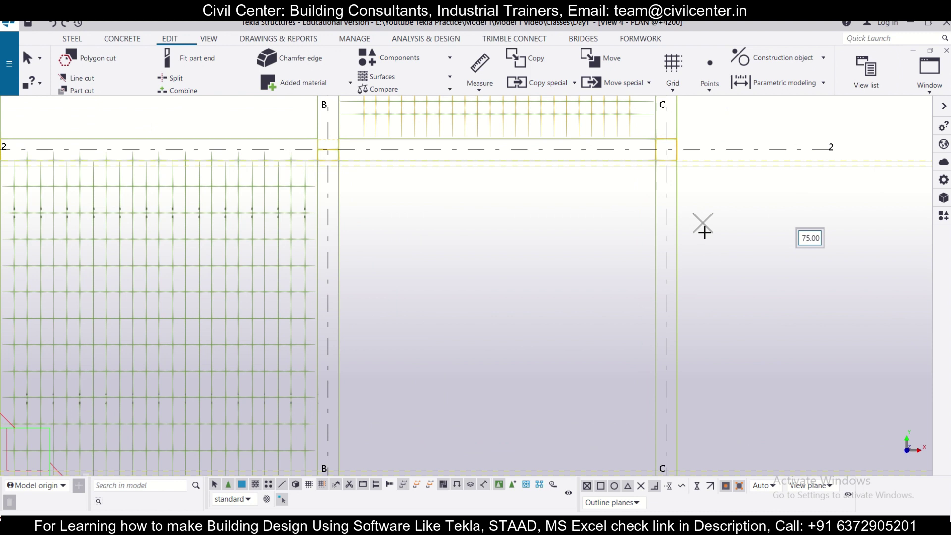
key(Escape)
Tile the four open views and activate GRID @1, framing the slab between grids B and C
scroll(662, 131, up, 3)
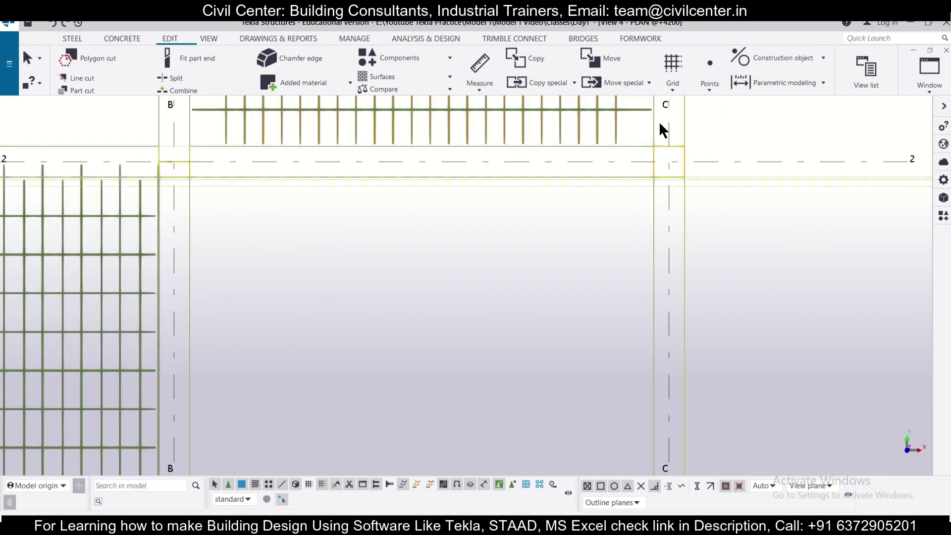
scroll(661, 139, down, 3)
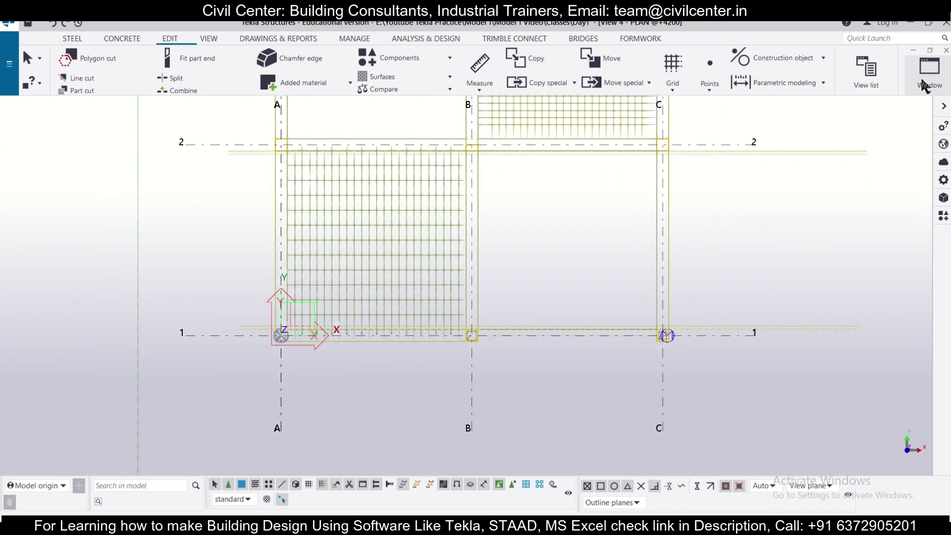
click(923, 85)
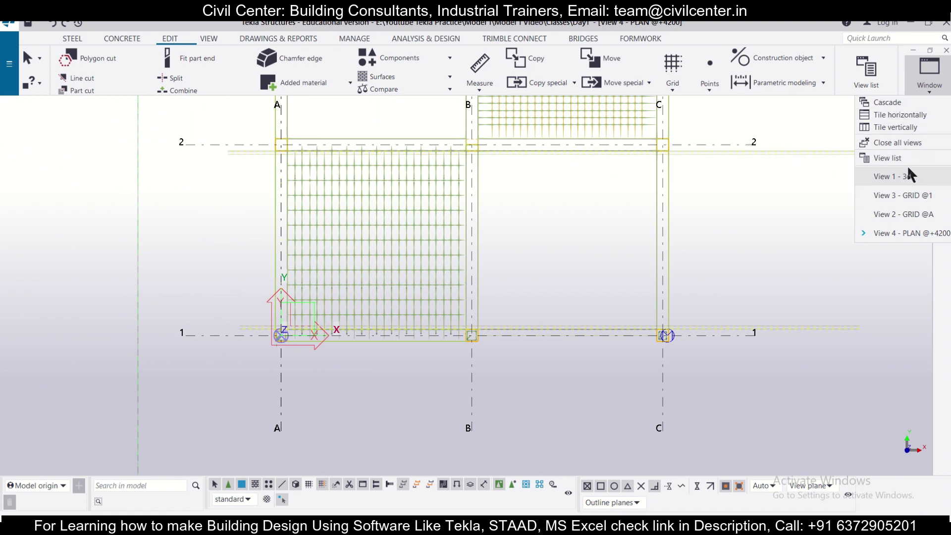
click(909, 123)
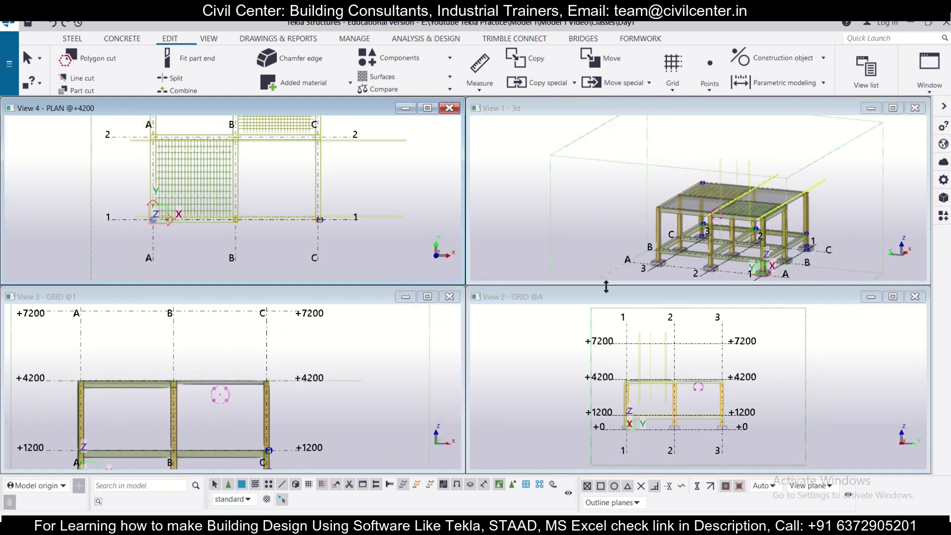
scroll(233, 348, down, 1)
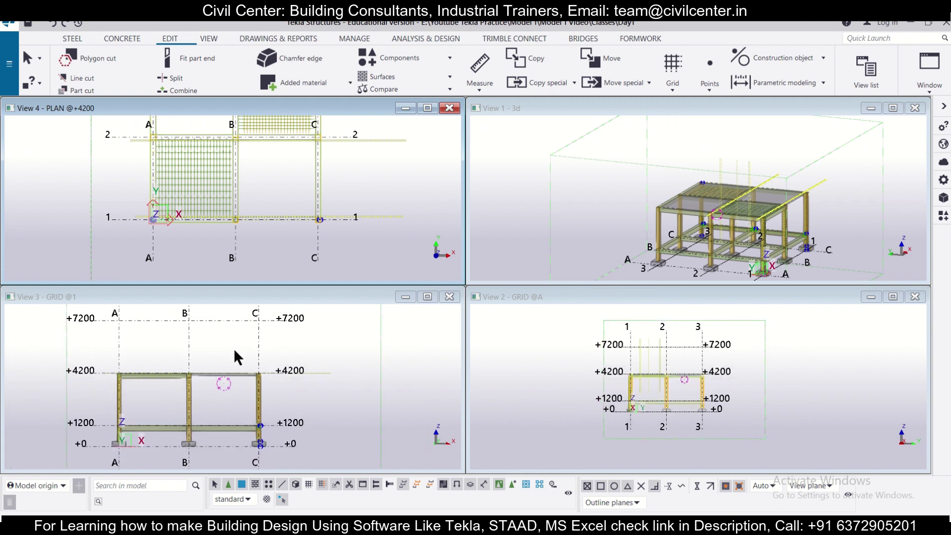
scroll(204, 385, down, 1)
scroll(204, 385, up, 4)
scroll(203, 379, down, 5)
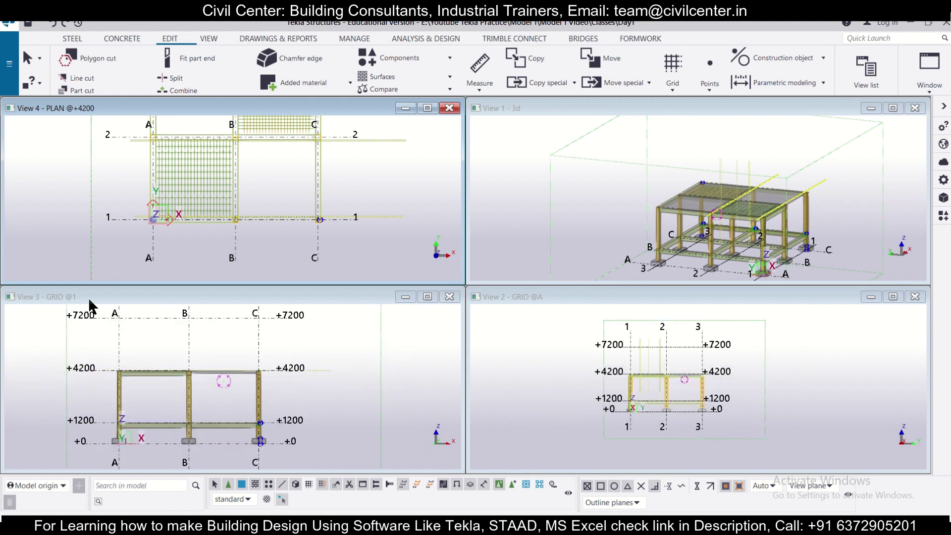
click(89, 297)
scroll(188, 315, up, 5)
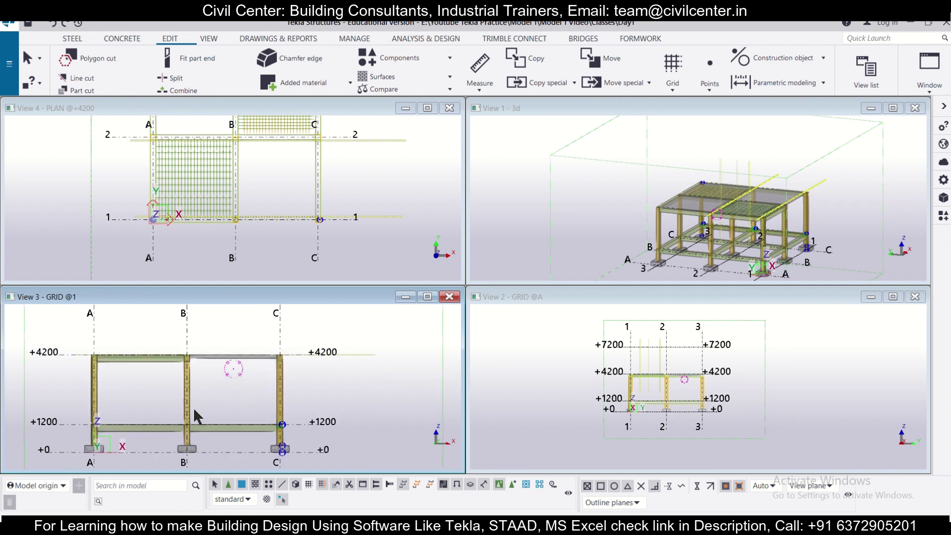
scroll(242, 365, up, 1)
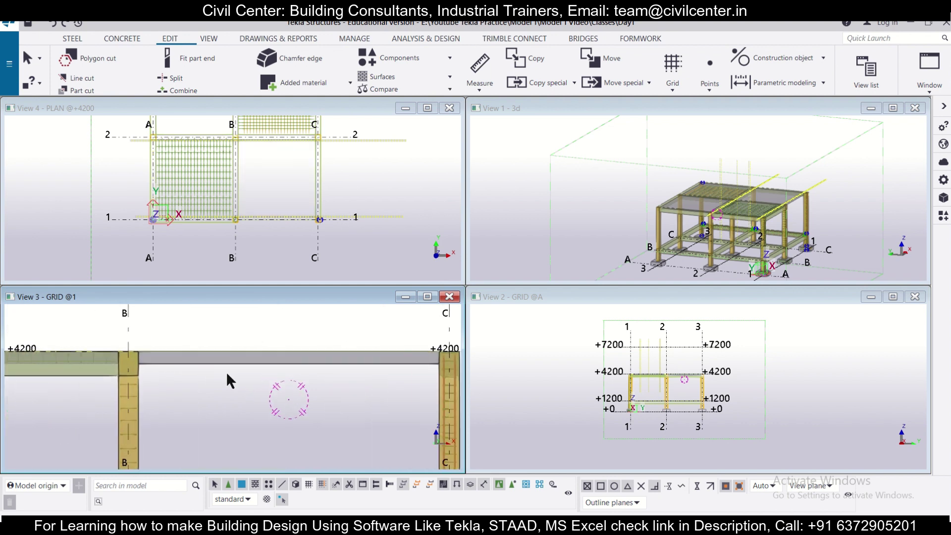
middle_drag(407, 384, 382, 394)
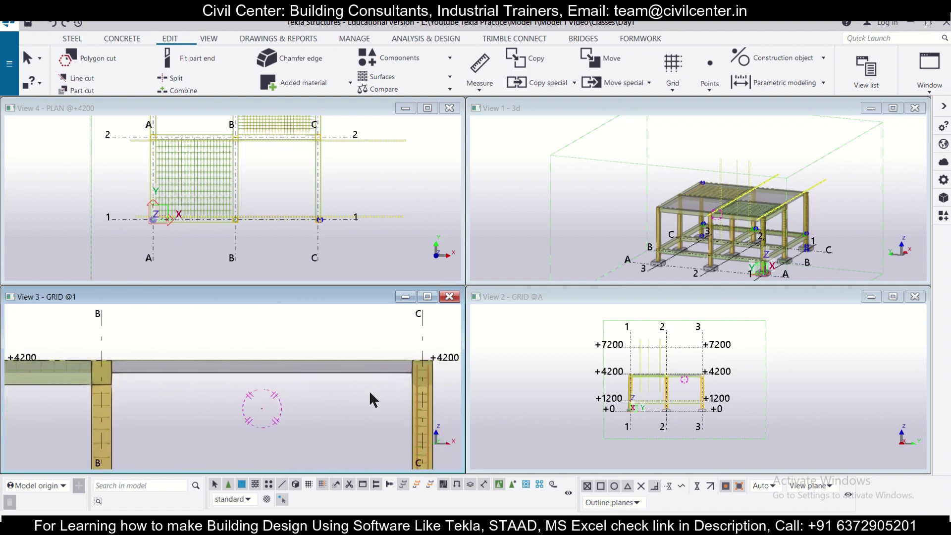
click(129, 42)
click(355, 89)
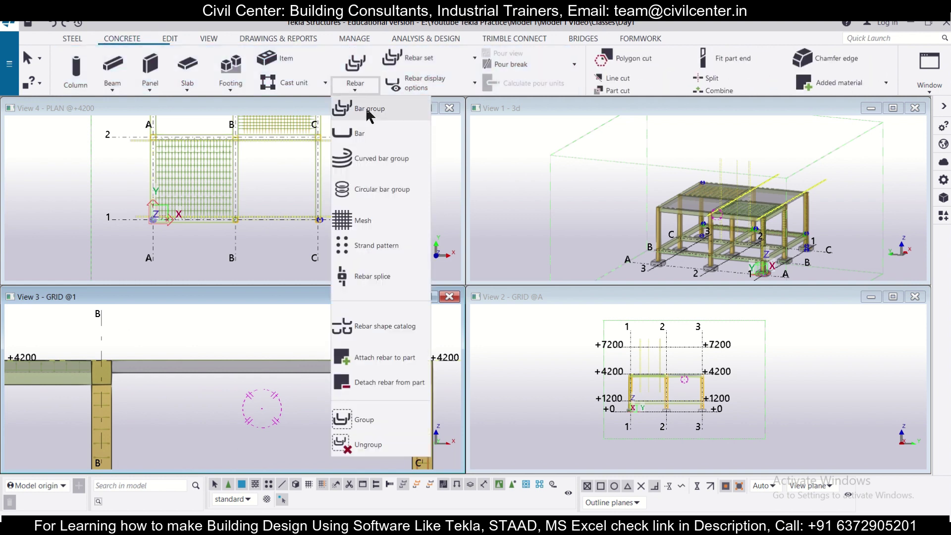
click(366, 109)
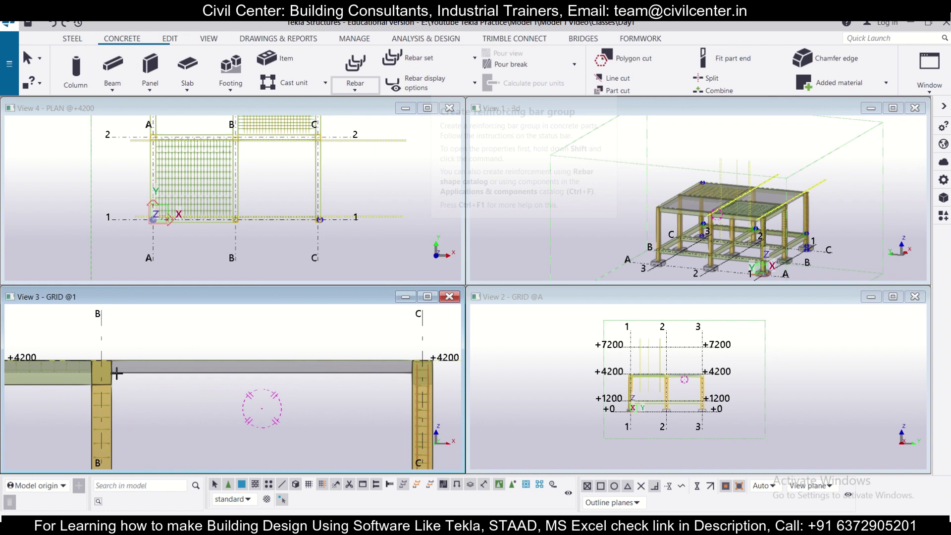
click(146, 372)
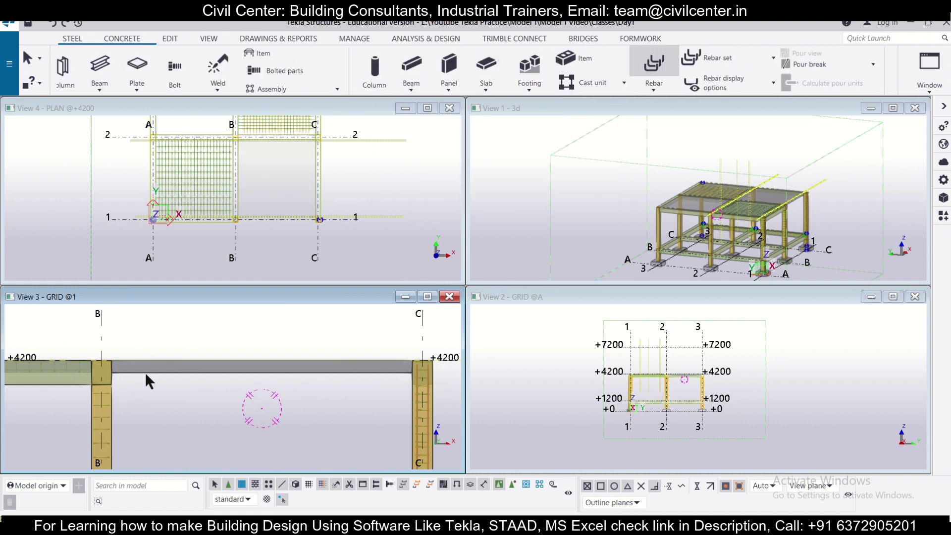
click(149, 381)
scroll(87, 379, up, 3)
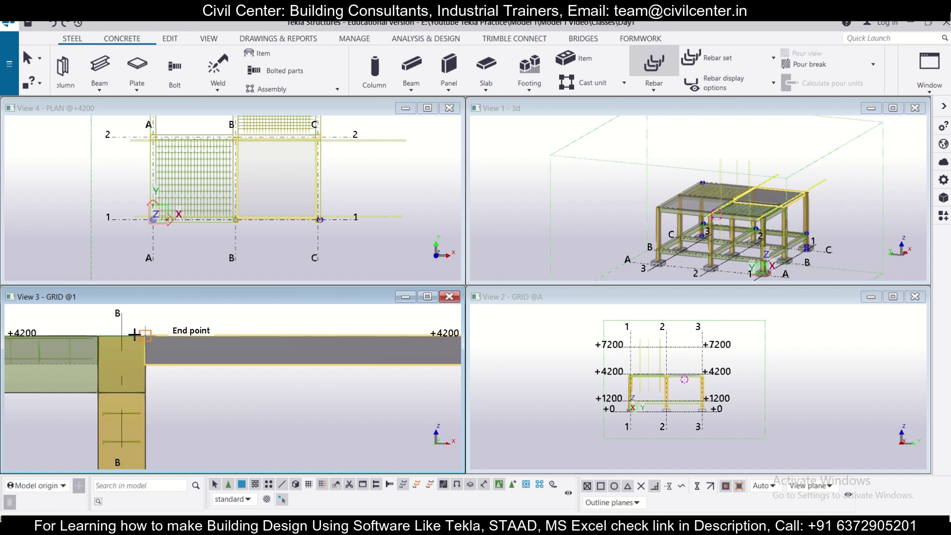
key(Escape)
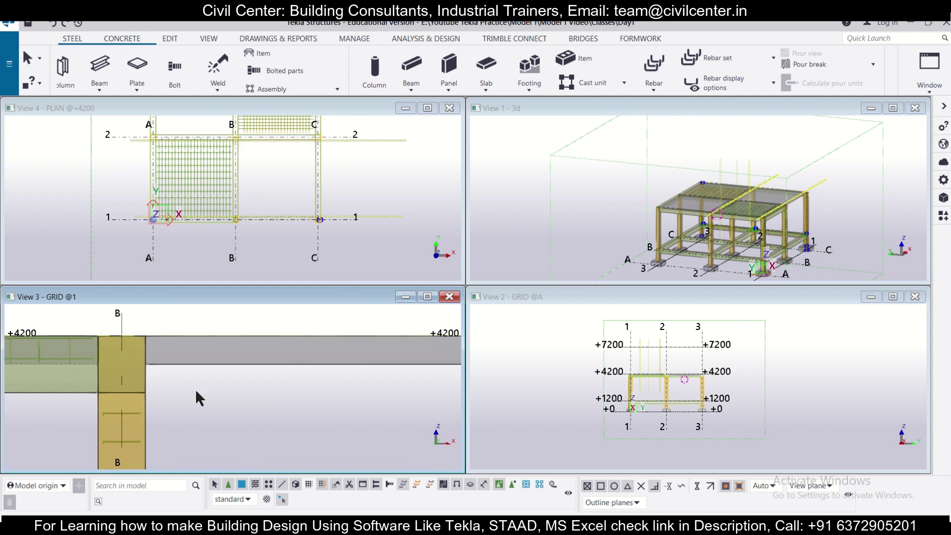
Start adding a construction object in the GRID @1 view at the slab between grids B and C
scroll(191, 382, down, 3)
middle_drag(280, 406, 246, 382)
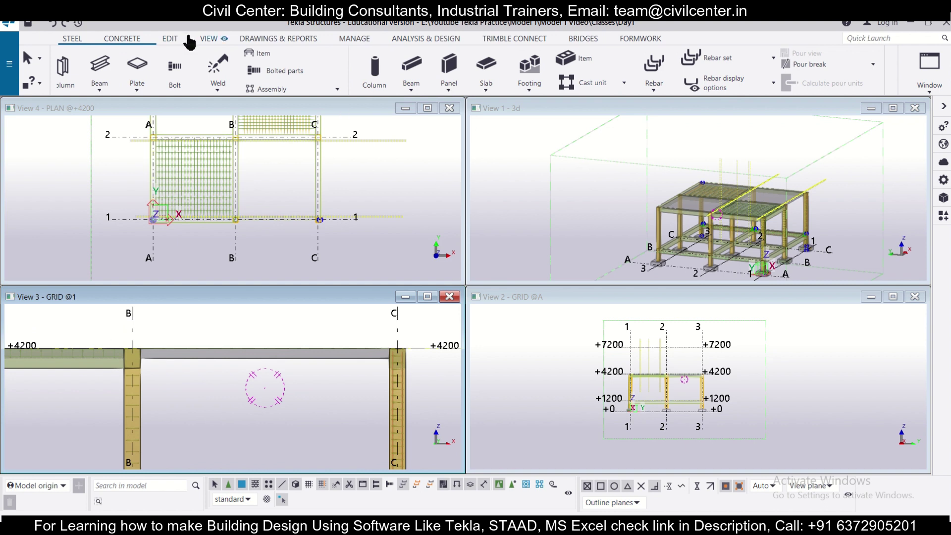
click(170, 39)
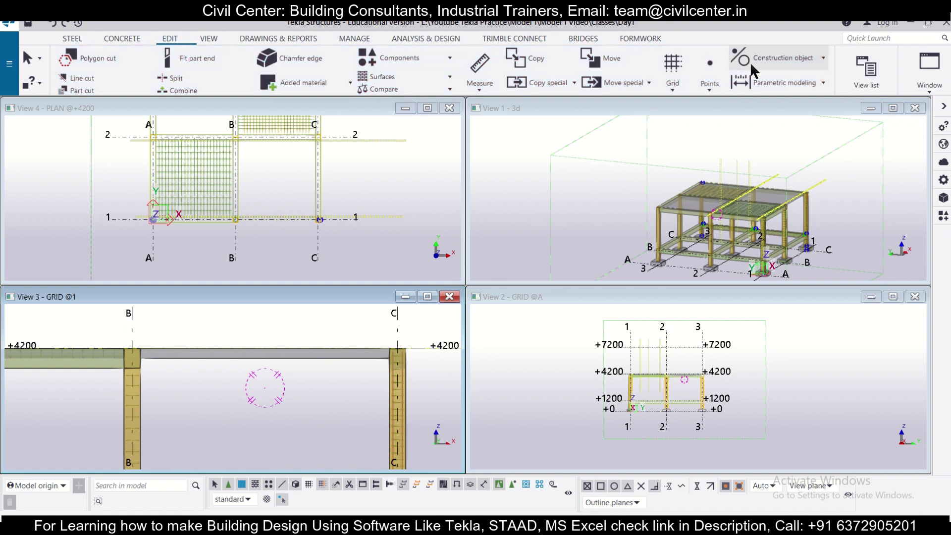
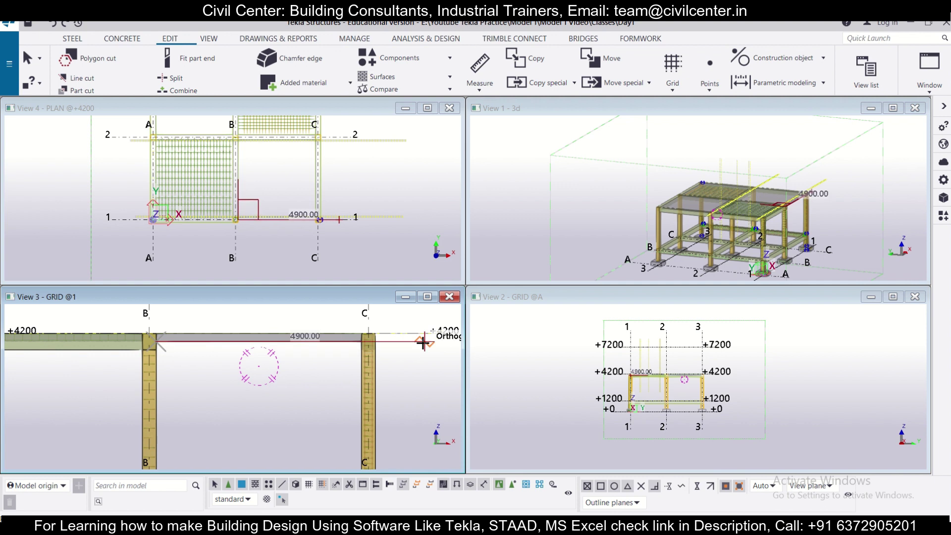
scroll(317, 346, down, 1)
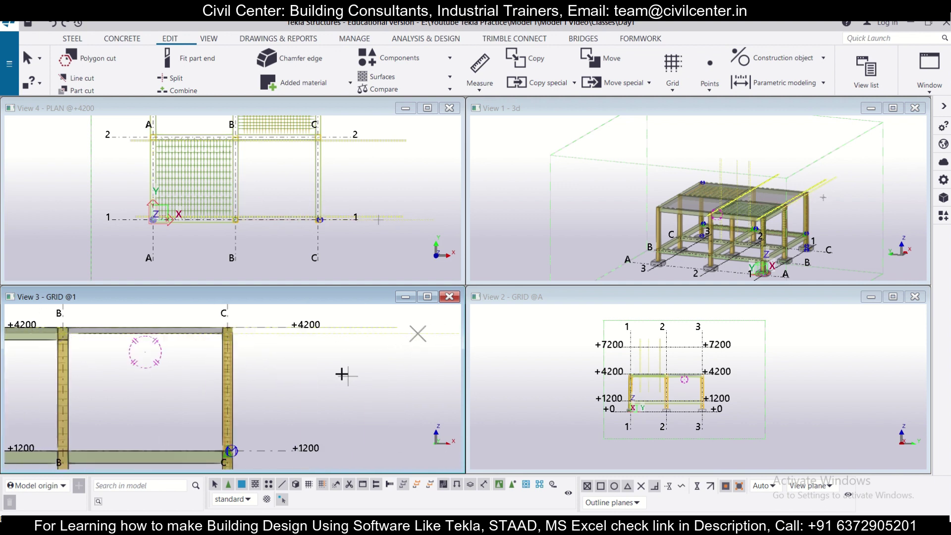
Offset the construction line along the slab's bottom edge by 19 mm upward into the slab in GRID @1
scroll(342, 369, down, 1)
scroll(218, 349, up, 3)
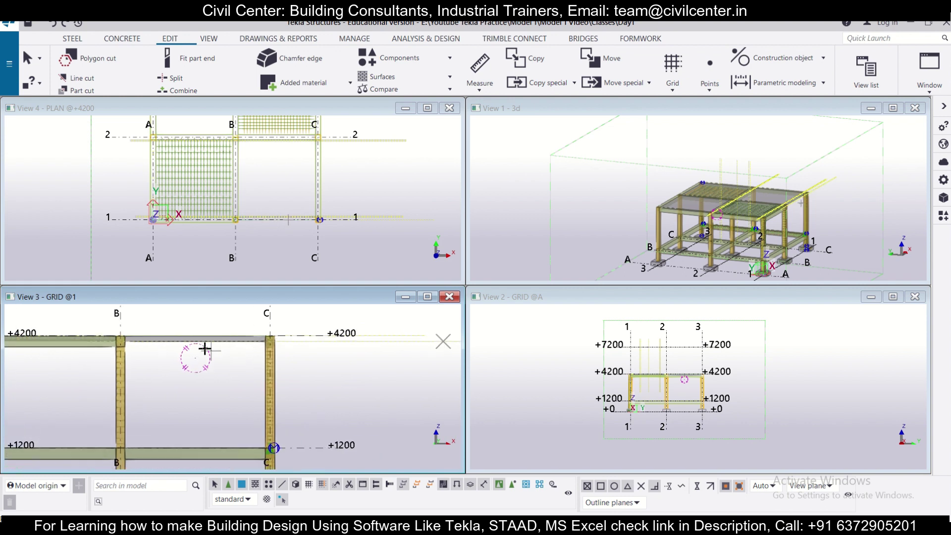
scroll(242, 334, up, 1)
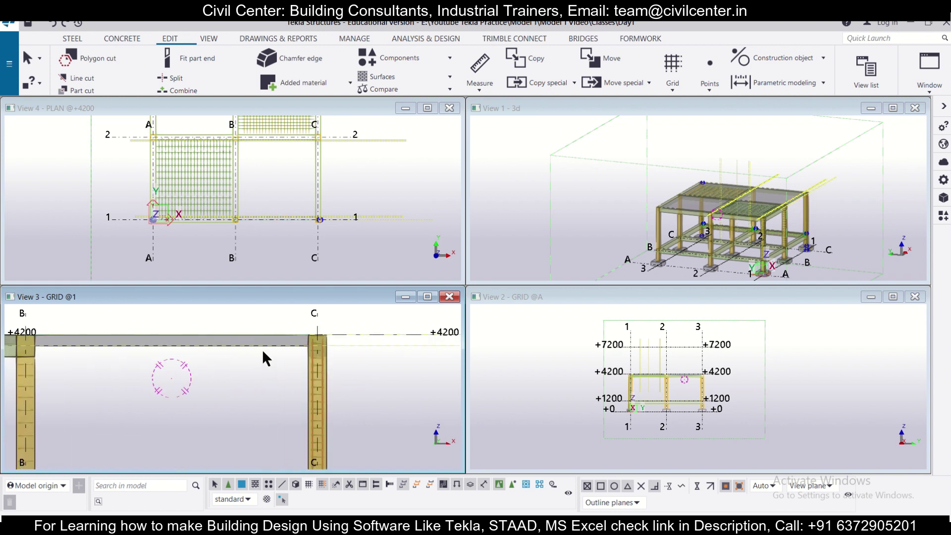
scroll(263, 350, up, 1)
click(810, 59)
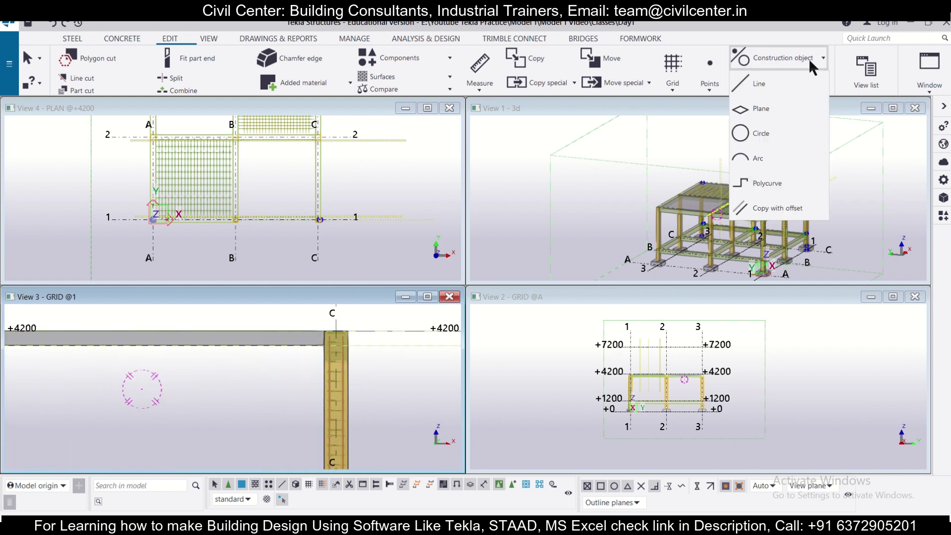
click(802, 88)
scroll(346, 337, up, 2)
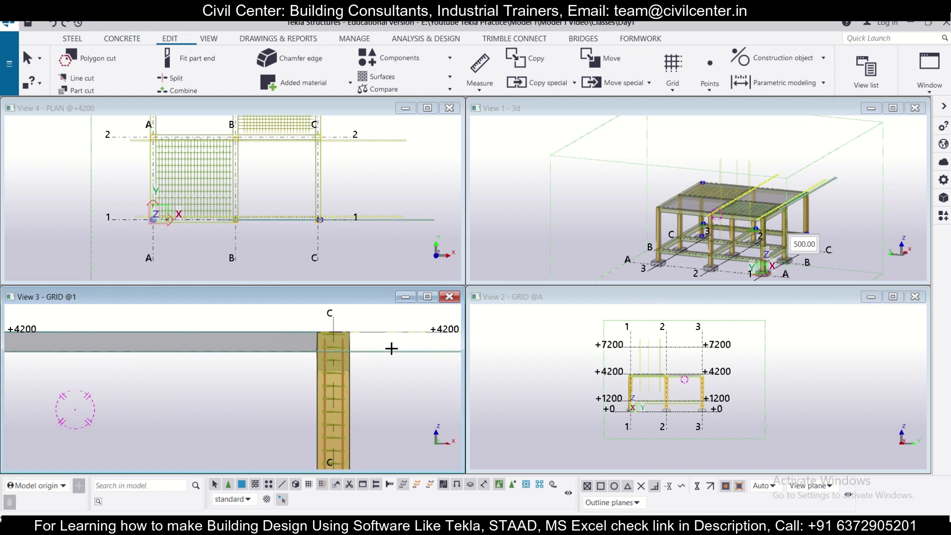
click(795, 244)
key(BackSpace)
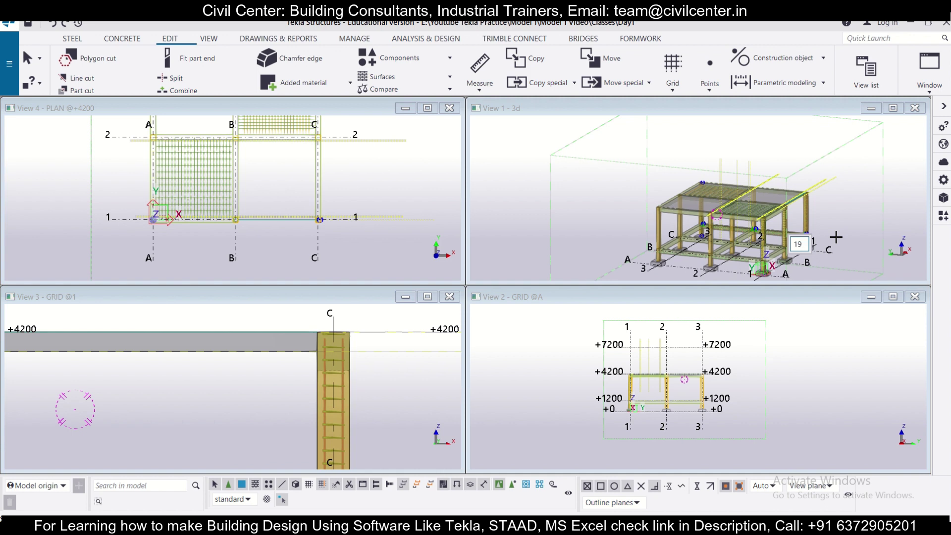
key(Return)
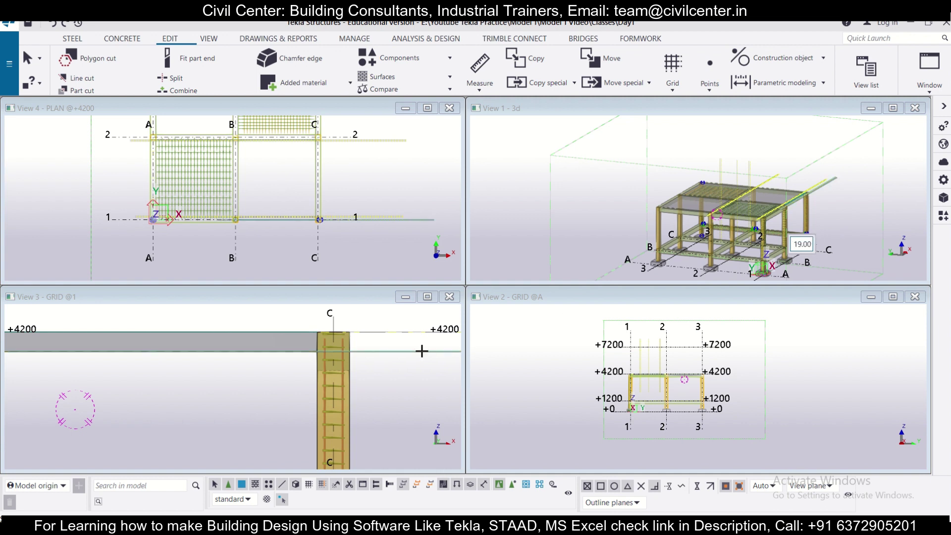
click(412, 354)
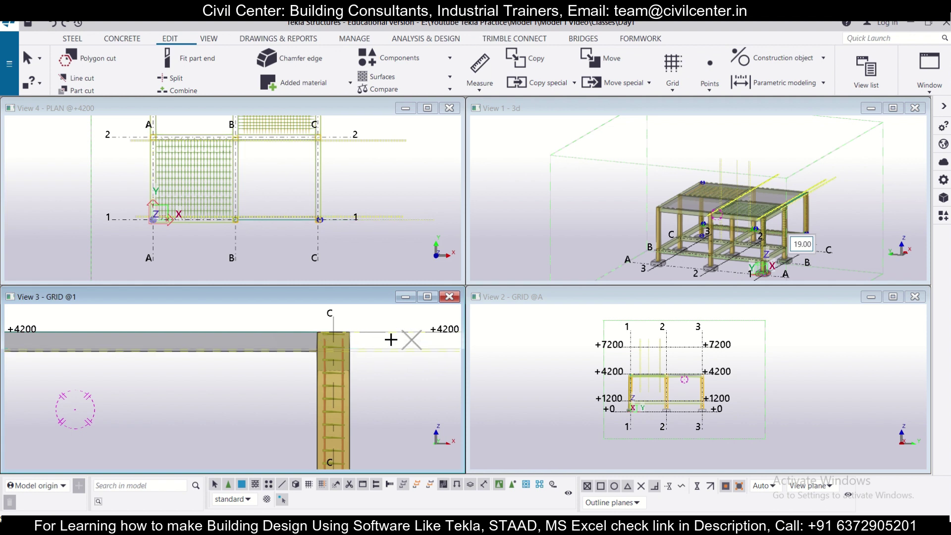
Check slab section A-A in the structural drawing, return to Tekla Structures and offset the slab-top construction line by 27 mm downward
click(471, 525)
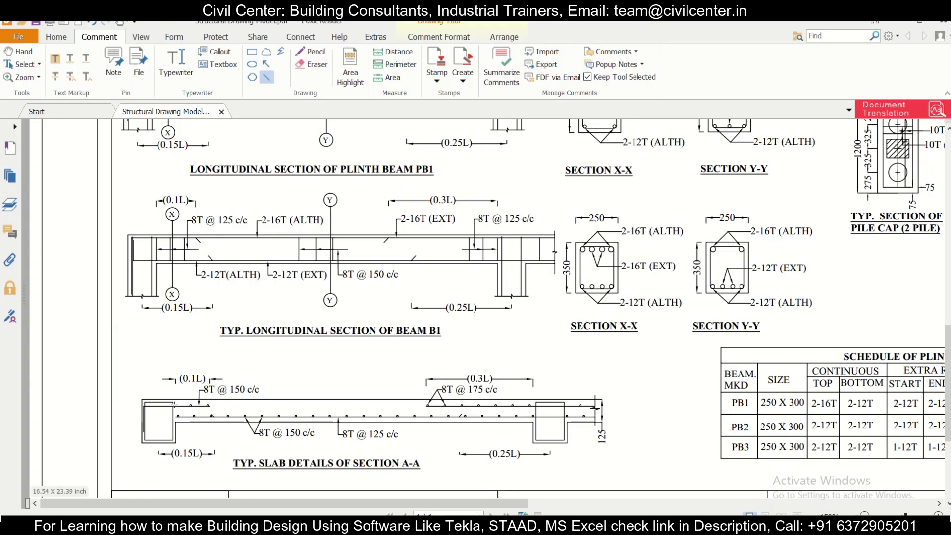
key(alt+Tab)
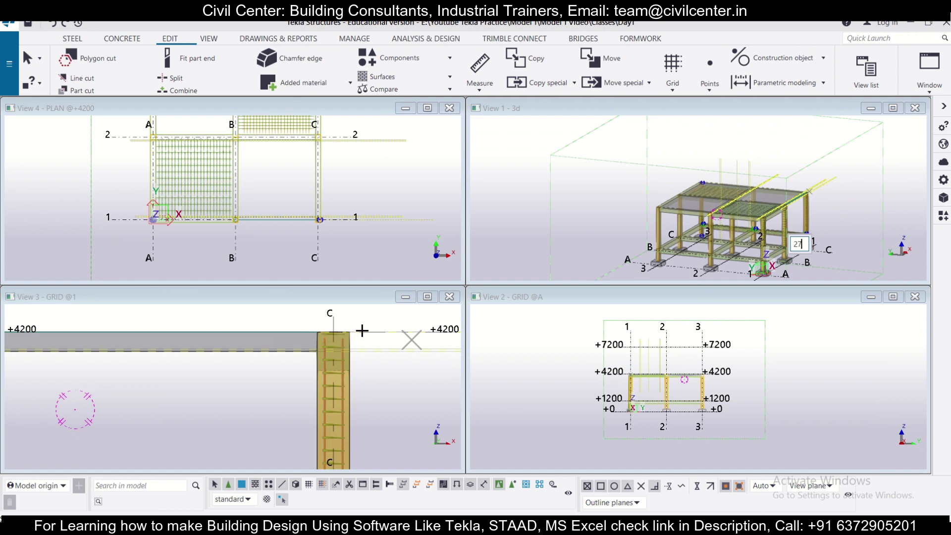
key(Return)
scroll(293, 366, down, 2)
scroll(401, 362, down, 2)
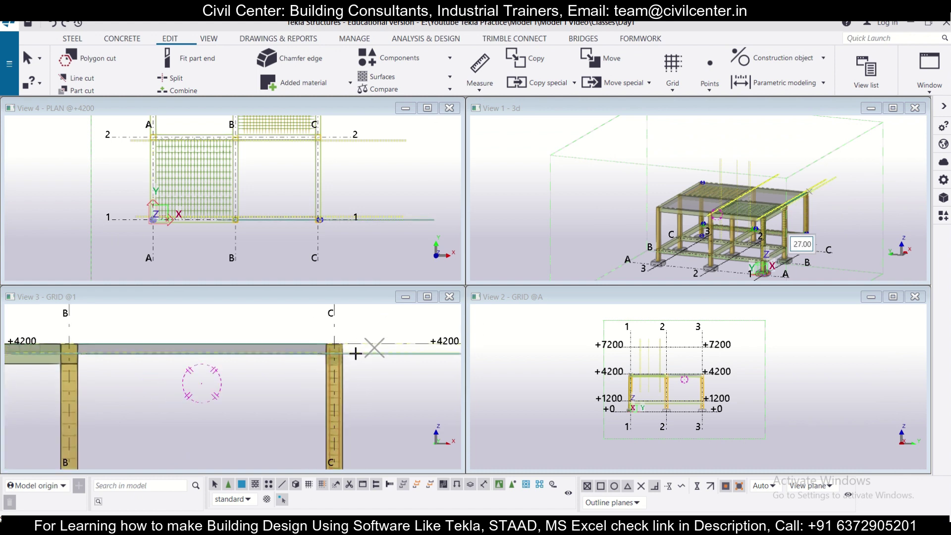
scroll(355, 359, down, 5)
scroll(475, 346, up, 3)
scroll(418, 358, down, 2)
middle_drag(398, 366, 272, 381)
scroll(328, 374, up, 2)
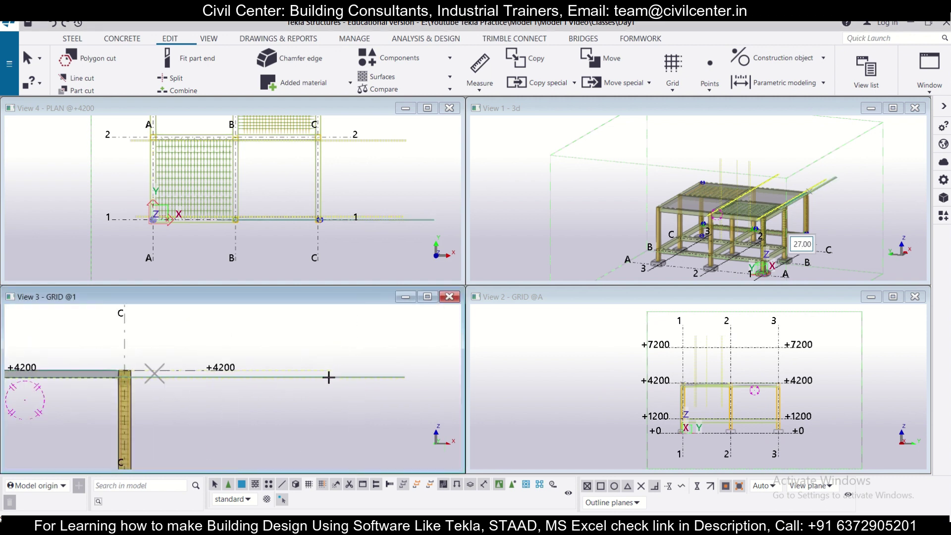
scroll(325, 371, up, 2)
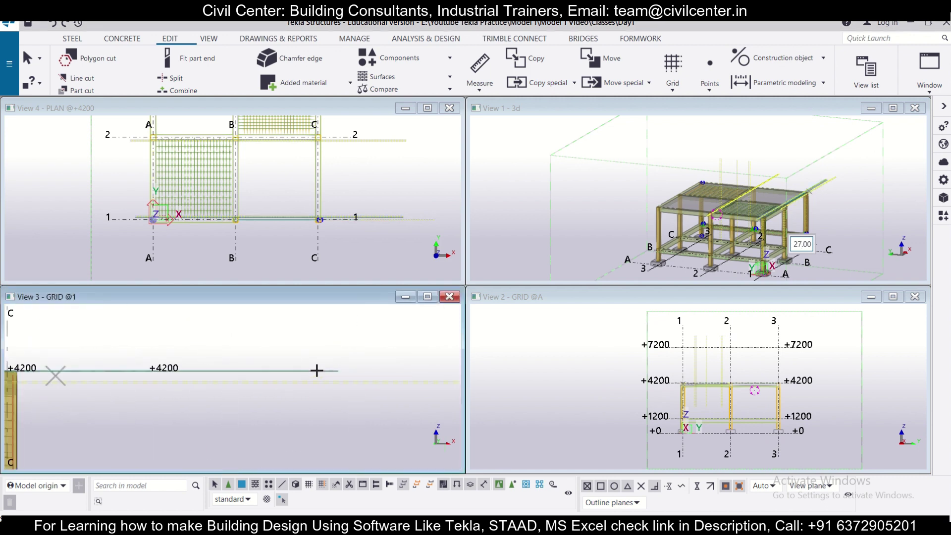
scroll(318, 376, up, 2)
click(319, 375)
Examine the offset construction lines along the slab from grid C to grid B in GRID @1
scroll(323, 376, down, 3)
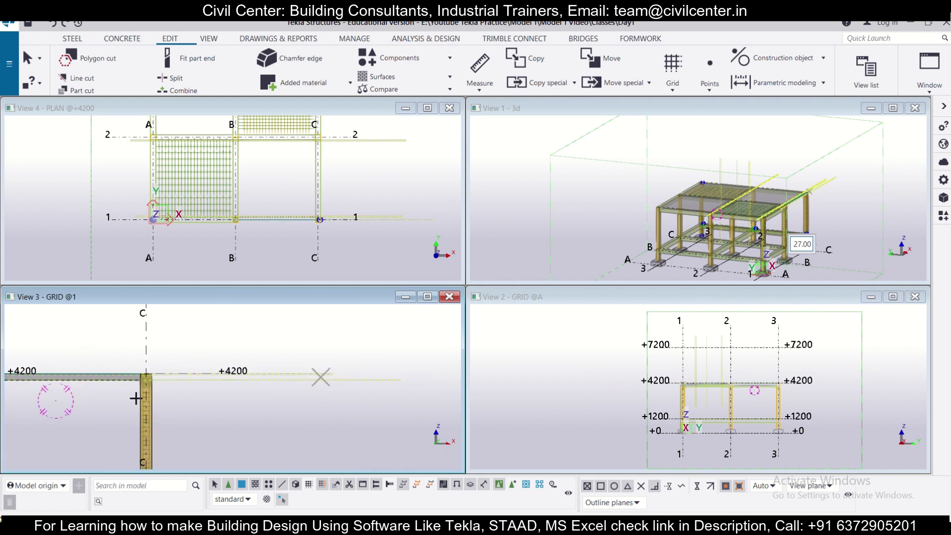
scroll(116, 390, up, 2)
middle_drag(103, 385, 214, 383)
scroll(275, 346, up, 1)
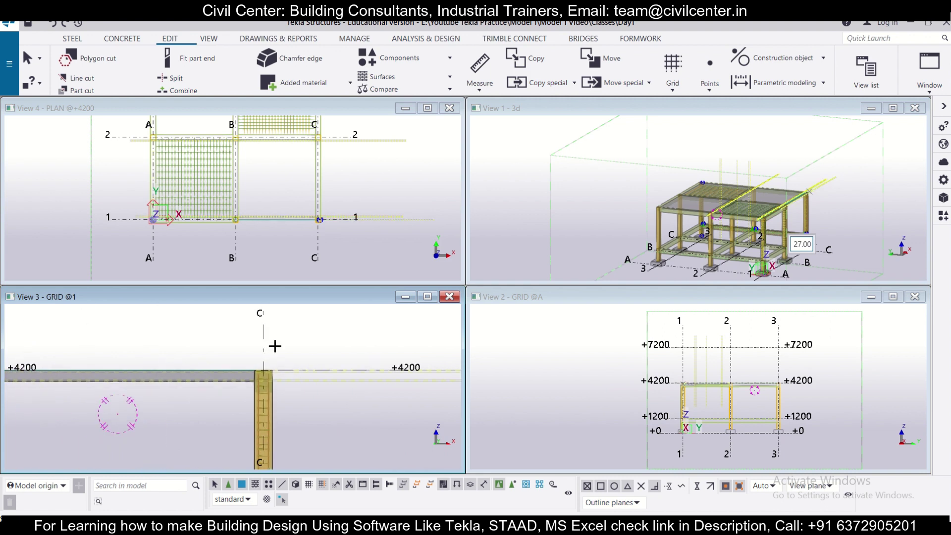
scroll(245, 349, down, 1)
middle_drag(244, 349, 314, 349)
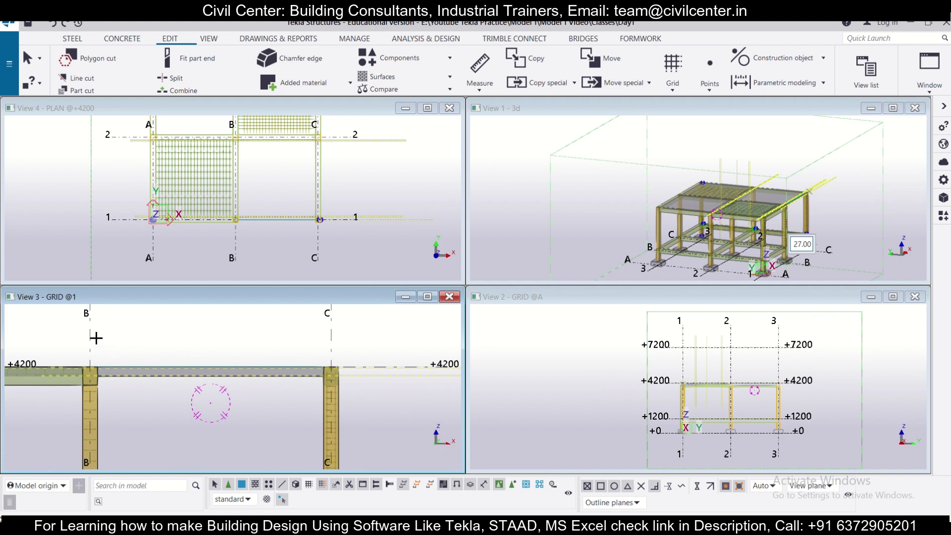
middle_drag(85, 347, 144, 362)
scroll(143, 362, up, 2)
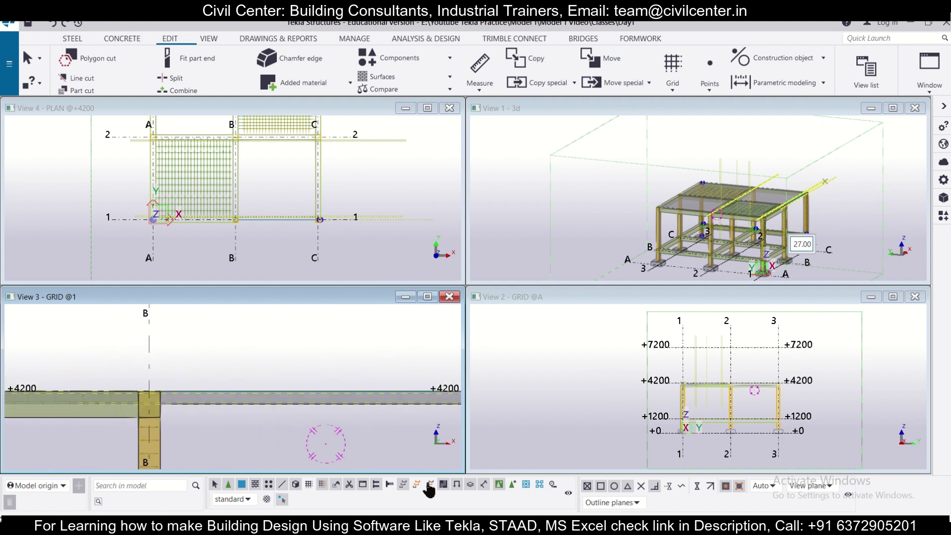
key(alt+Tab)
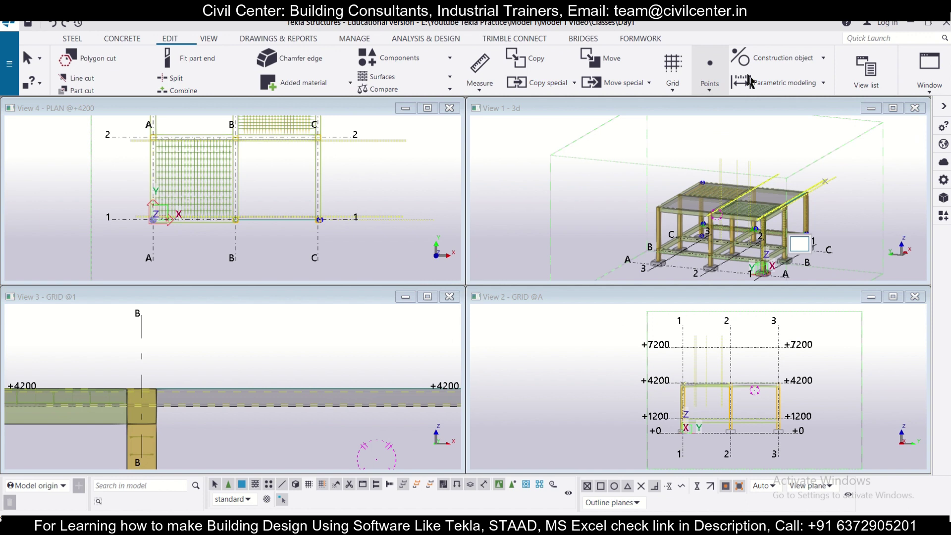
Add a vertical construction line about 12000 mm long down grid B in GRID @1, starting above the slab
click(764, 58)
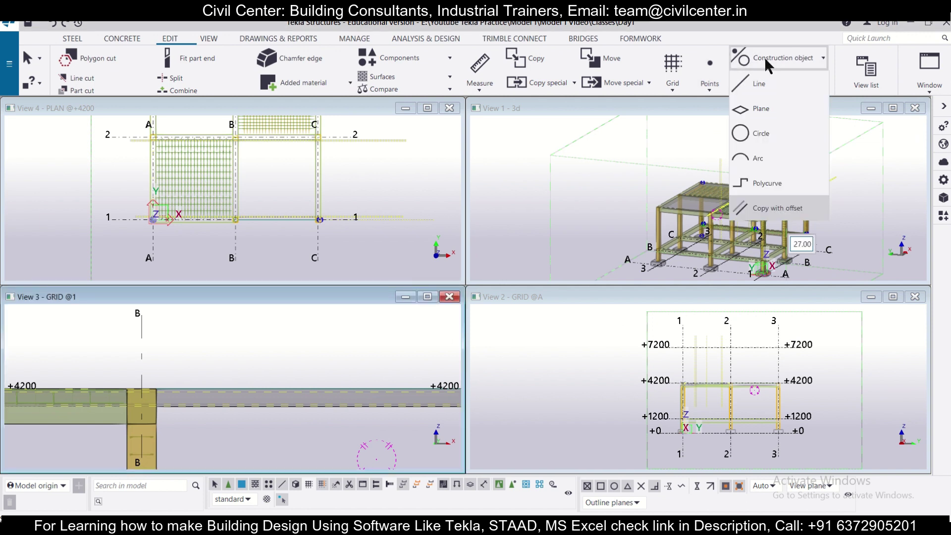
click(763, 83)
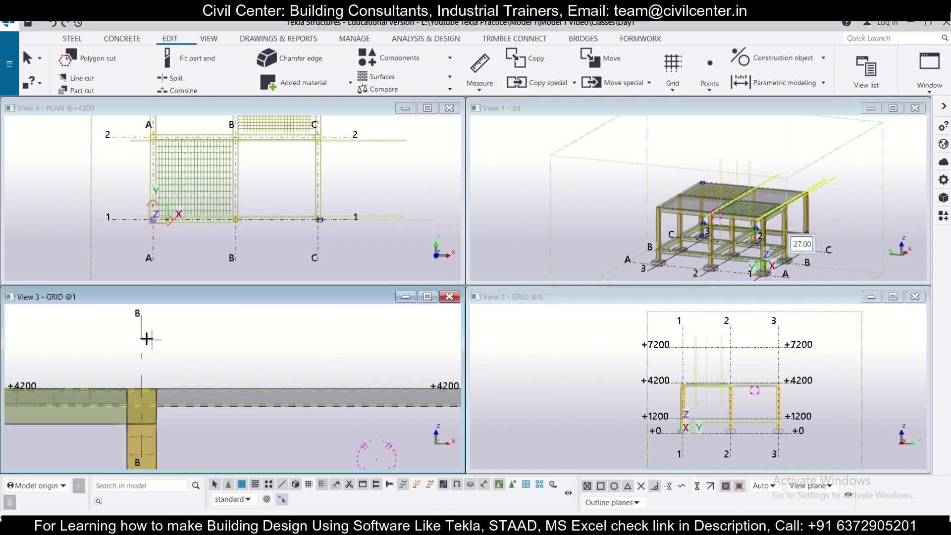
scroll(142, 334, down, 5)
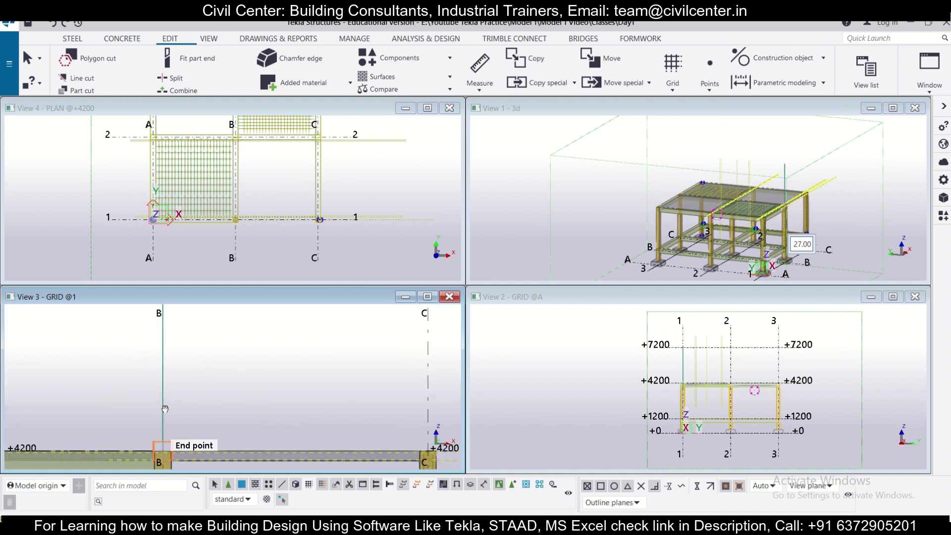
click(166, 325)
middle_drag(169, 443, 171, 344)
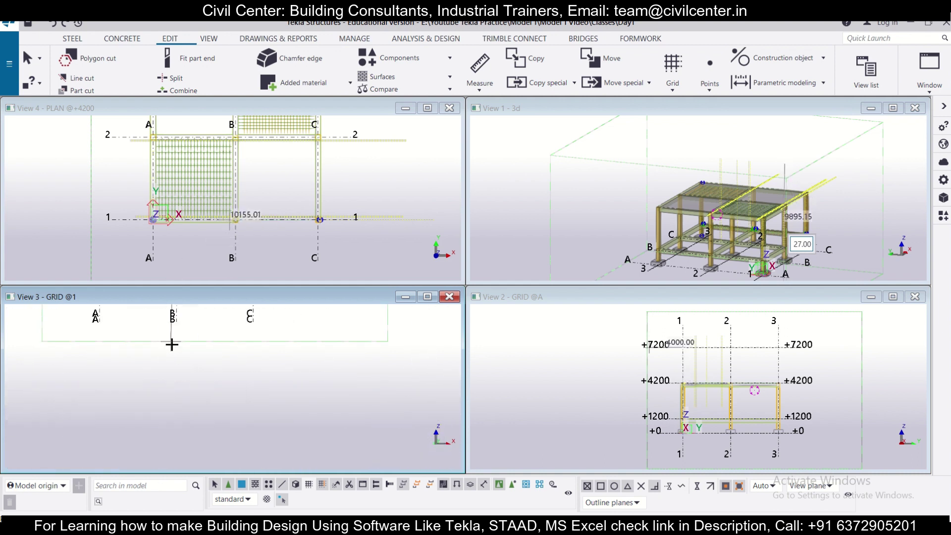
click(180, 371)
Try to add a vertical construction line along grid C in GRID @1, starting at the +7200 intersection, and end the command
scroll(231, 361, down, 4)
middle_drag(231, 312, 246, 380)
scroll(246, 351, up, 5)
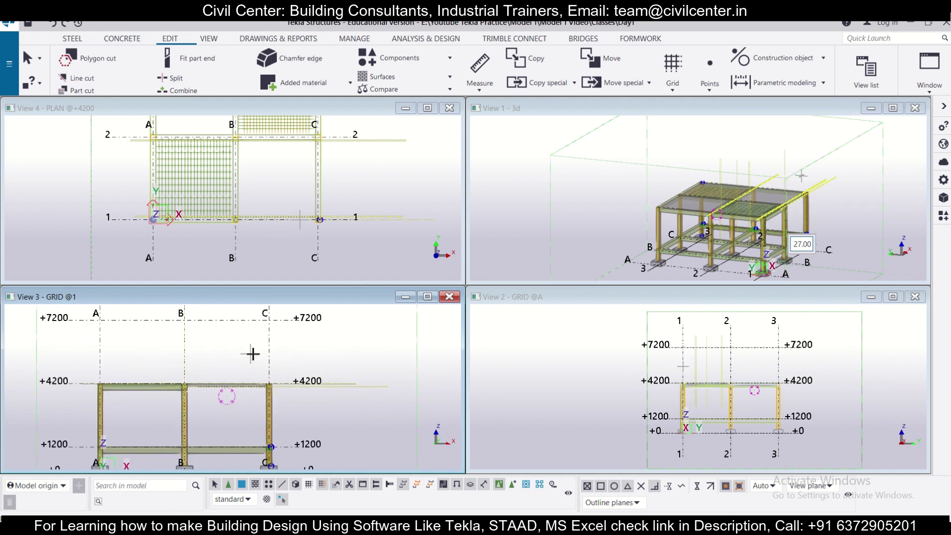
click(269, 320)
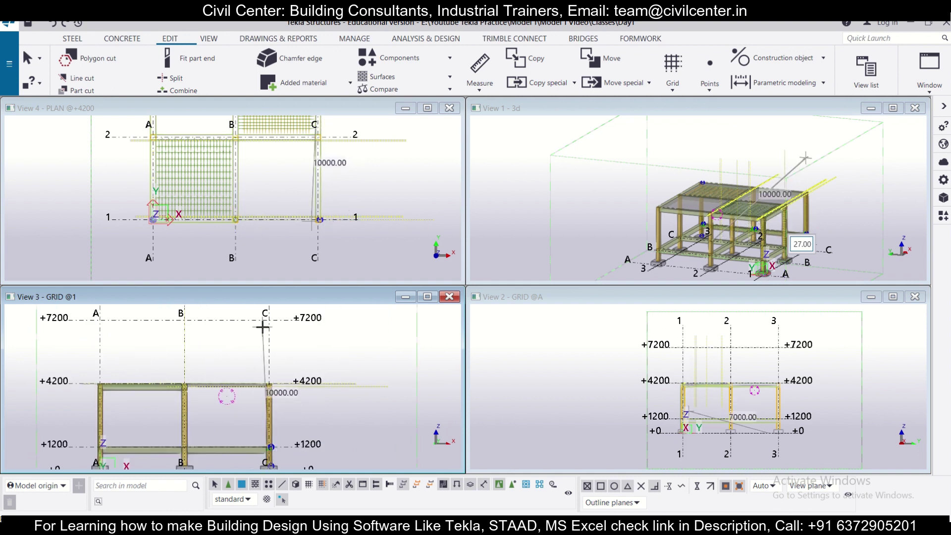
middle_drag(268, 320, 263, 391)
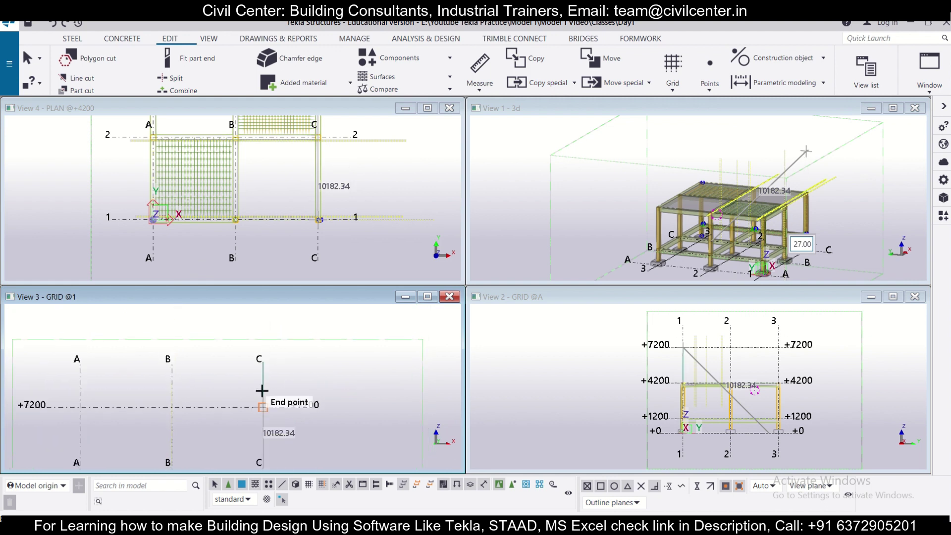
click(263, 320)
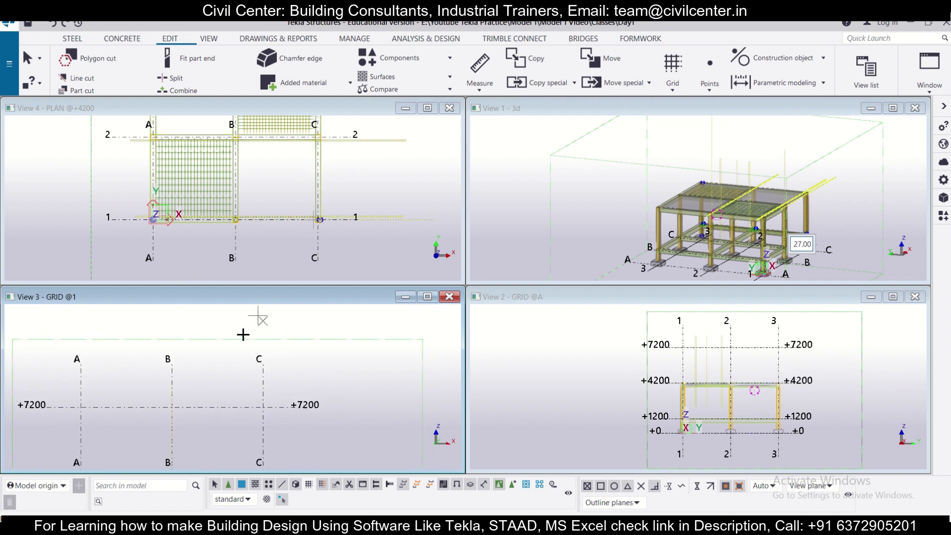
scroll(263, 352, down, 4)
scroll(268, 395, up, 5)
key(Escape)
middle_drag(255, 331, 263, 396)
scroll(263, 395, up, 3)
scroll(269, 378, up, 3)
scroll(266, 383, down, 6)
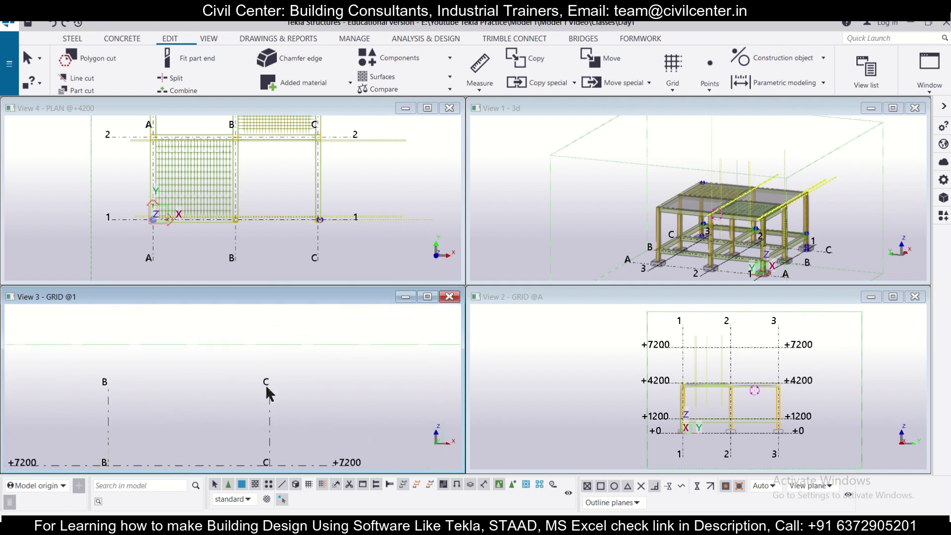
Add a vertical construction line along grid C in GRID @1, from above the slab down to well below the foundations
click(785, 59)
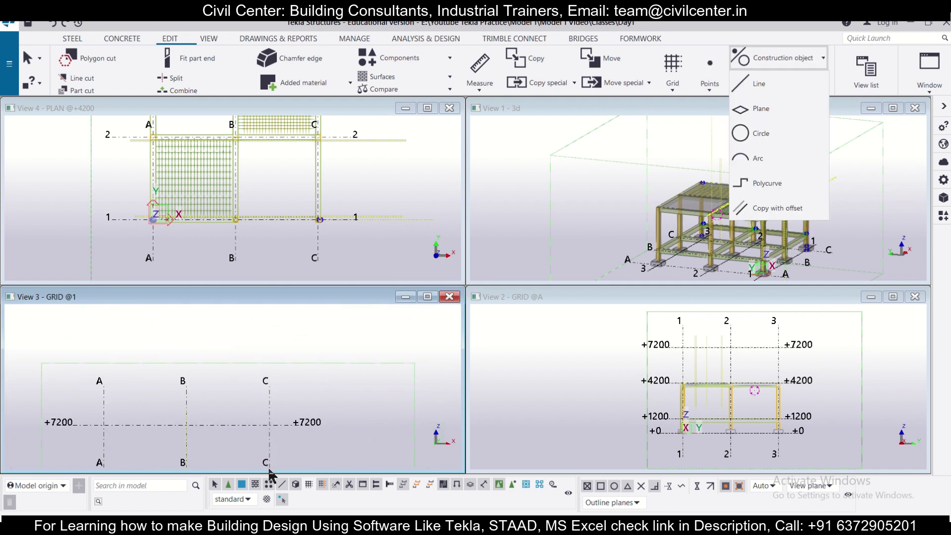
click(788, 86)
scroll(391, 376, down, 3)
middle_drag(337, 401, 342, 284)
scroll(323, 338, up, 2)
middle_drag(314, 324, 299, 426)
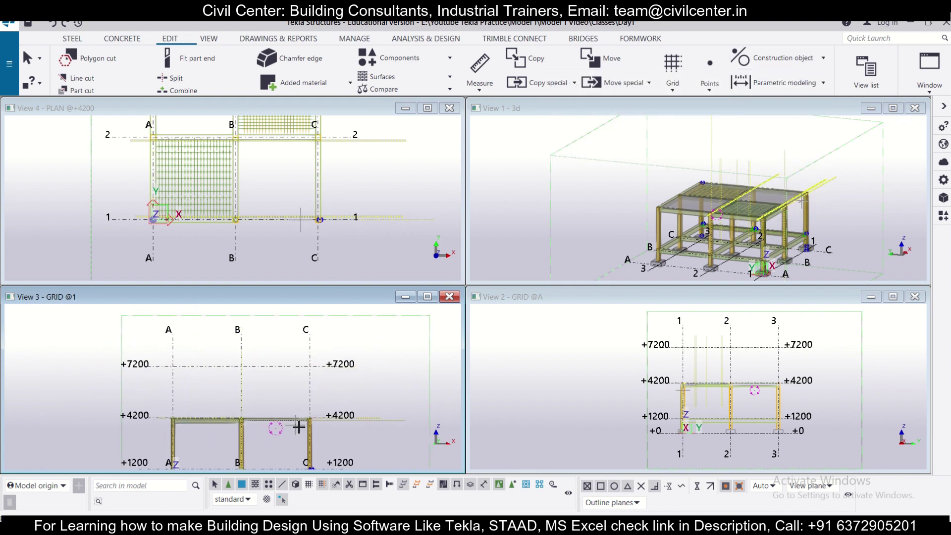
scroll(207, 320, up, 2)
scroll(266, 341, up, 2)
scroll(277, 335, down, 4)
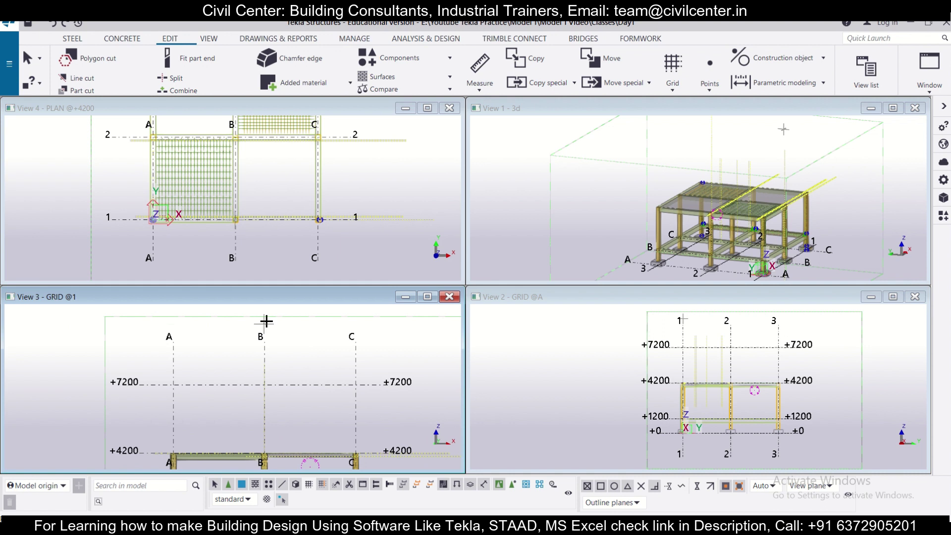
scroll(317, 392, up, 4)
scroll(314, 397, up, 2)
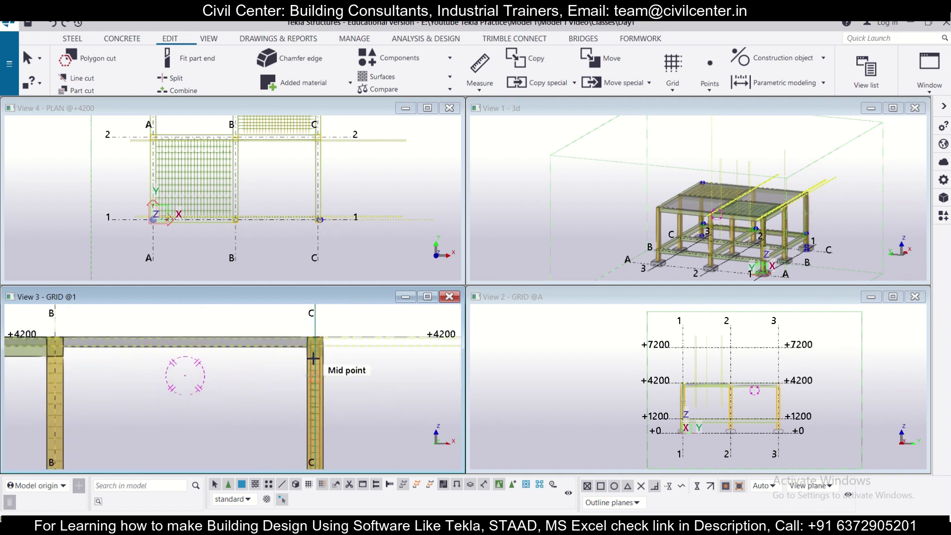
middle_drag(316, 329, 308, 405)
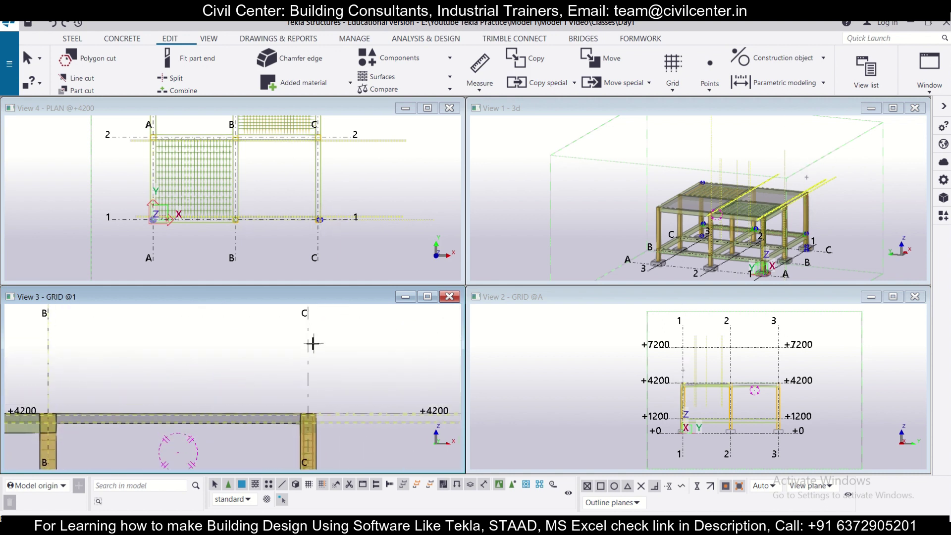
click(309, 342)
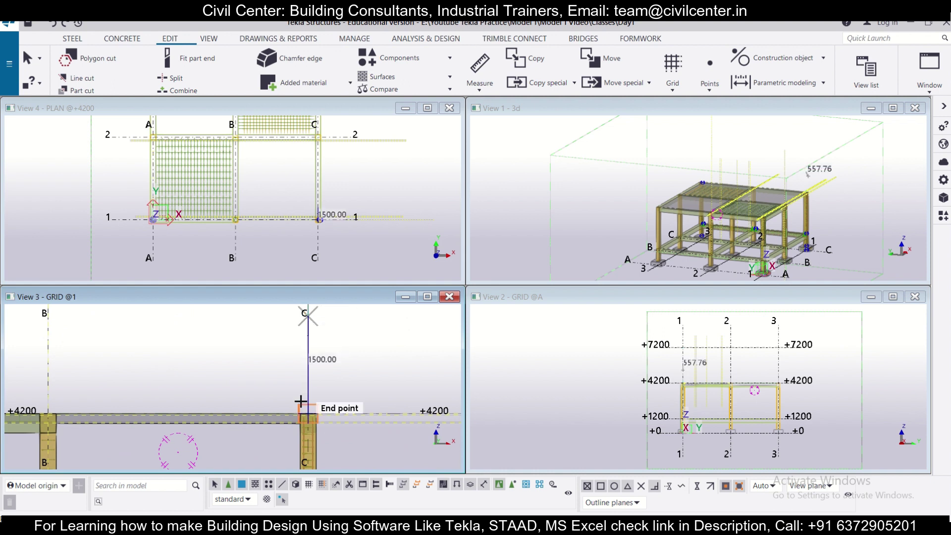
scroll(296, 405, down, 2)
middle_drag(326, 429, 307, 280)
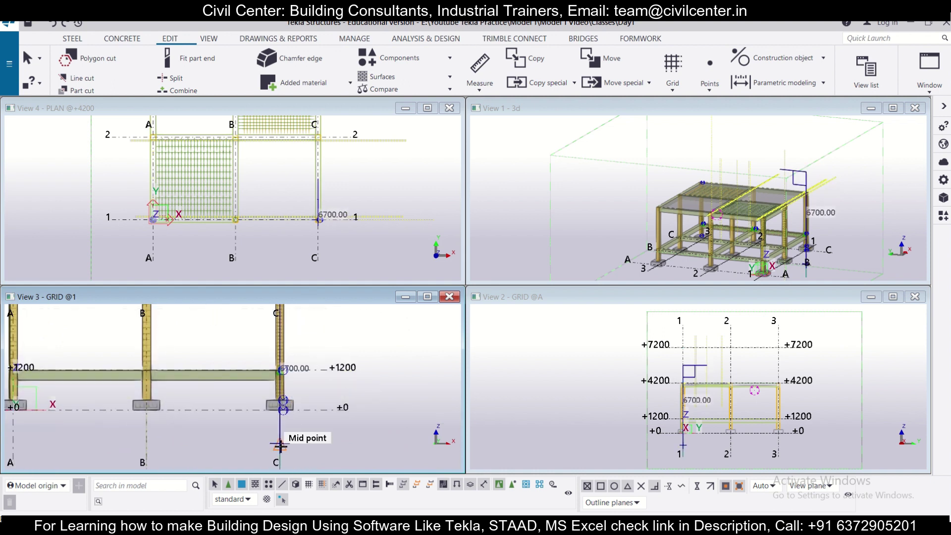
scroll(266, 409, down, 4)
scroll(269, 451, down, 2)
middle_drag(267, 446, 270, 382)
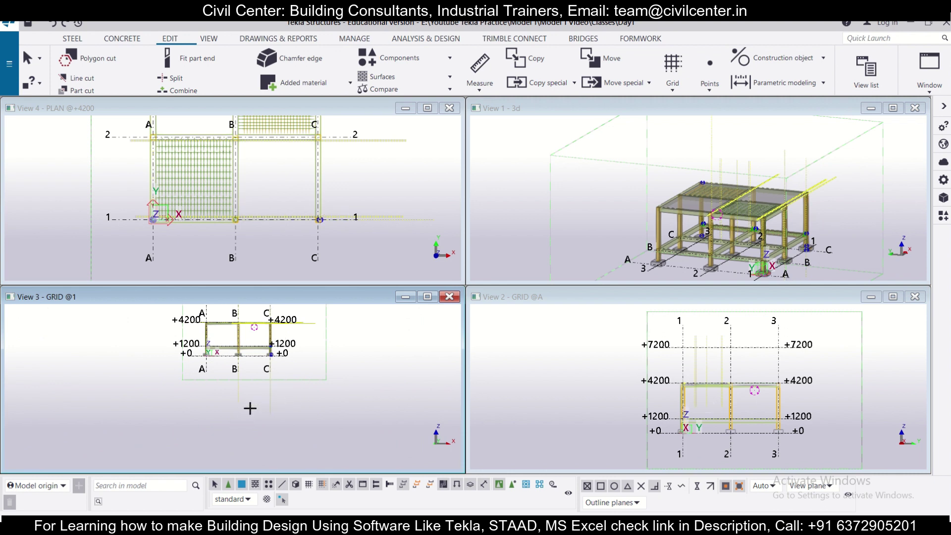
Copy grid B's vertical construction line with a 1000 mm offset toward grid C in GRID @1
key(Escape)
scroll(250, 390, up, 4)
middle_drag(227, 374, 260, 458)
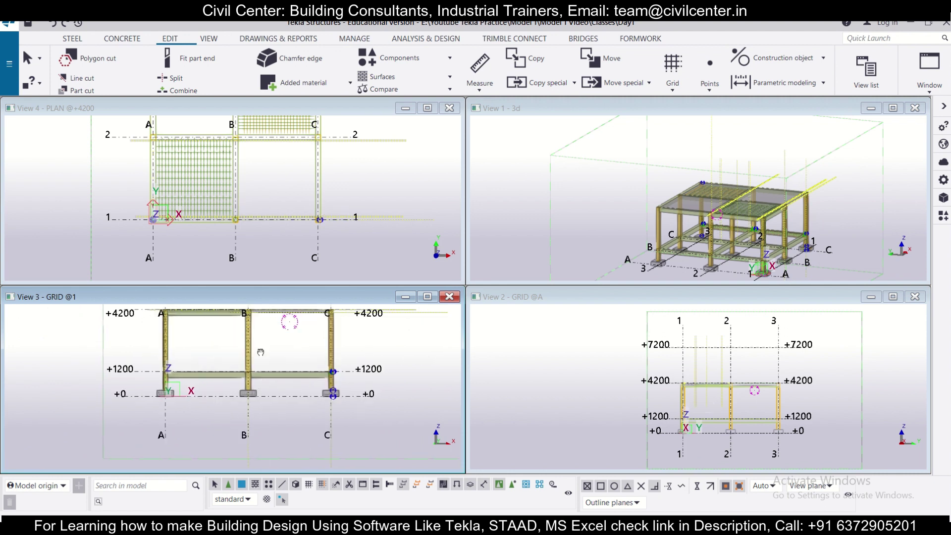
middle_drag(261, 352, 261, 364)
scroll(269, 389, up, 4)
scroll(287, 342, up, 3)
scroll(298, 337, down, 3)
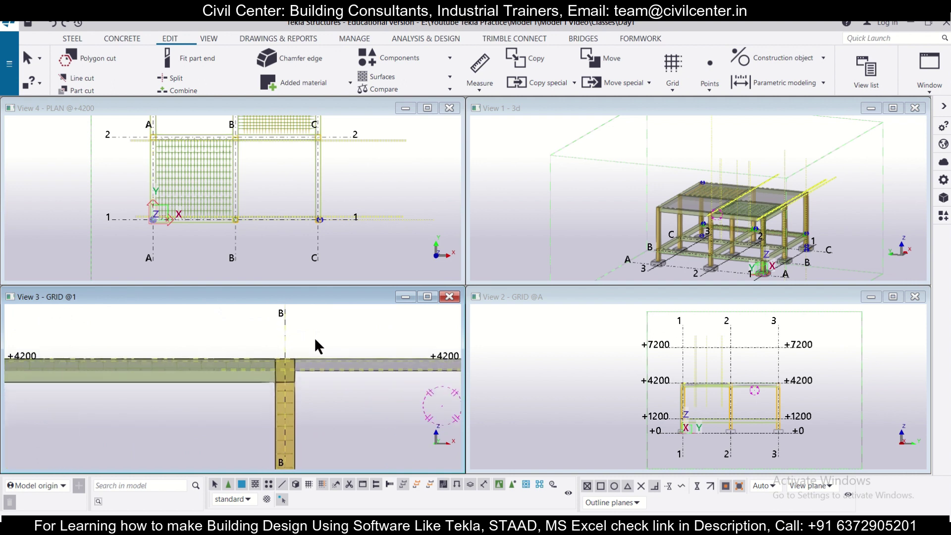
middle_drag(297, 333, 244, 347)
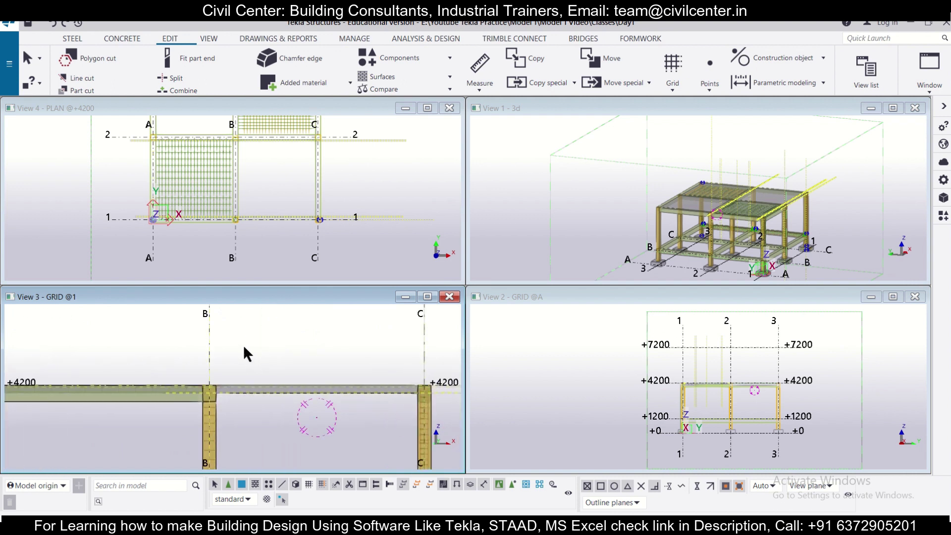
click(788, 55)
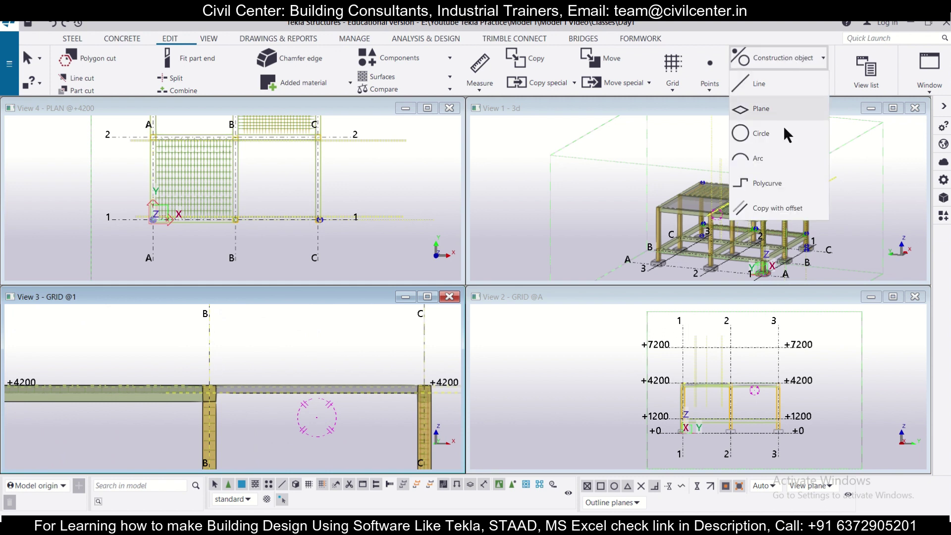
click(786, 208)
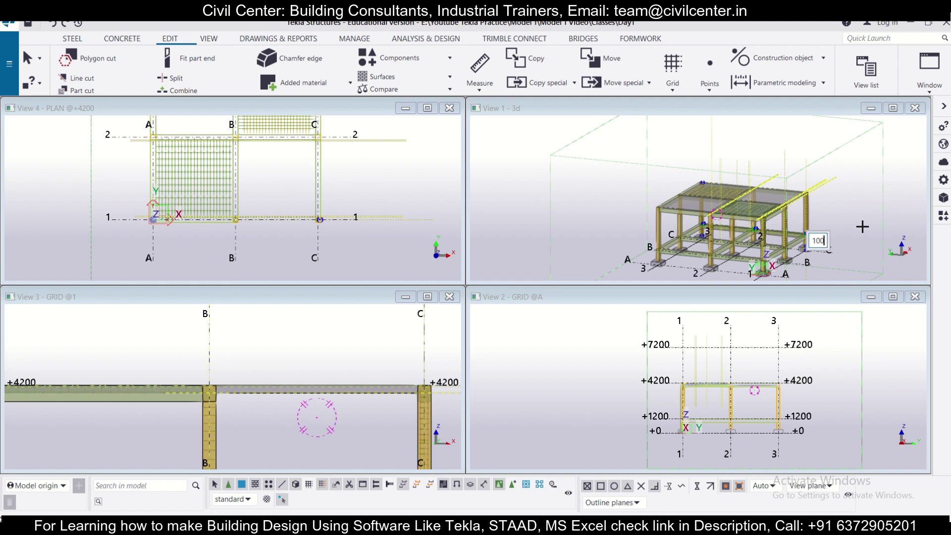
click(210, 357)
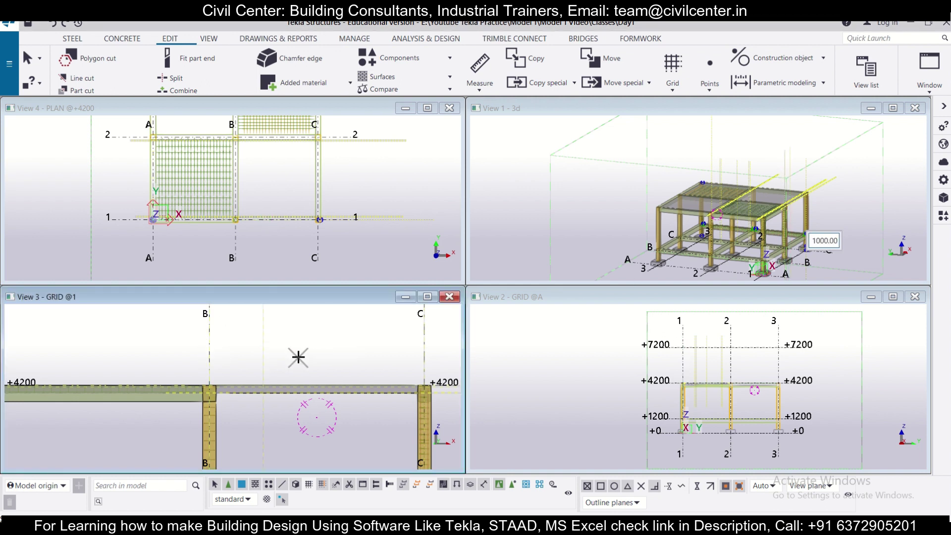
Copy grid C's vertical construction line with an 800 mm offset toward grid B in GRID @1
click(815, 241)
key(BackSpace)
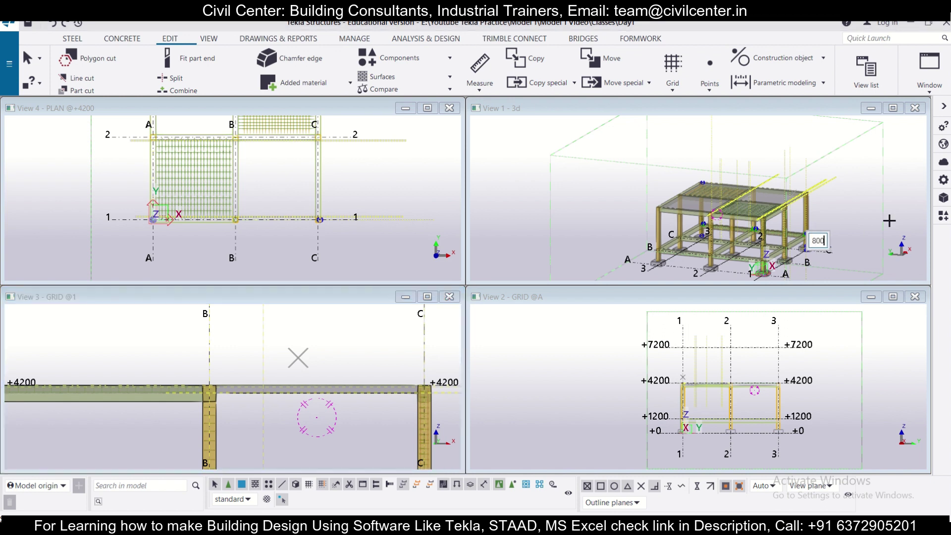
key(Return)
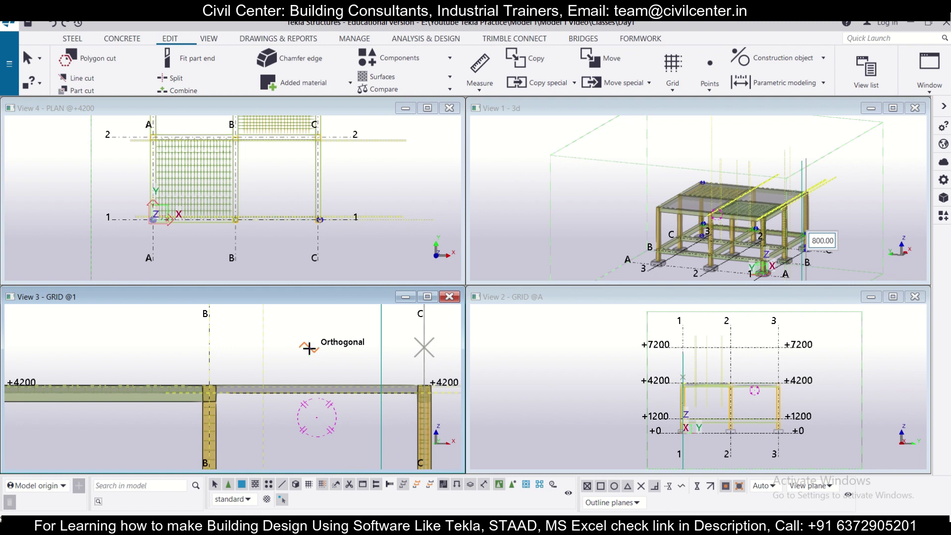
Offset the 1000 mm line another 100 mm toward grid C and the 800 mm line another 100 mm toward grid B
scroll(247, 379, up, 3)
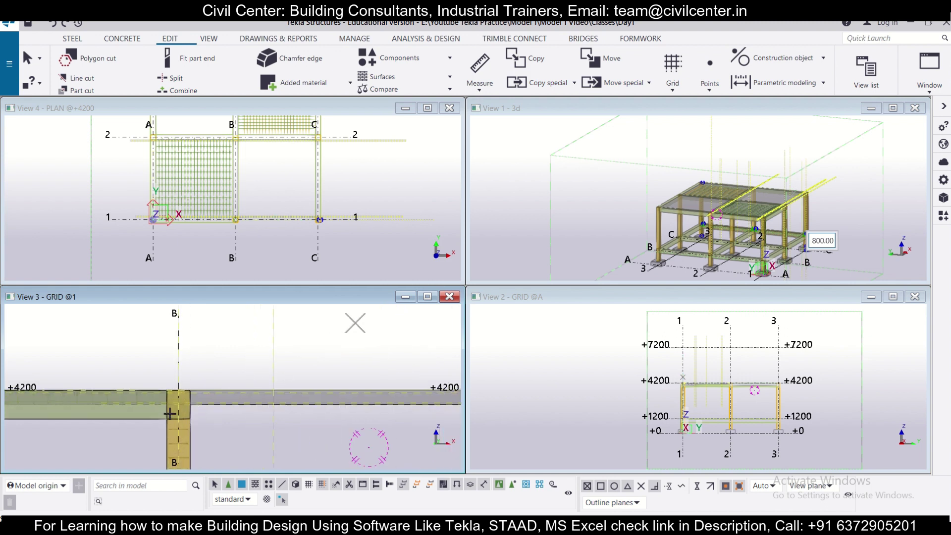
scroll(211, 399, up, 2)
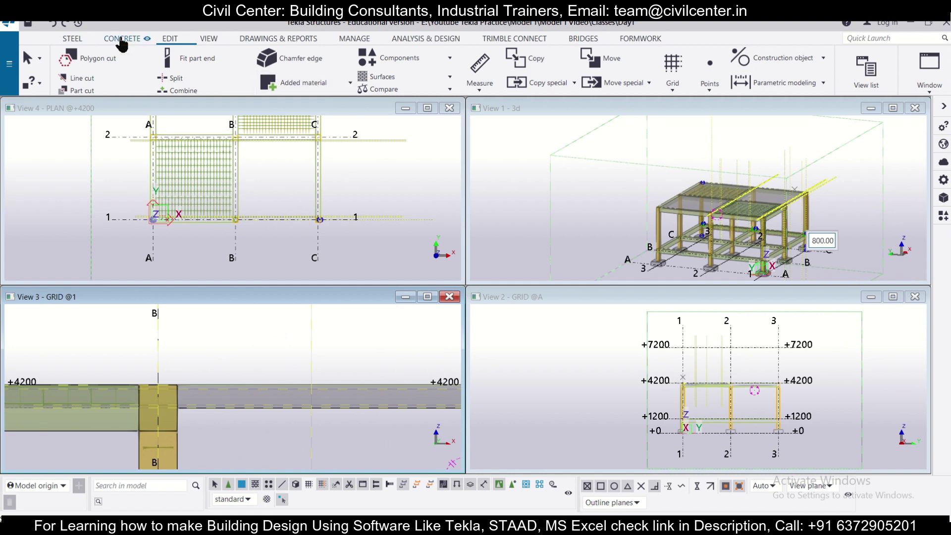
scroll(303, 329, down, 2)
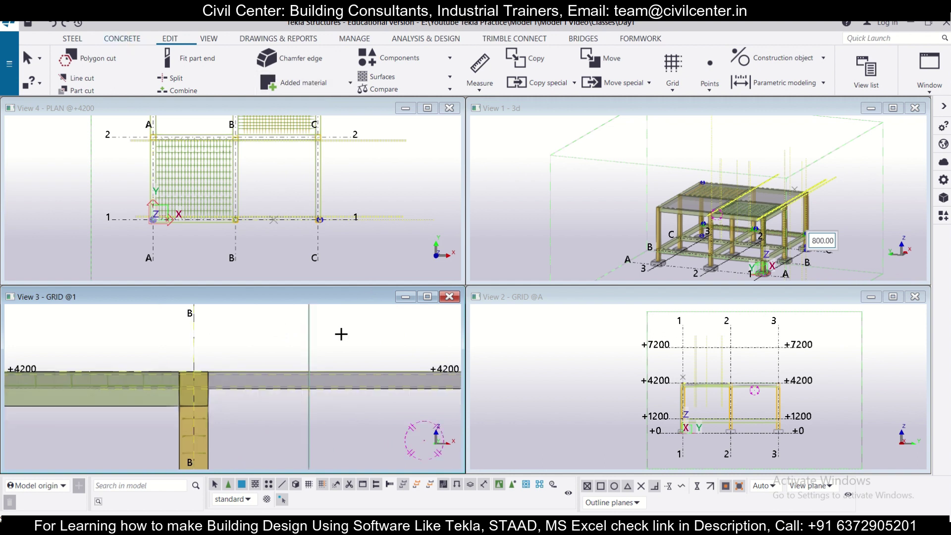
click(813, 241)
key(BackSpace)
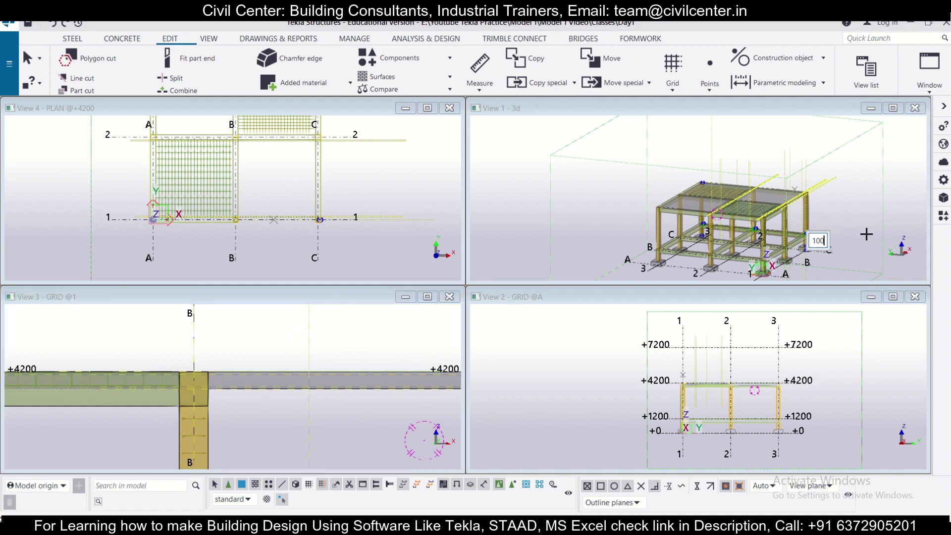
click(310, 347)
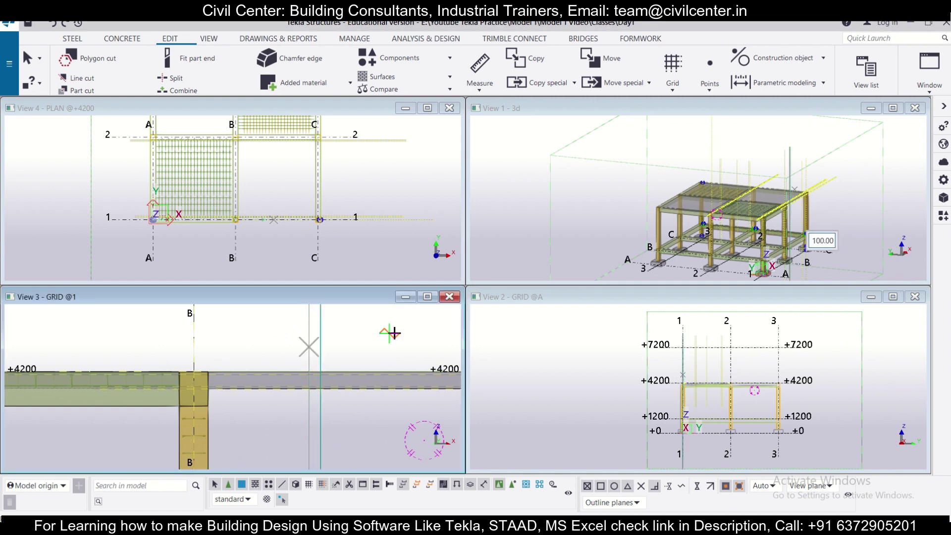
scroll(326, 363, down, 2)
scroll(325, 363, up, 4)
click(253, 364)
click(197, 364)
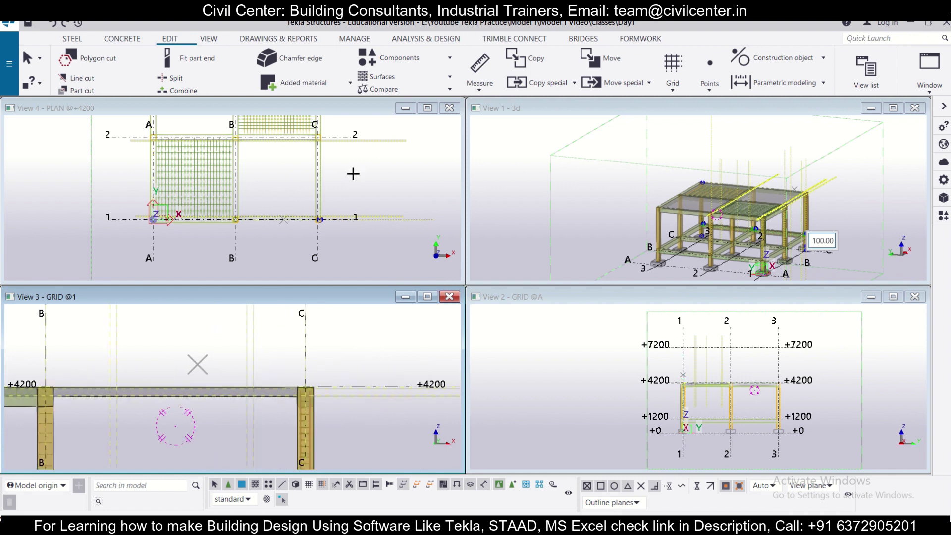
Start a rebar group on the slab between grids B and C in GRID @1 and enable snapping to intersection points
click(130, 40)
click(357, 87)
click(369, 109)
scroll(37, 404, up, 6)
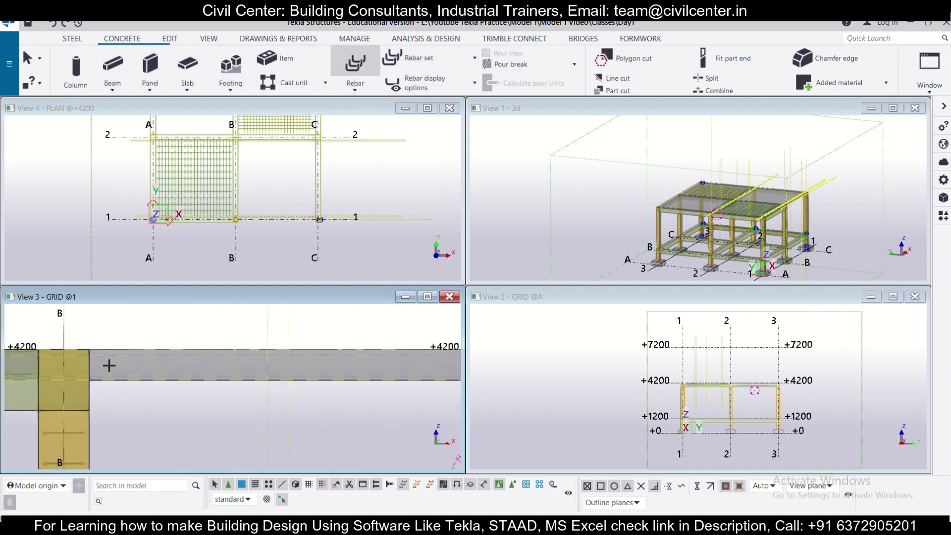
click(104, 379)
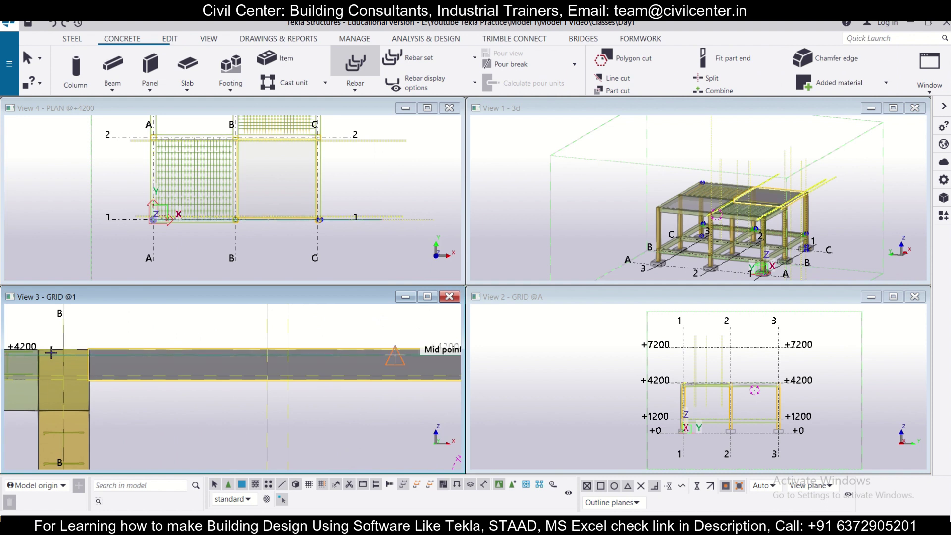
scroll(56, 350, up, 2)
scroll(56, 350, up, 2)
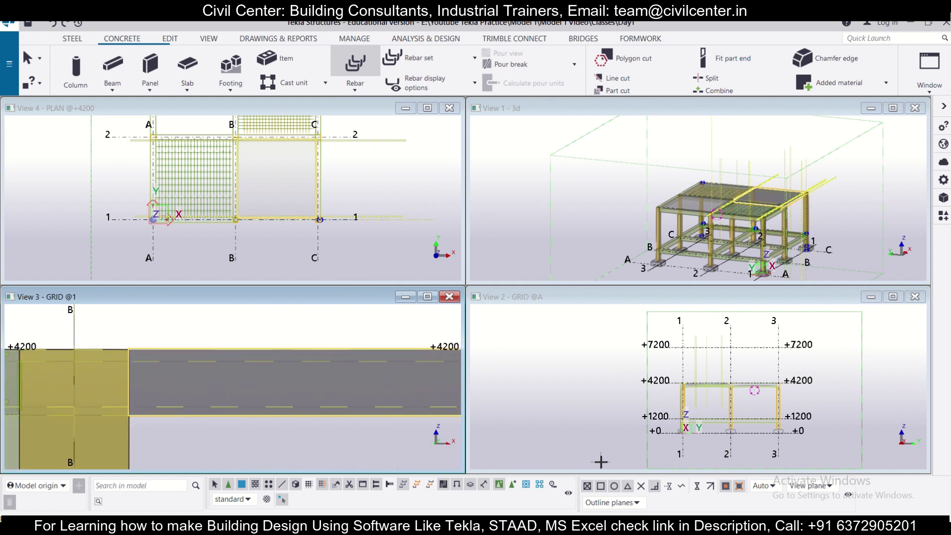
click(641, 486)
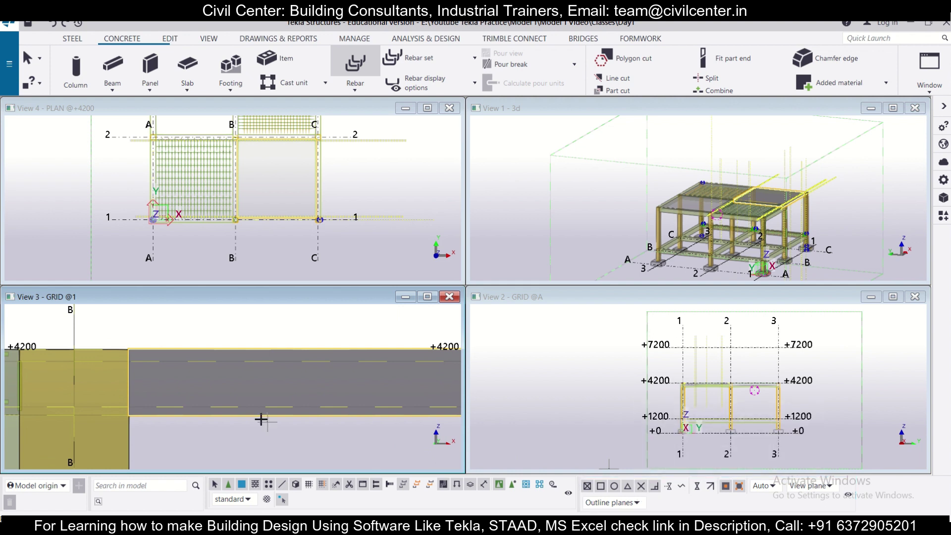
Review the rebar group's cover thickness, distribution and bar size settings, and abandon the bar started at grid B
click(72, 361)
scroll(209, 362, down, 3)
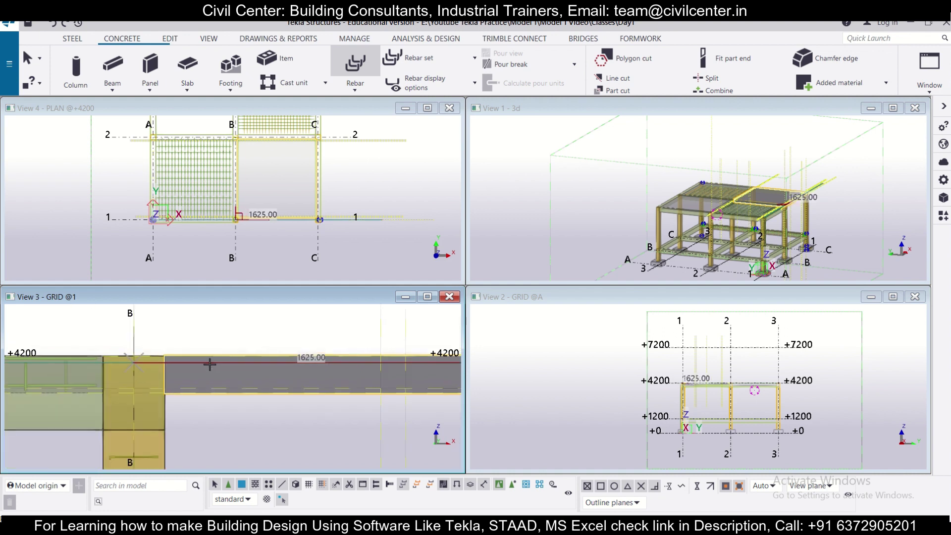
click(943, 180)
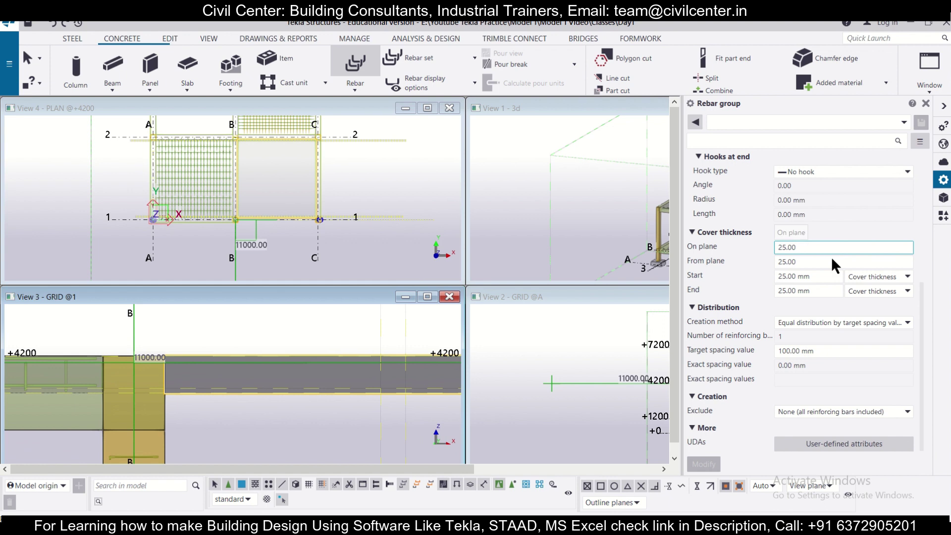
scroll(823, 312, up, 3)
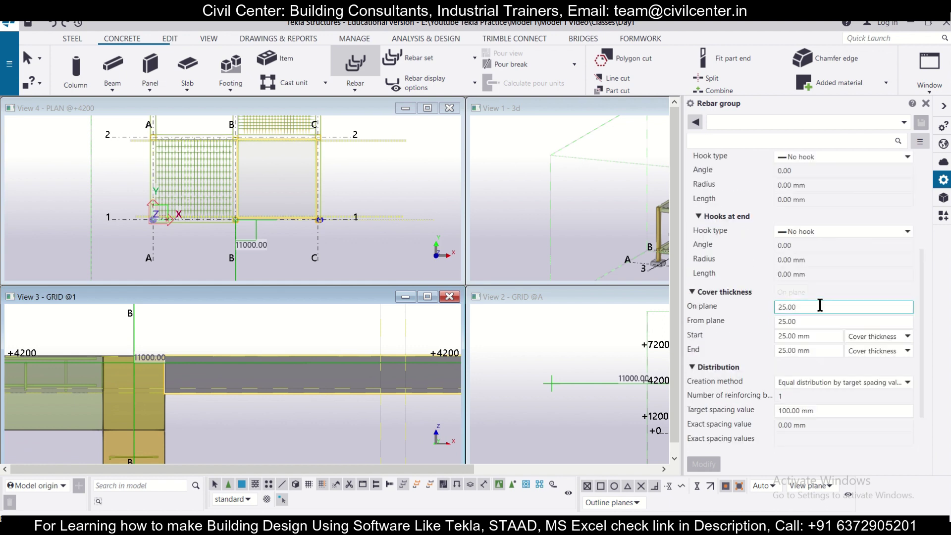
scroll(821, 305, up, 5)
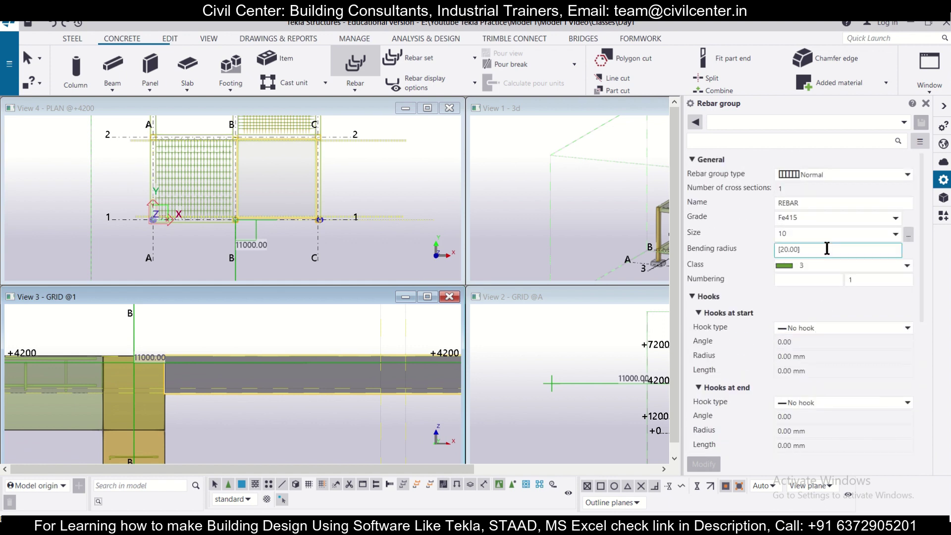
key(Return)
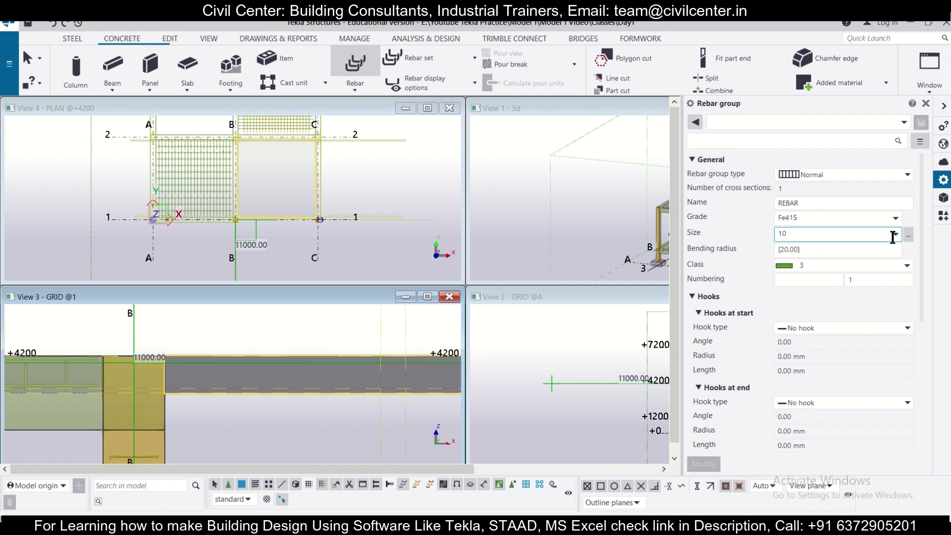
key(Escape)
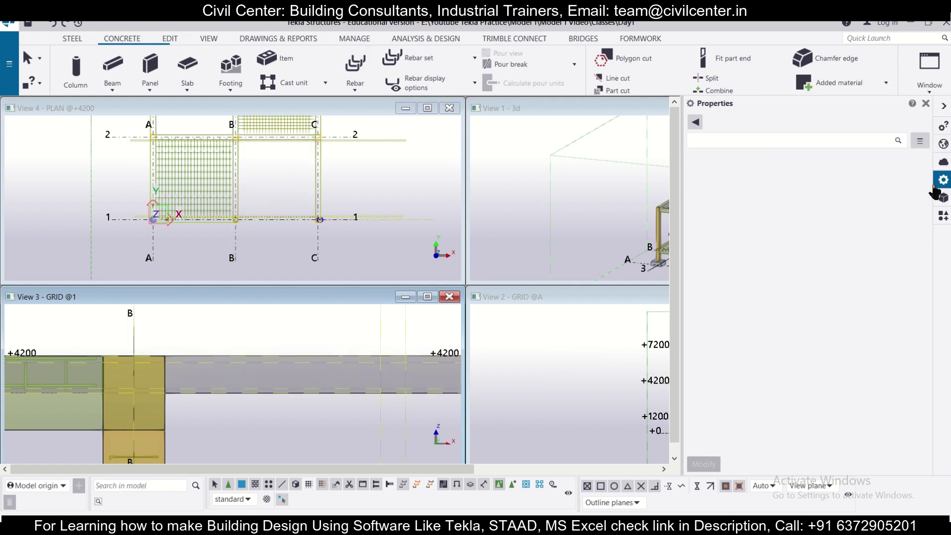
Restart the slab rebar group along the top cover line from grid B to the 1000 mm line, cranking to the bottom cover line 100 mm further
click(362, 66)
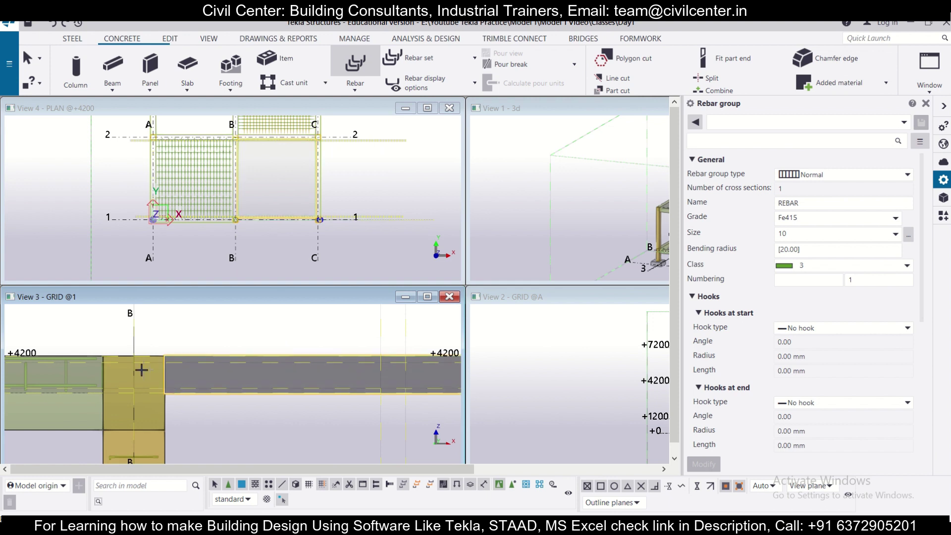
click(131, 362)
scroll(223, 367, down, 1)
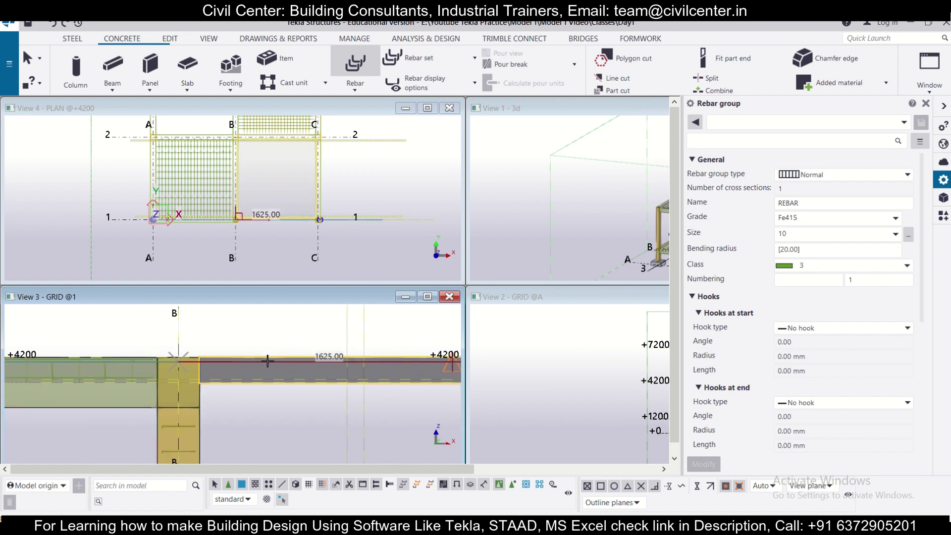
scroll(326, 371, up, 4)
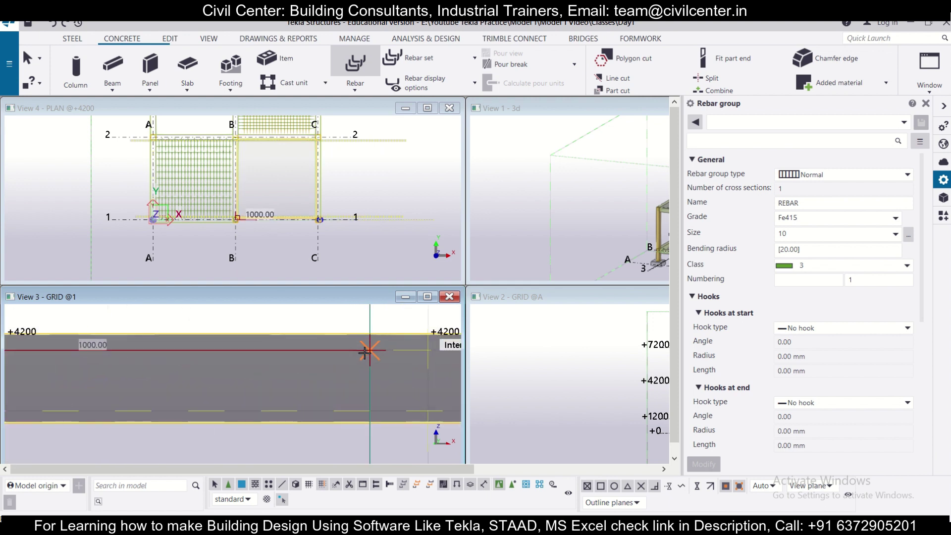
click(371, 353)
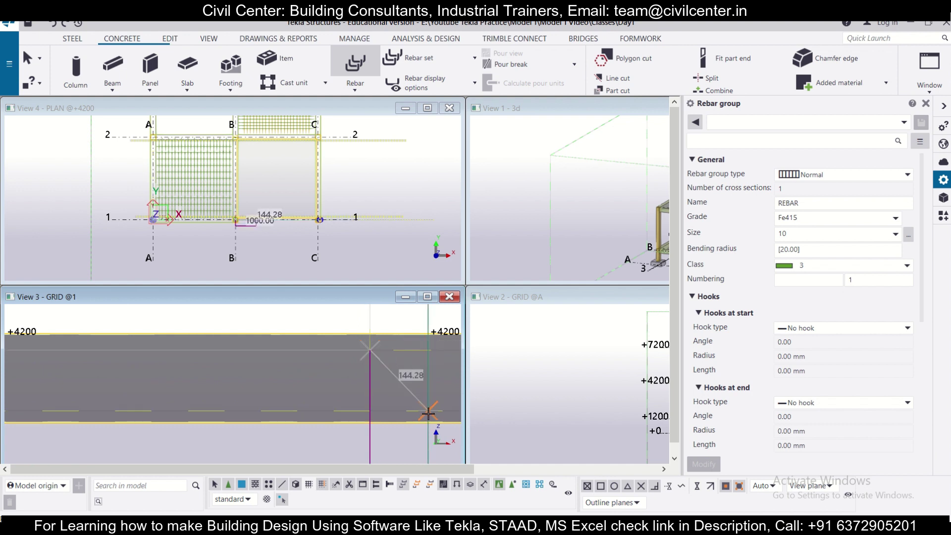
click(428, 412)
Extend the bar along the bottom cover line to grid C and finish the bar shape
scroll(367, 391, down, 4)
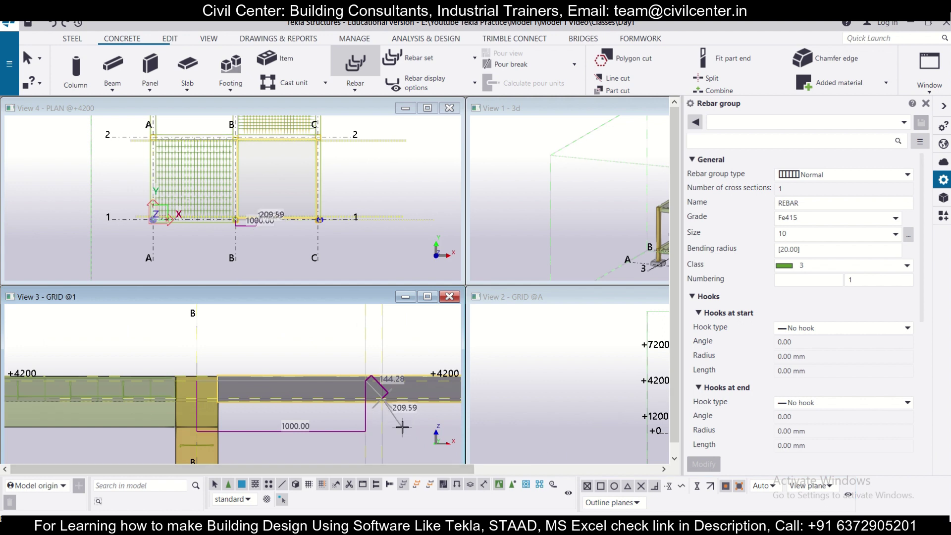
scroll(405, 429, down, 1)
middle_drag(408, 431, 162, 439)
scroll(293, 440, down, 2)
scroll(399, 415, up, 3)
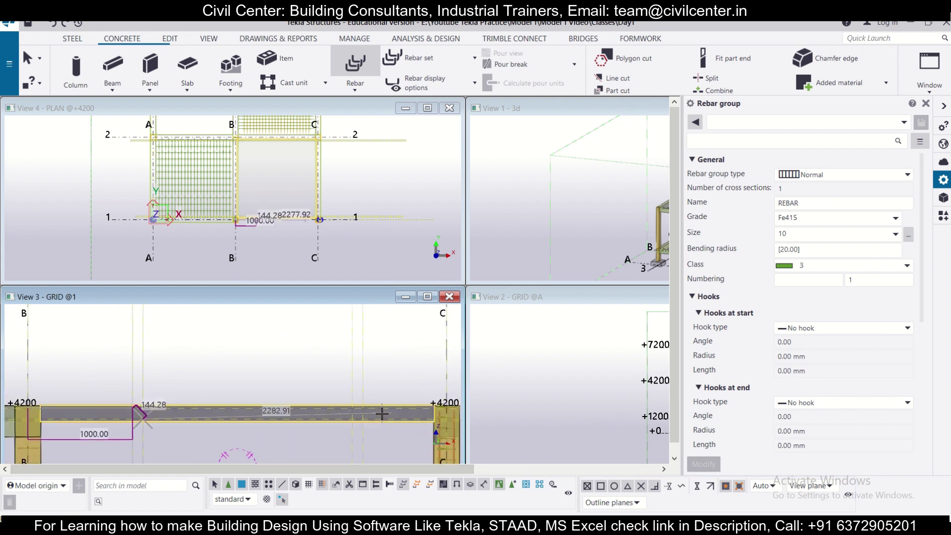
middle_drag(398, 415, 241, 399)
scroll(311, 419, up, 2)
scroll(271, 409, up, 2)
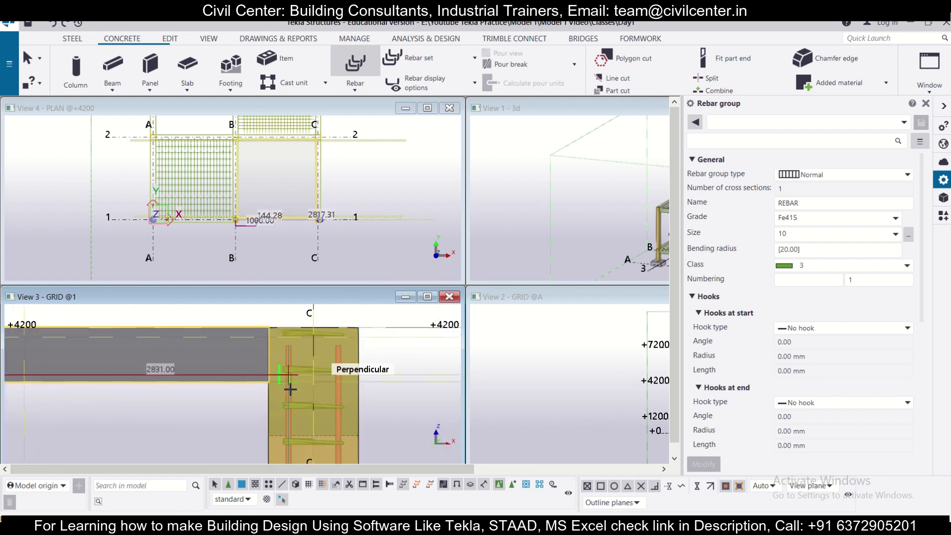
click(314, 379)
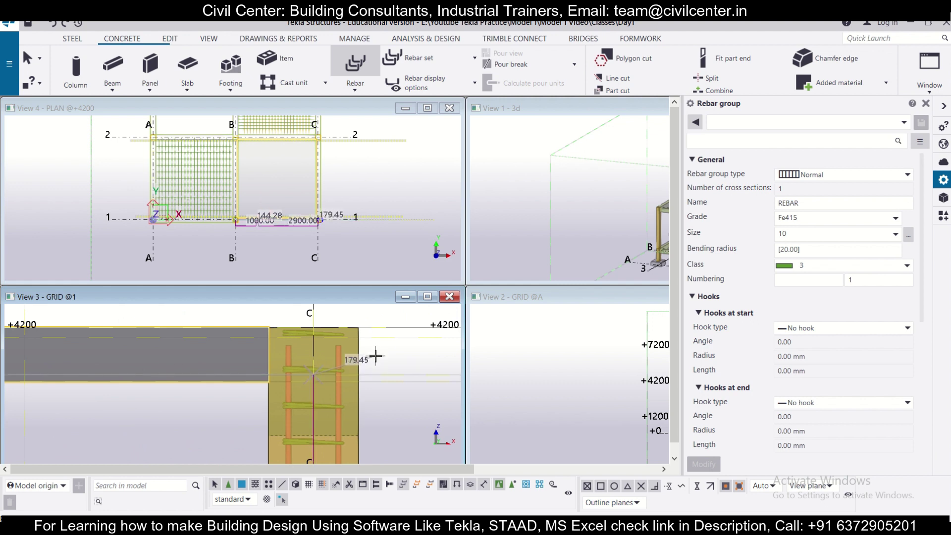
scroll(375, 356, down, 1)
middle_click(404, 355)
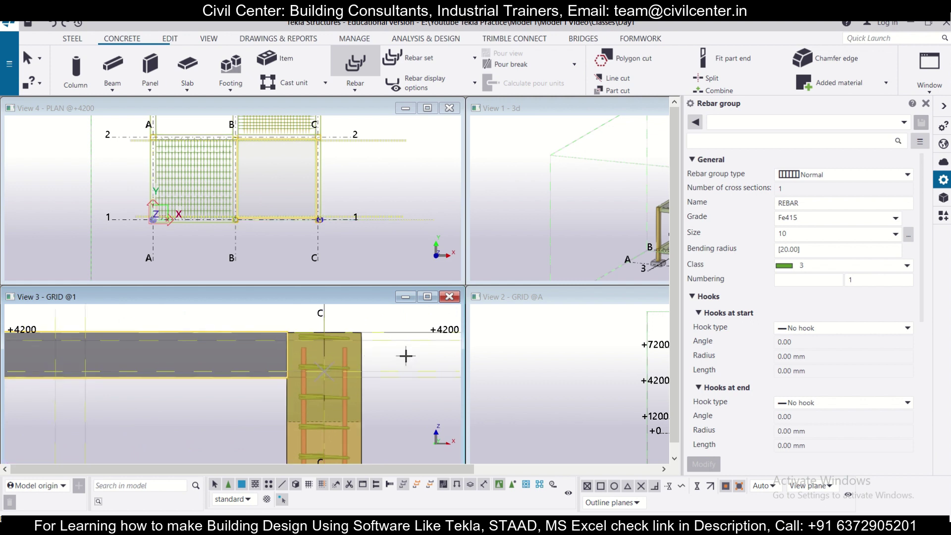
Set the rebar group's distribution range in the plan along the slab edge near grid C, between the cover line intersections near grids 2 and 1
scroll(300, 143, up, 4)
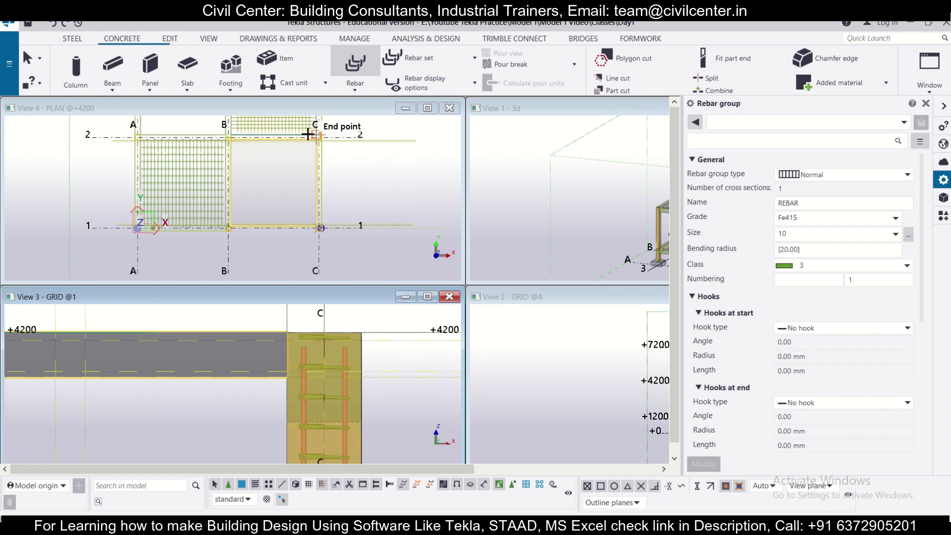
scroll(300, 144, up, 4)
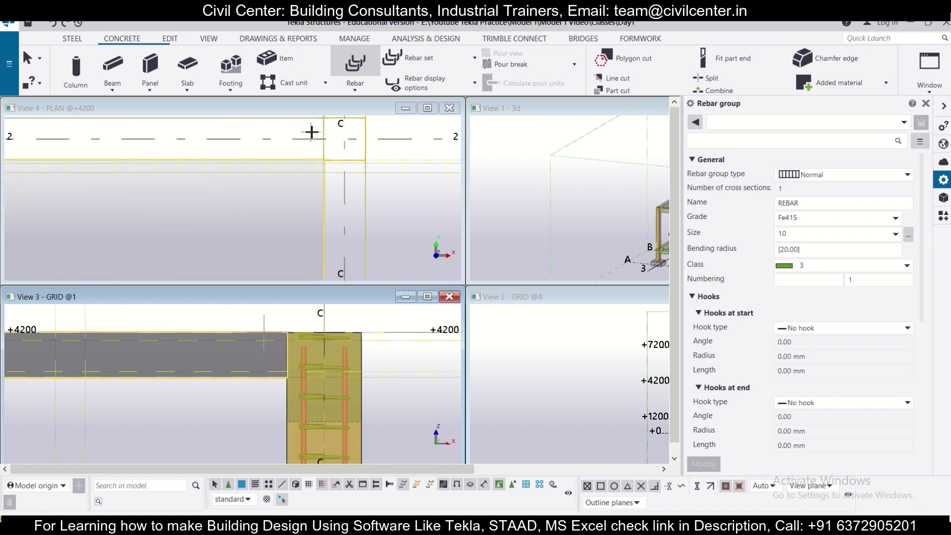
scroll(323, 197, up, 4)
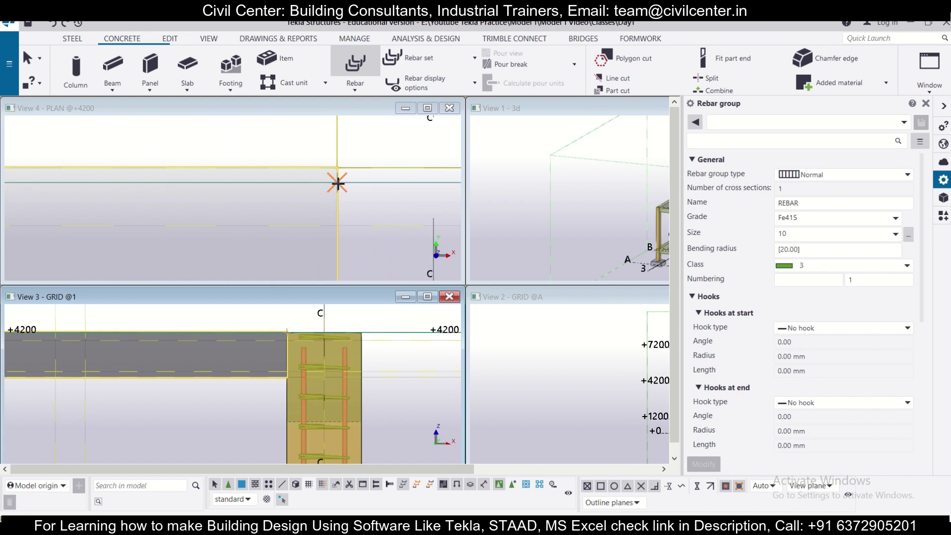
scroll(338, 184, down, 3)
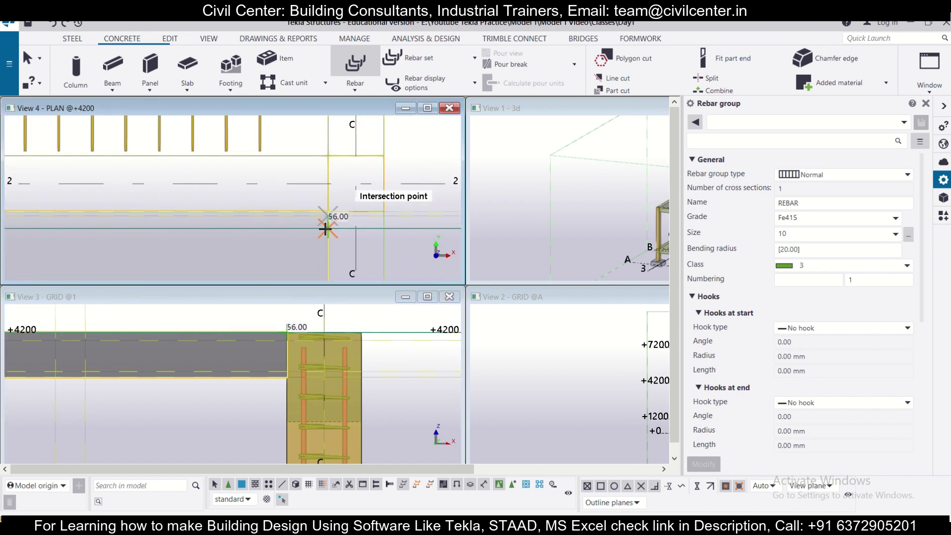
middle_drag(325, 225, 328, 106)
scroll(318, 166, down, 2)
scroll(305, 266, up, 2)
scroll(349, 248, up, 6)
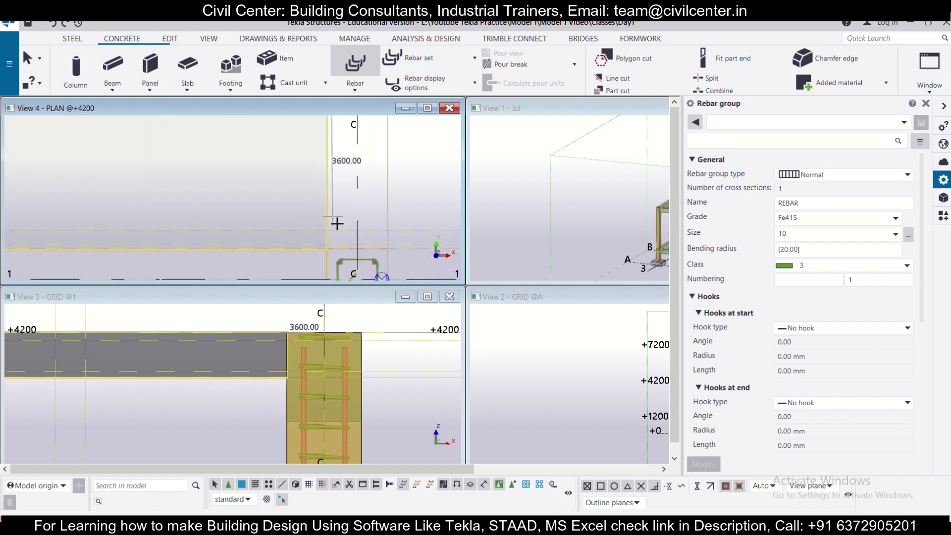
scroll(308, 236, up, 2)
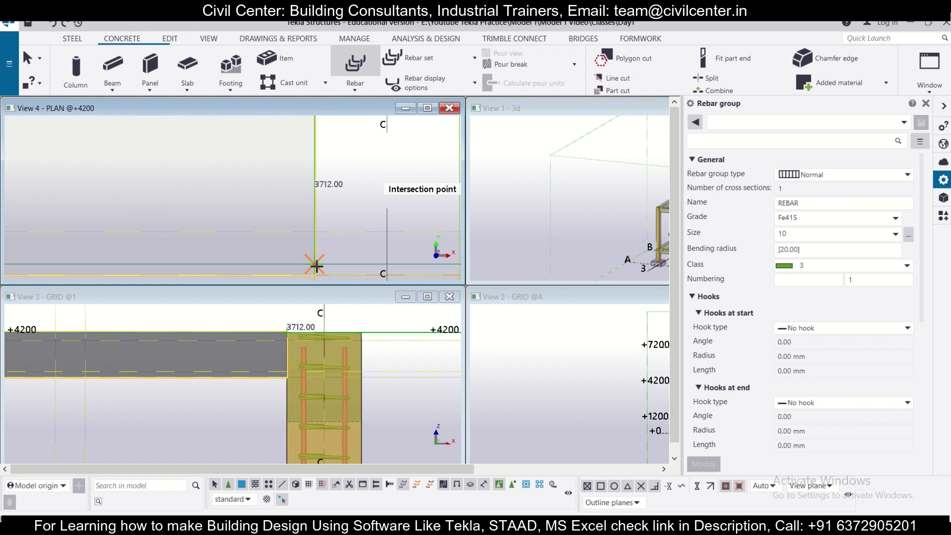
click(315, 264)
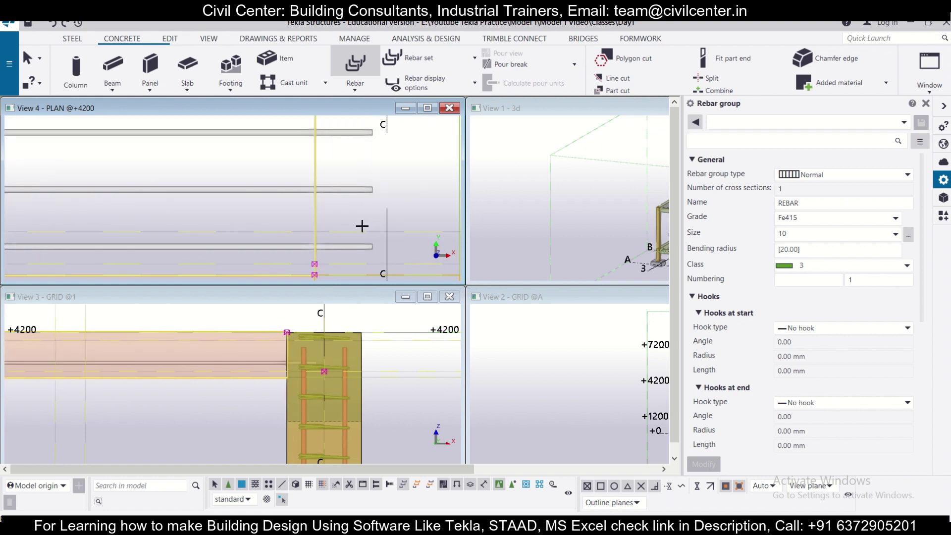
scroll(344, 207, down, 2)
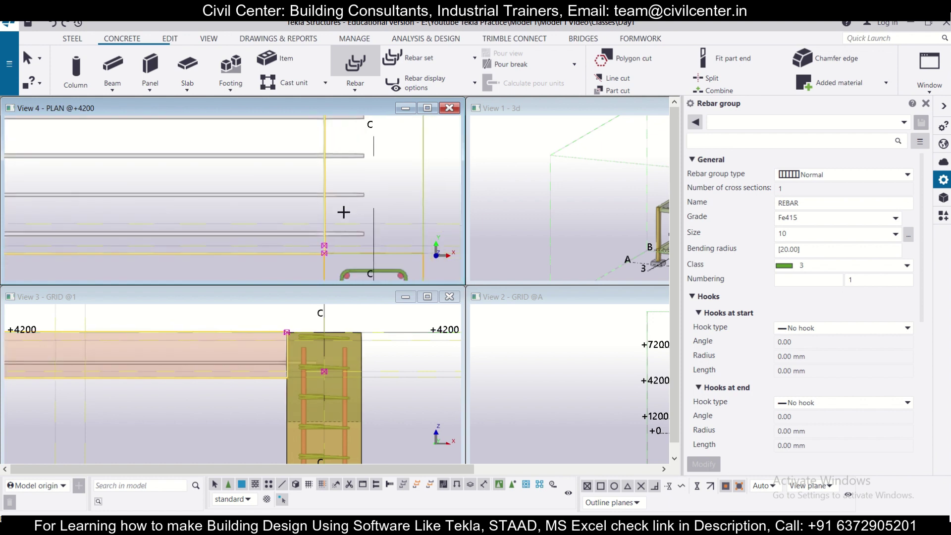
key(Escape)
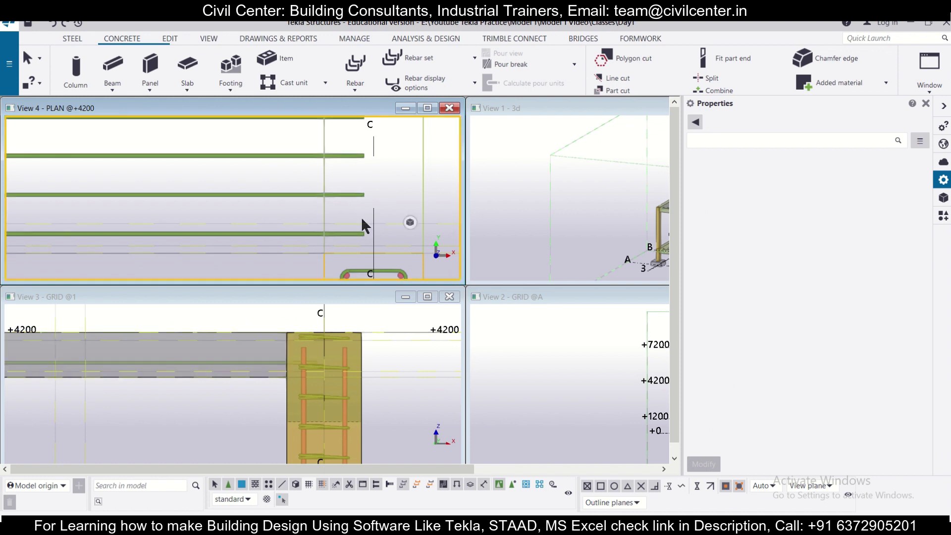
Select the new rebar group between grids B and C and choose grade Fe500 and bar size 8
click(349, 233)
scroll(317, 243, up, 4)
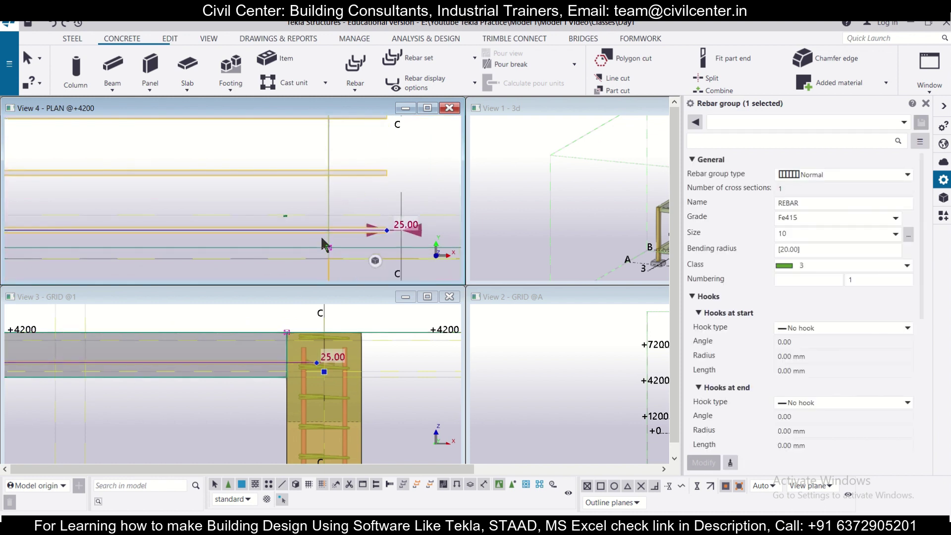
scroll(318, 245, down, 4)
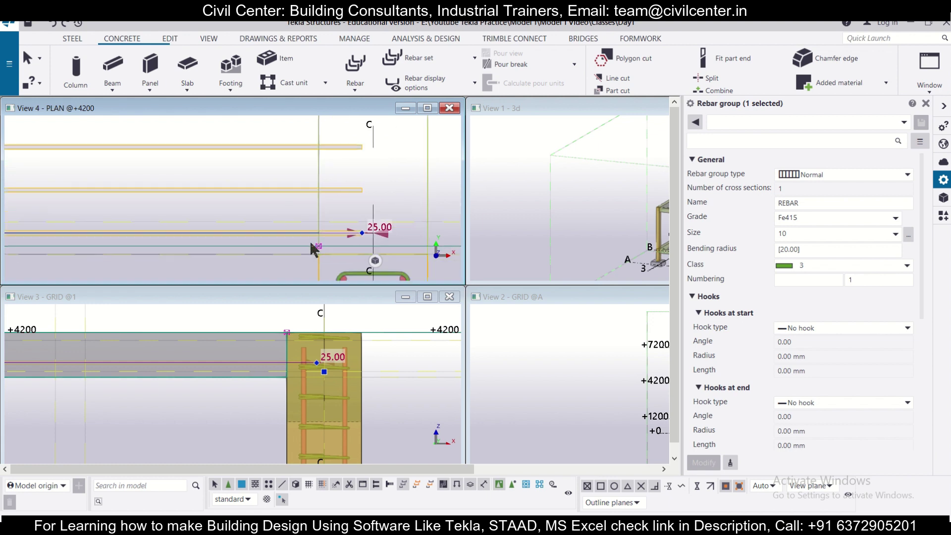
scroll(316, 246, up, 3)
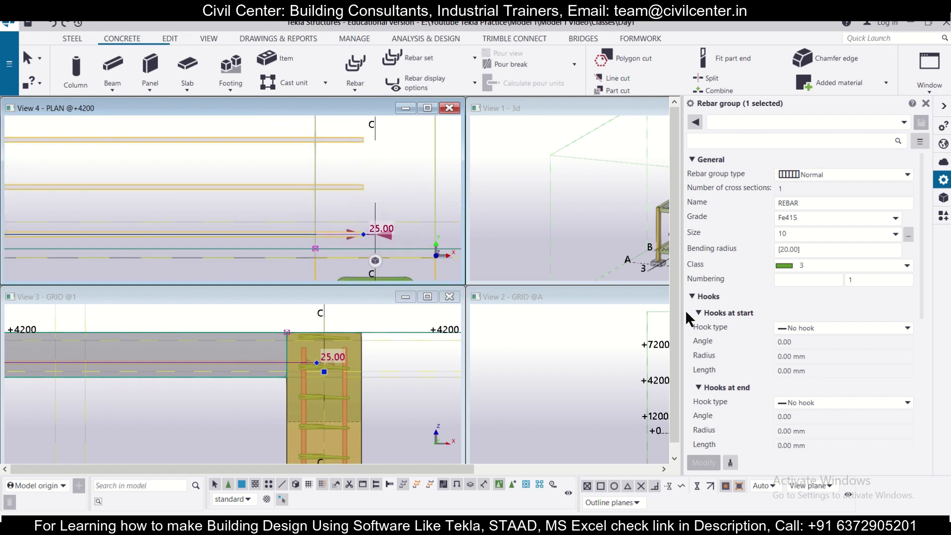
click(896, 218)
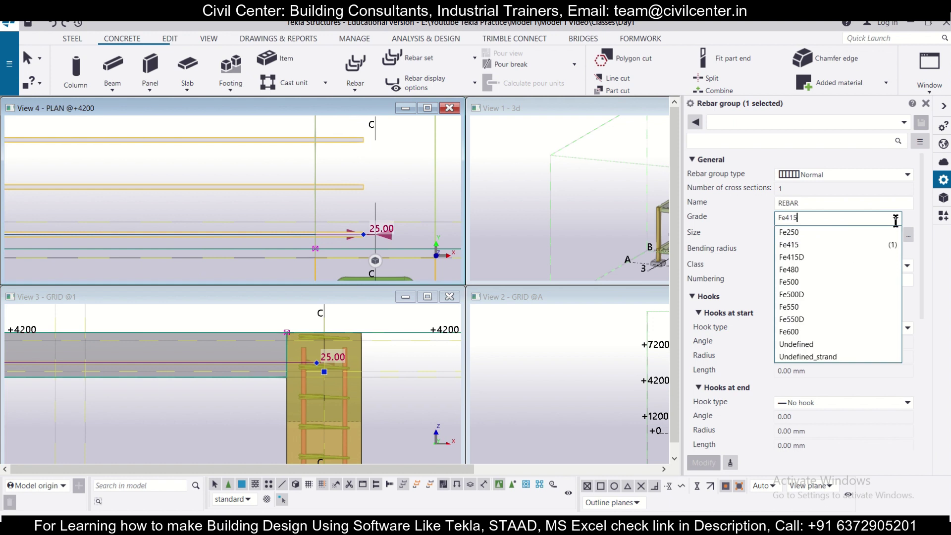
click(858, 282)
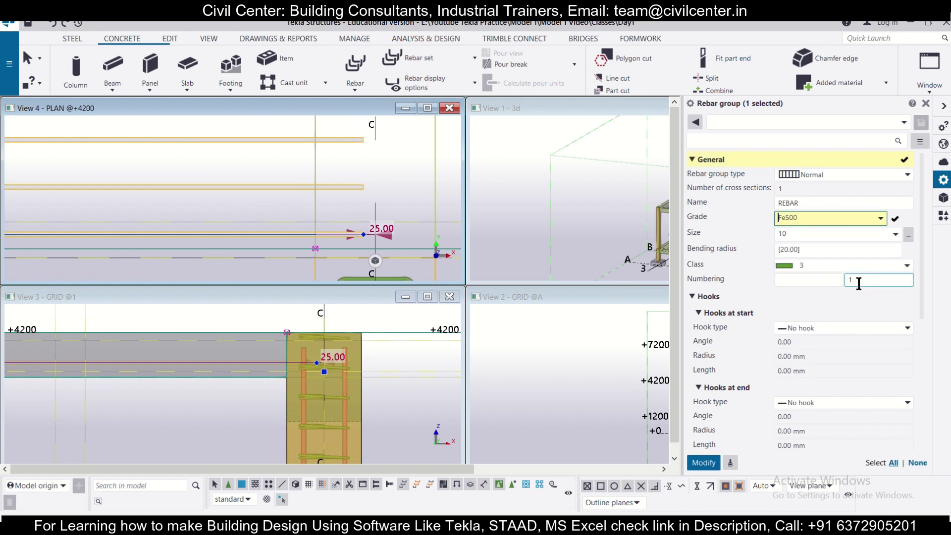
click(895, 234)
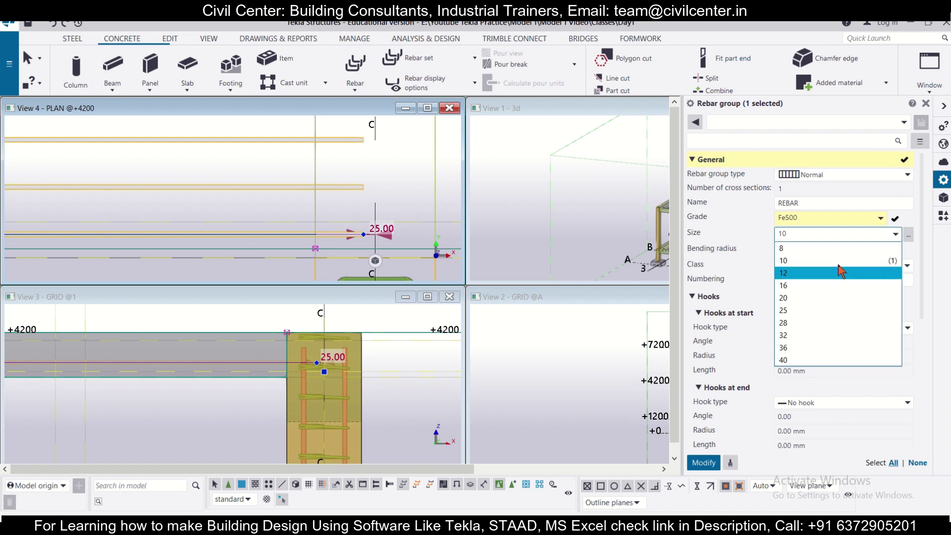
click(842, 248)
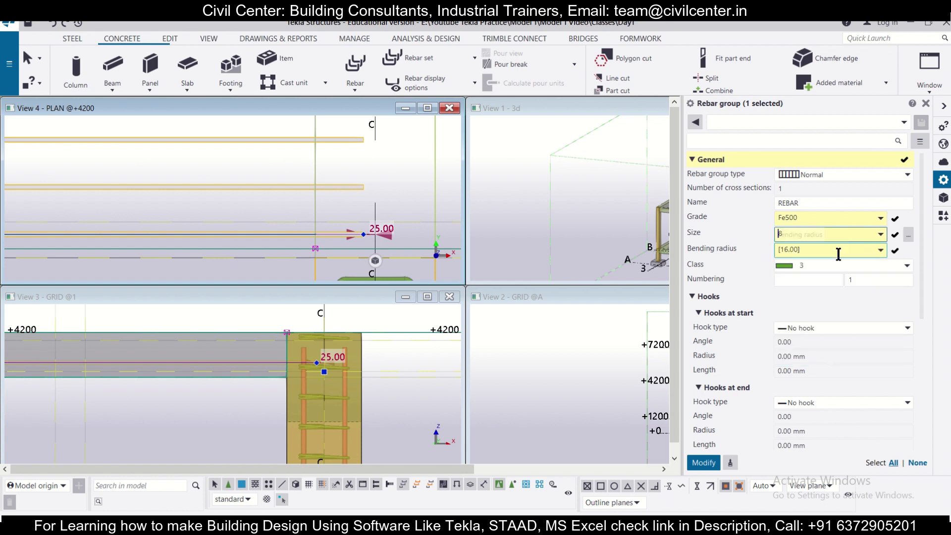
Set the rebar group's target spacing to 150 mm and apply the modified properties
scroll(796, 339, down, 1)
scroll(805, 357, down, 3)
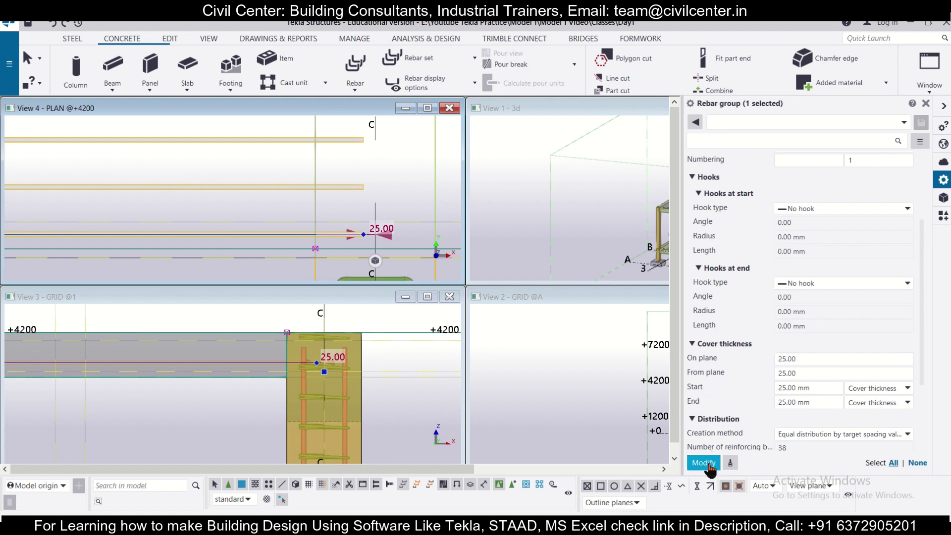
scroll(819, 379, down, 2)
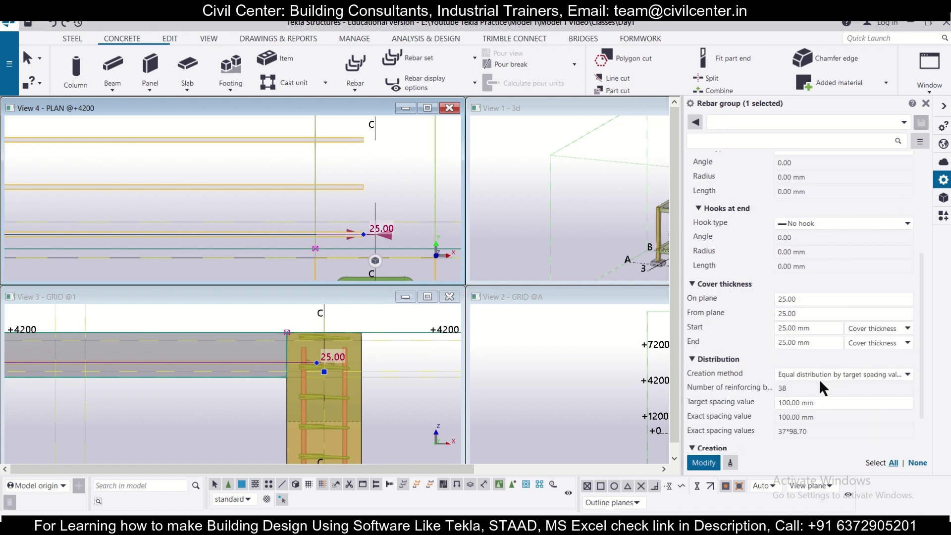
scroll(819, 379, down, 1)
click(821, 377)
text(150)
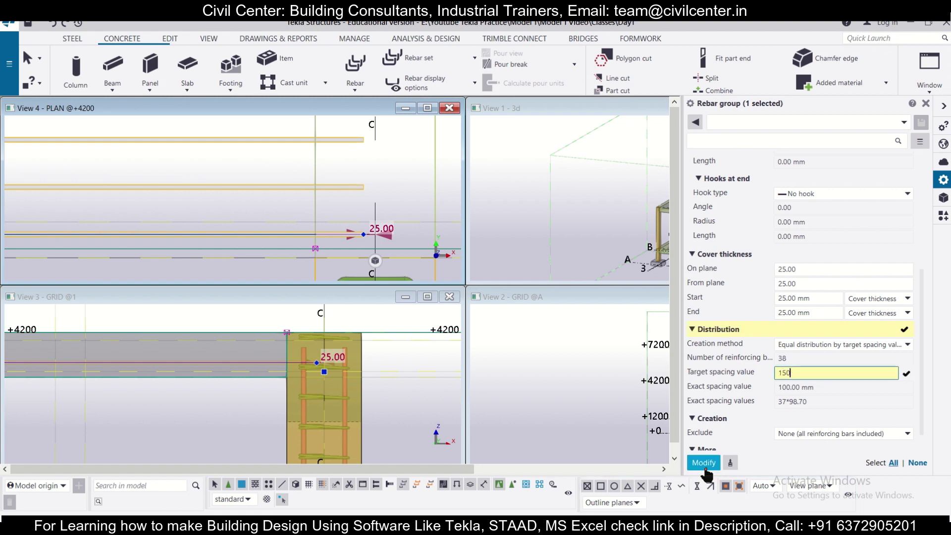
click(703, 462)
Examine the cranked bars in the plan and GRID @1, checking their height against the slab's top face at grid B
scroll(427, 260, down, 2)
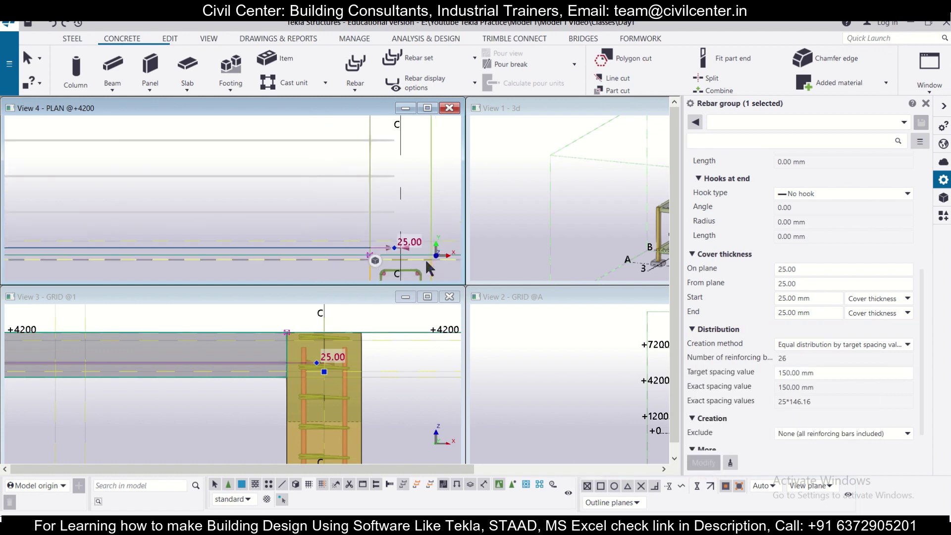
scroll(410, 252, down, 1)
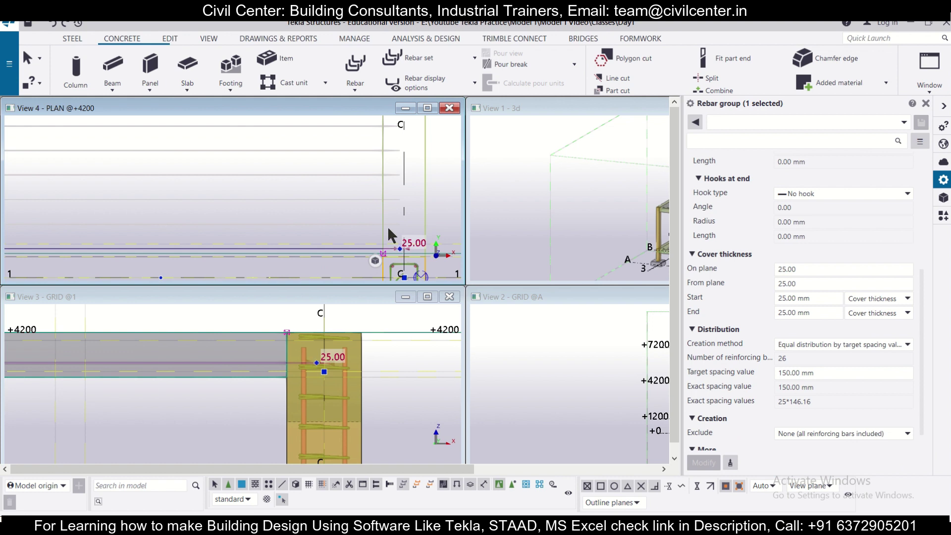
scroll(388, 230, down, 1)
scroll(270, 359, down, 1)
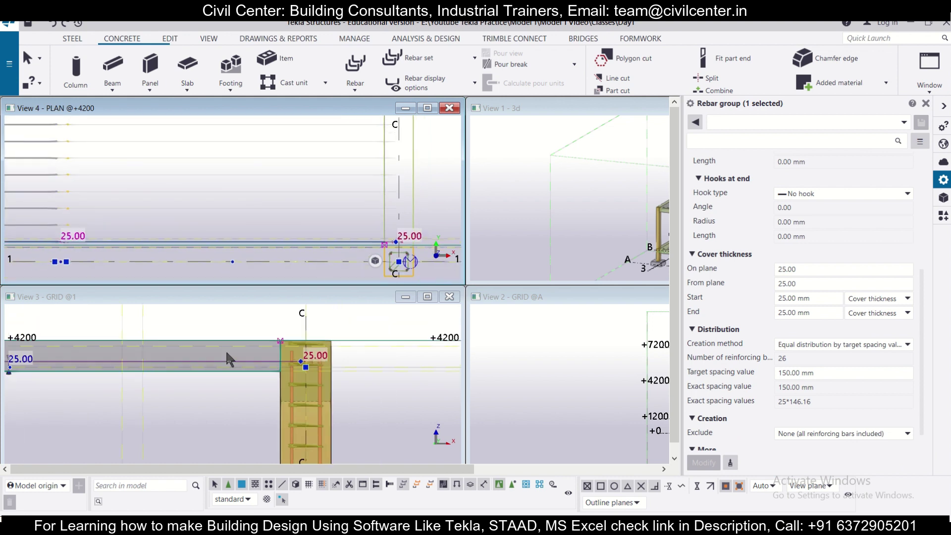
middle_drag(227, 352, 365, 348)
scroll(339, 349, down, 2)
scroll(229, 350, down, 2)
middle_drag(13, 355, 104, 343)
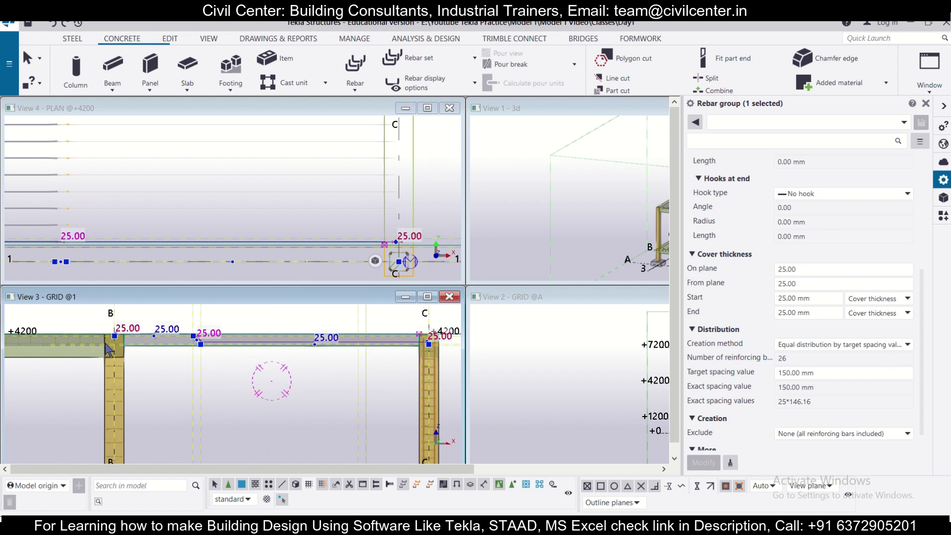
scroll(108, 347, up, 4)
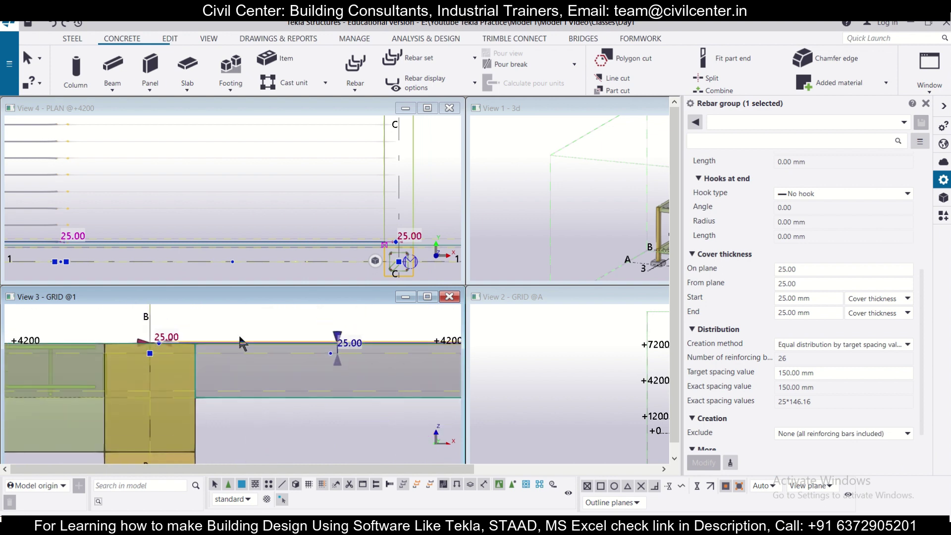
scroll(218, 344, up, 5)
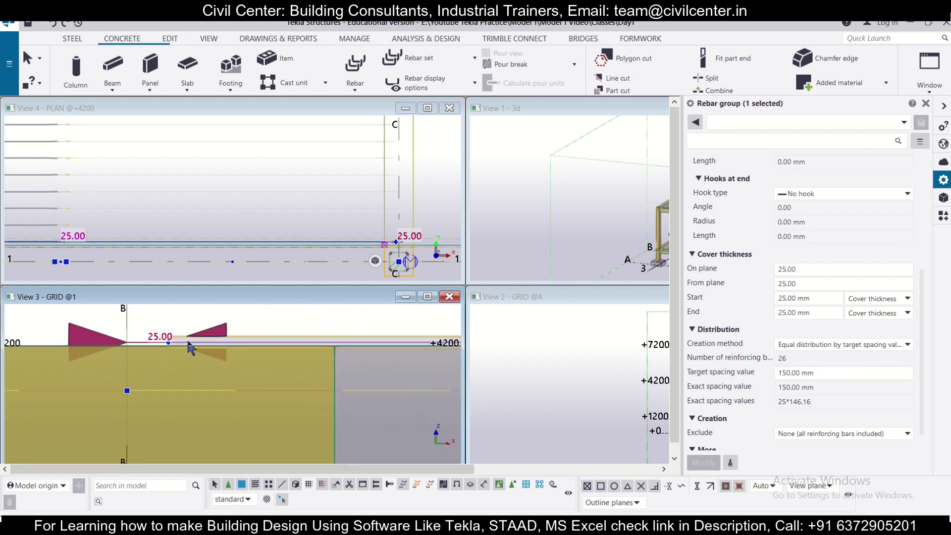
scroll(195, 346, down, 2)
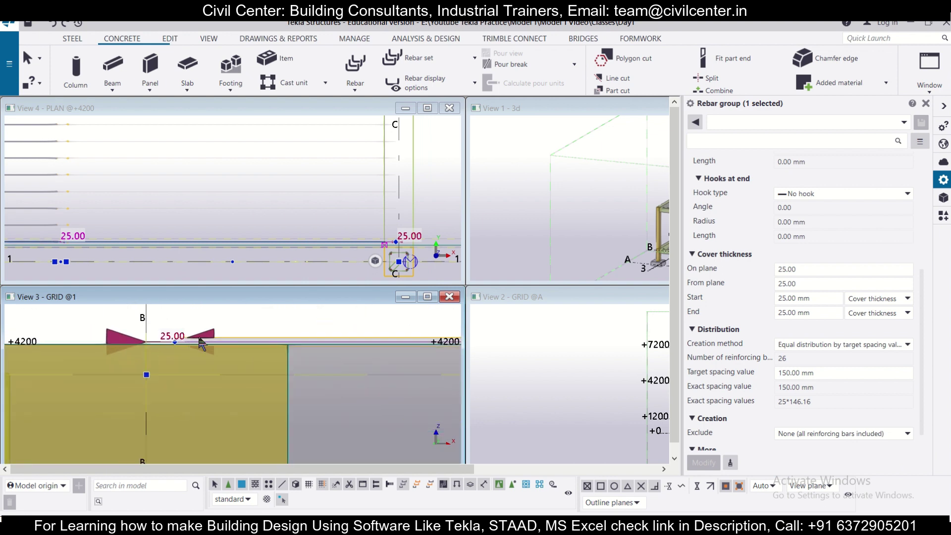
Move the rebar group 29 mm straight down in GRID @1, from the bar axis at the crank to the point on the top cover line
click(170, 39)
scroll(171, 337, up, 2)
key(ctrl+m)
scroll(173, 344, down, 3)
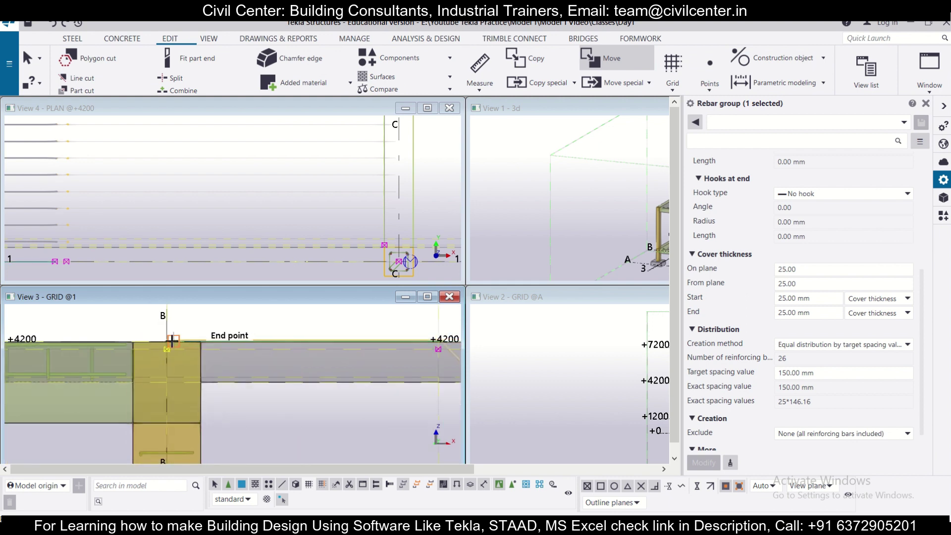
scroll(319, 339, up, 5)
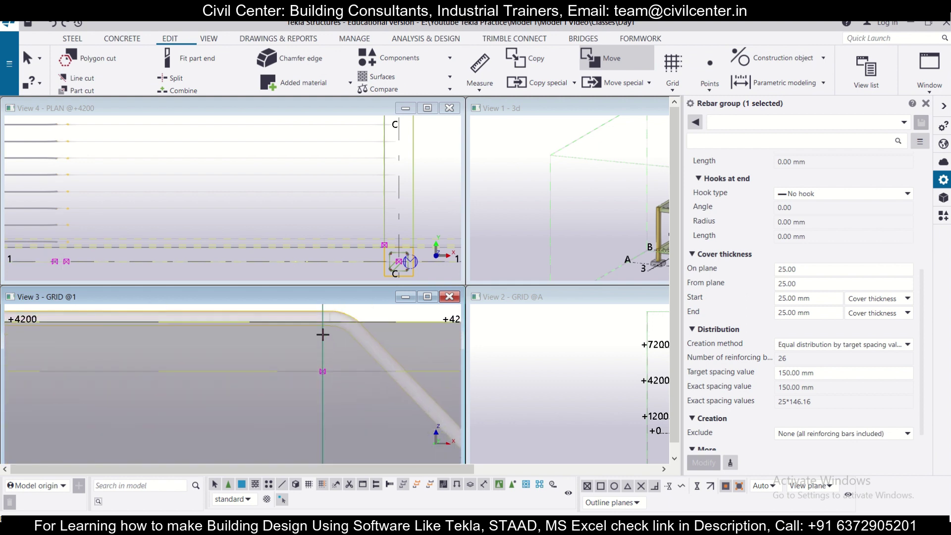
scroll(321, 305, up, 2)
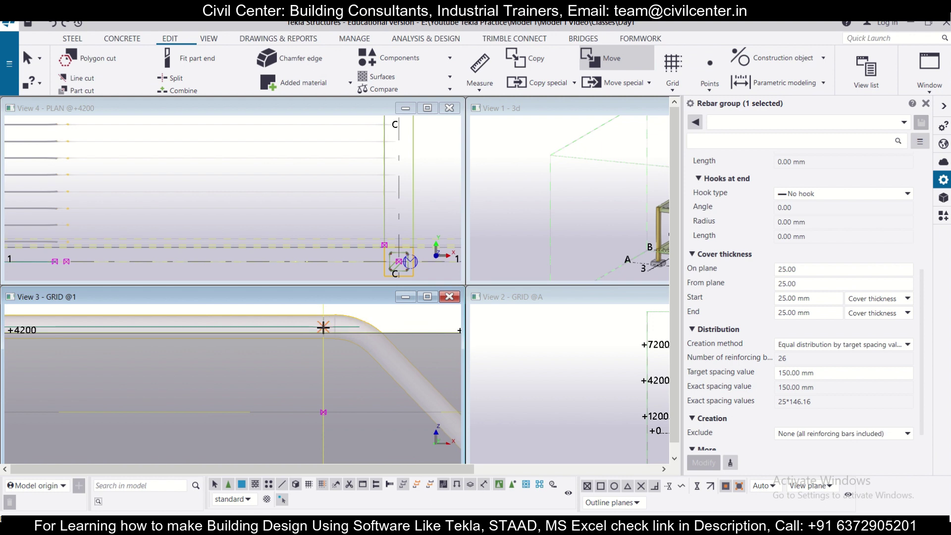
click(323, 327)
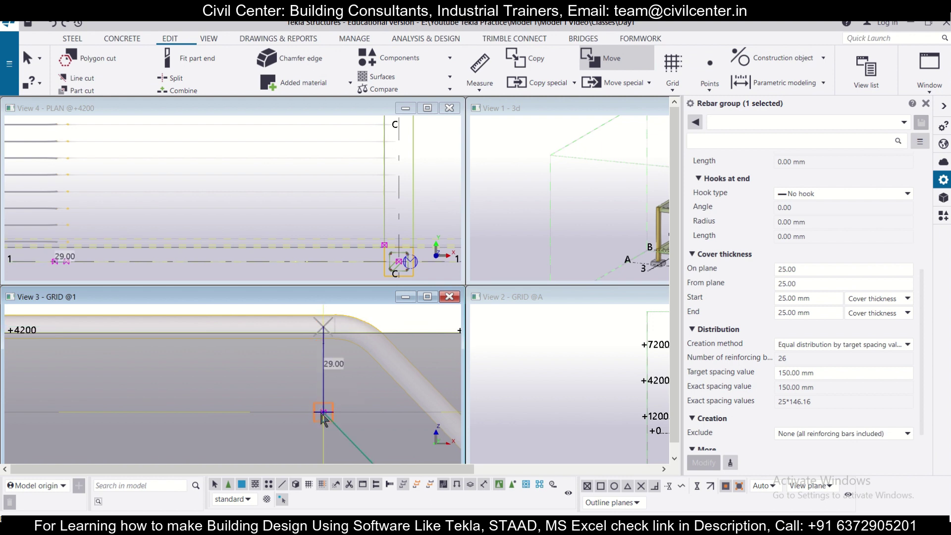
click(323, 412)
Check the moved rebar group's position inside the slab between grids B and C in GRID @1, the plan and the 3D view
scroll(263, 377, down, 7)
scroll(333, 404, up, 2)
scroll(317, 396, down, 5)
scroll(371, 365, up, 5)
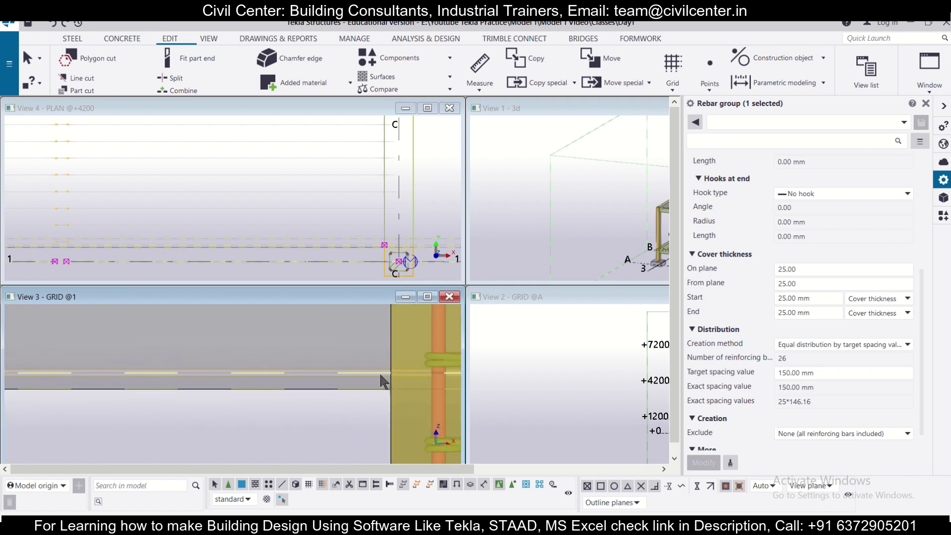
scroll(384, 381, down, 3)
scroll(345, 245, down, 5)
scroll(585, 207, down, 2)
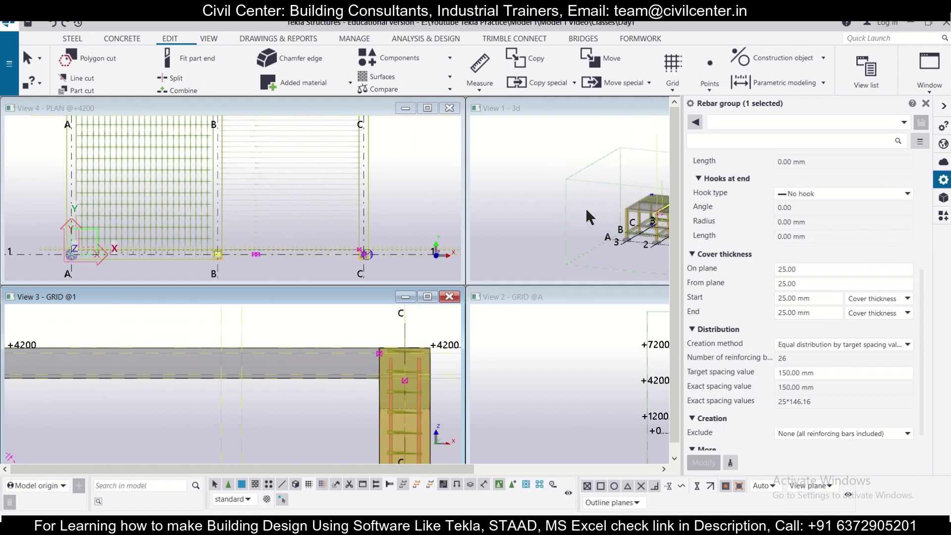
scroll(586, 207, up, 6)
scroll(629, 201, up, 5)
scroll(590, 184, down, 5)
scroll(330, 377, down, 2)
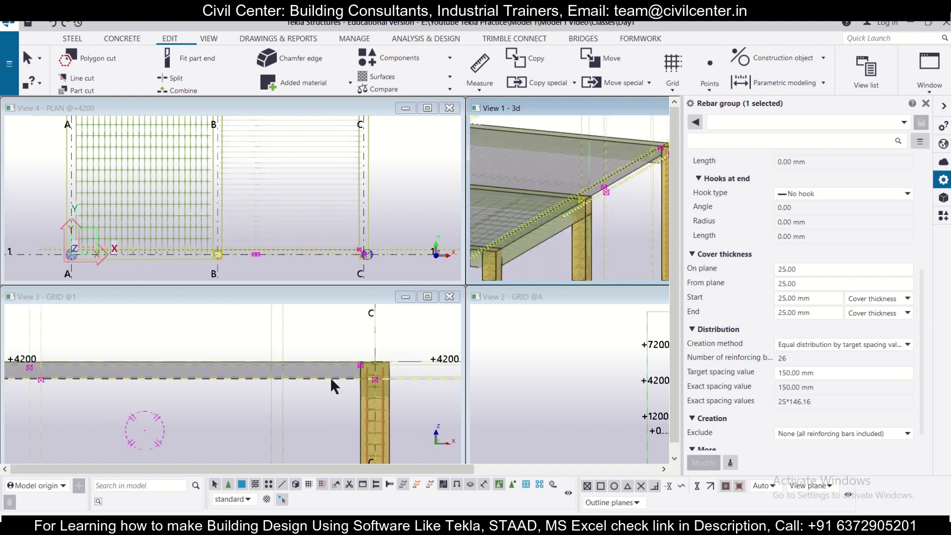
scroll(330, 376, down, 3)
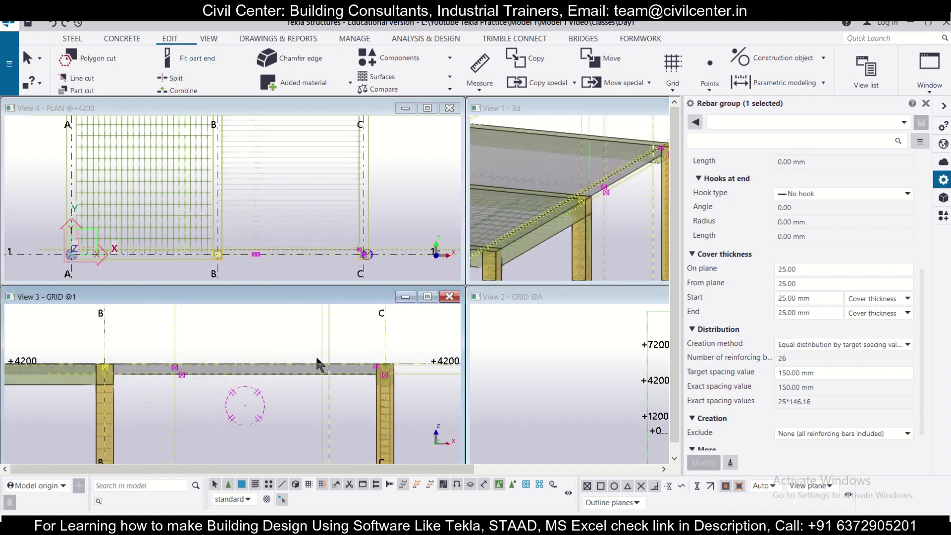
scroll(392, 250, up, 4)
scroll(350, 249, down, 4)
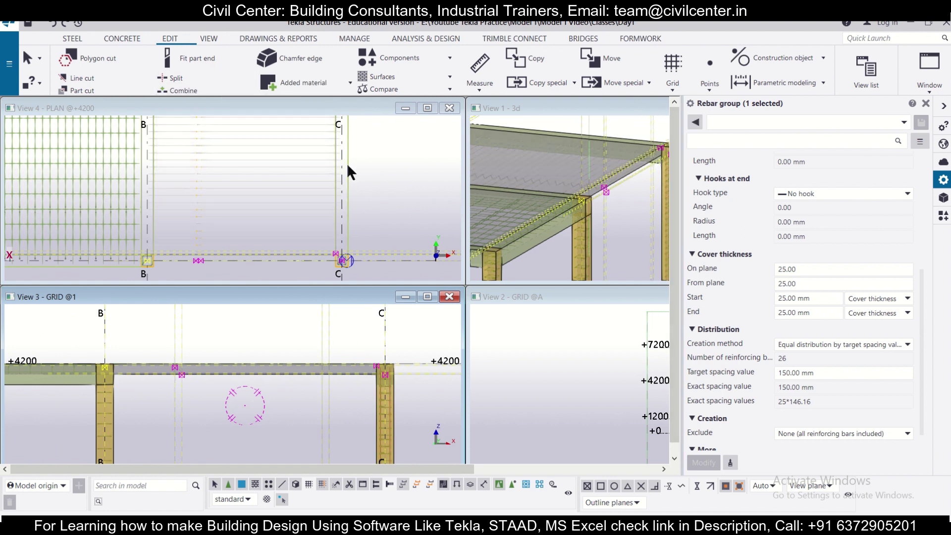
Start a rebar group on the slab between grids B and C, setting its first point on grid C at the top cover line
click(114, 39)
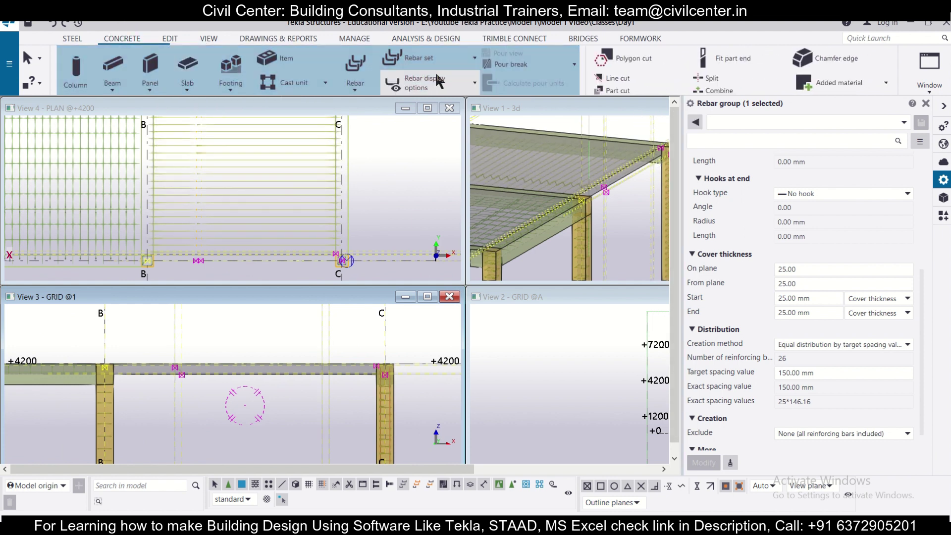
click(360, 67)
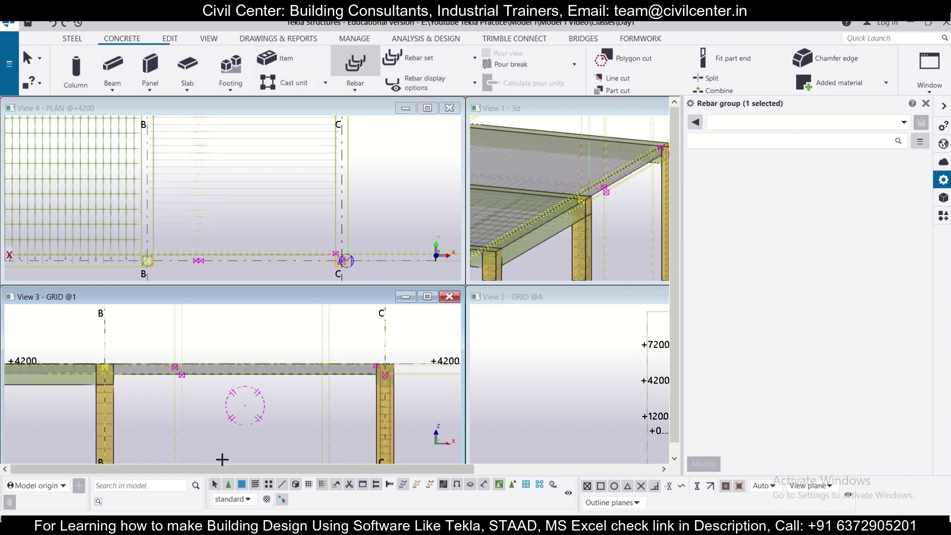
scroll(298, 377, up, 4)
middle_drag(416, 350, 292, 323)
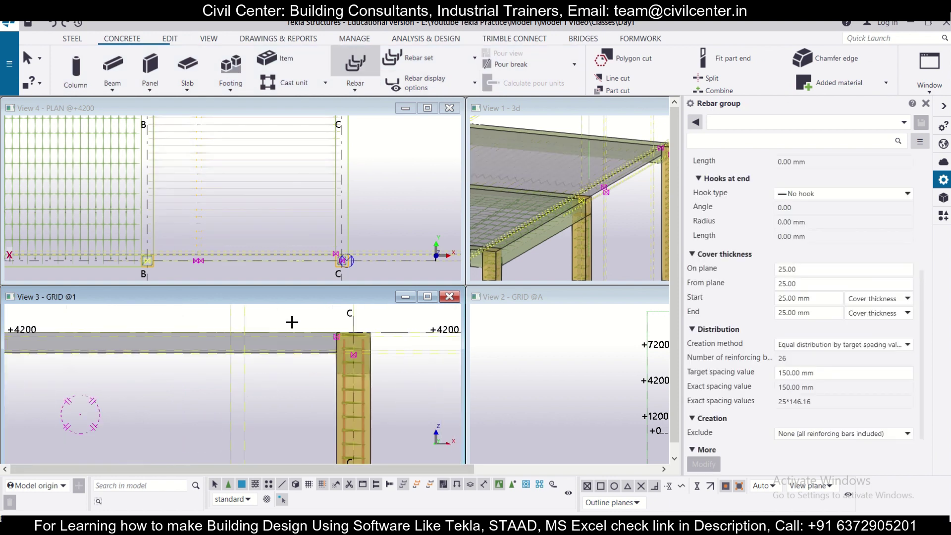
click(309, 356)
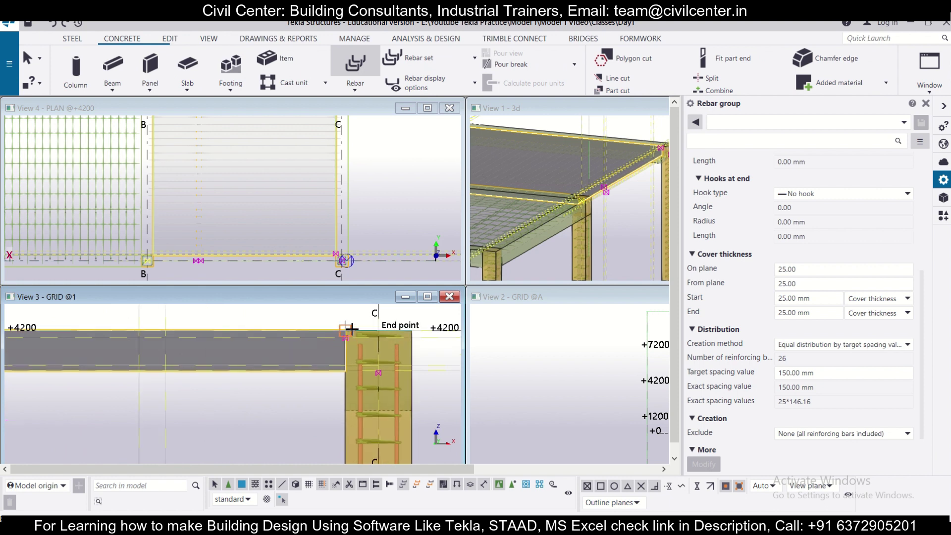
scroll(353, 330, up, 3)
scroll(391, 342, up, 2)
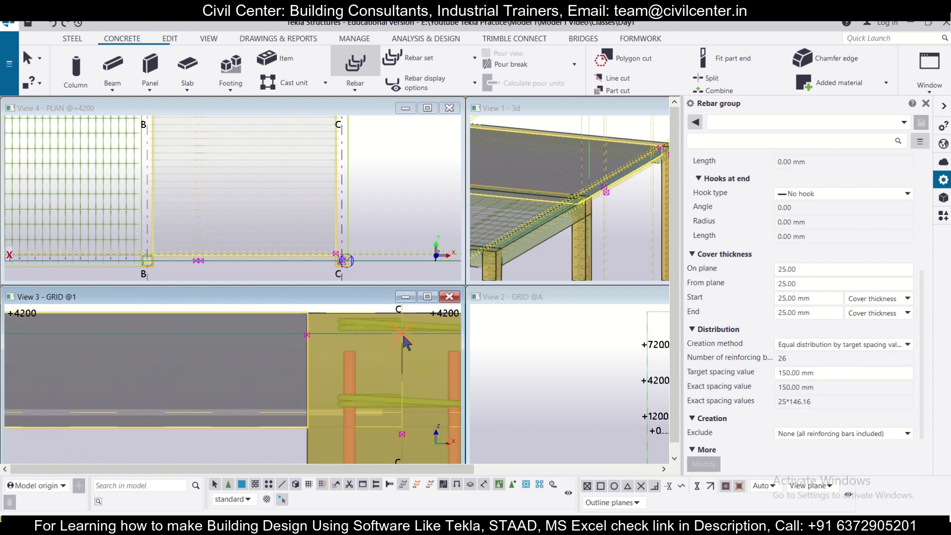
scroll(271, 360, down, 2)
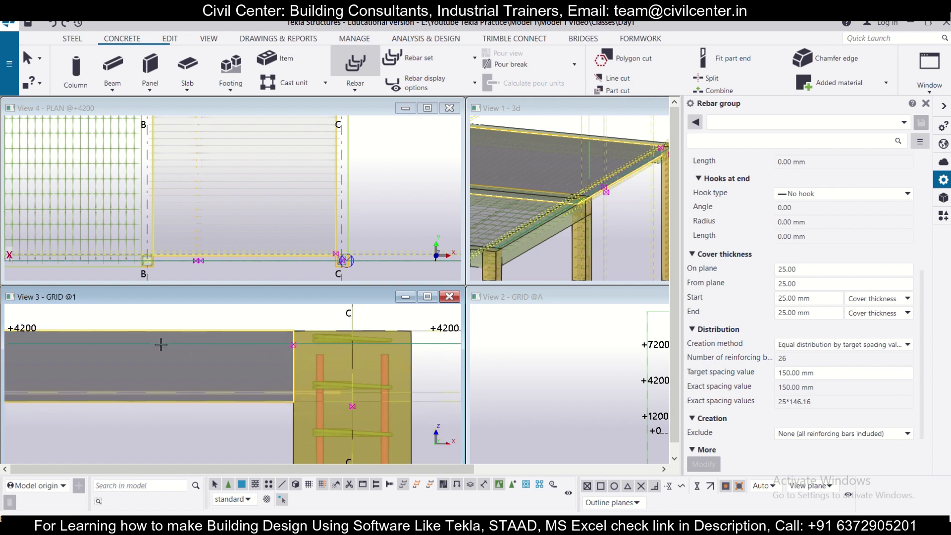
scroll(161, 344, down, 2)
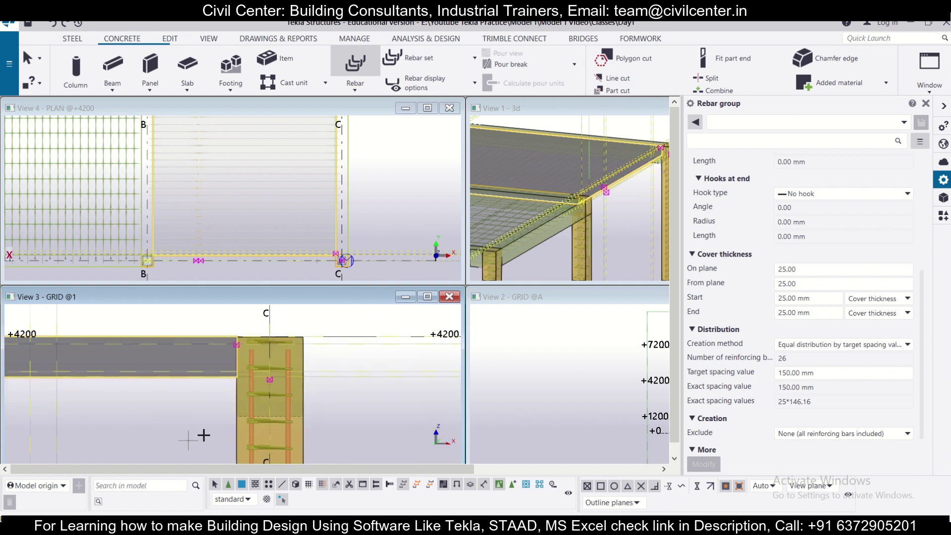
scroll(267, 316, up, 5)
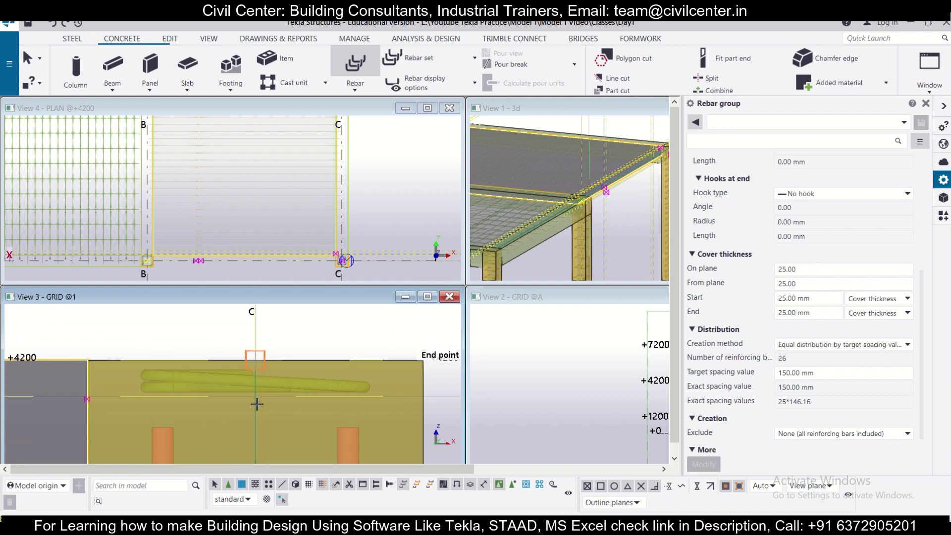
scroll(257, 404, up, 2)
click(255, 395)
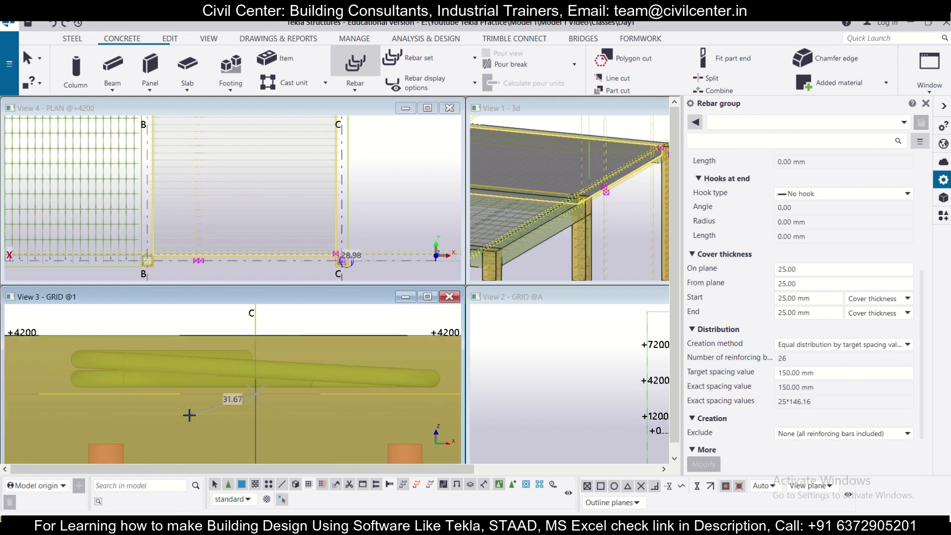
Run the bar 800 mm along the top cover line from grid C and crank it about 144 mm down to the bottom bar line
scroll(187, 411, down, 4)
middle_drag(161, 406, 436, 354)
scroll(435, 354, down, 2)
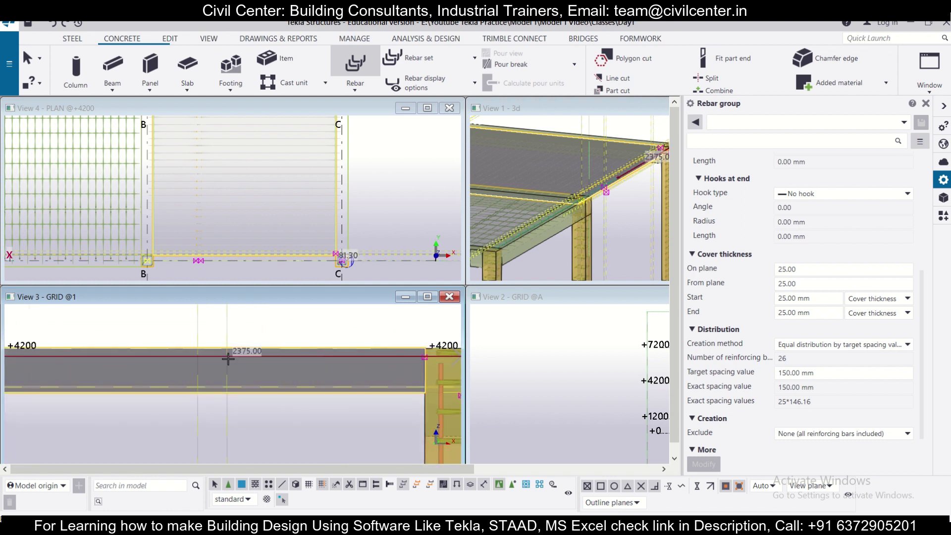
scroll(228, 358, up, 2)
click(230, 355)
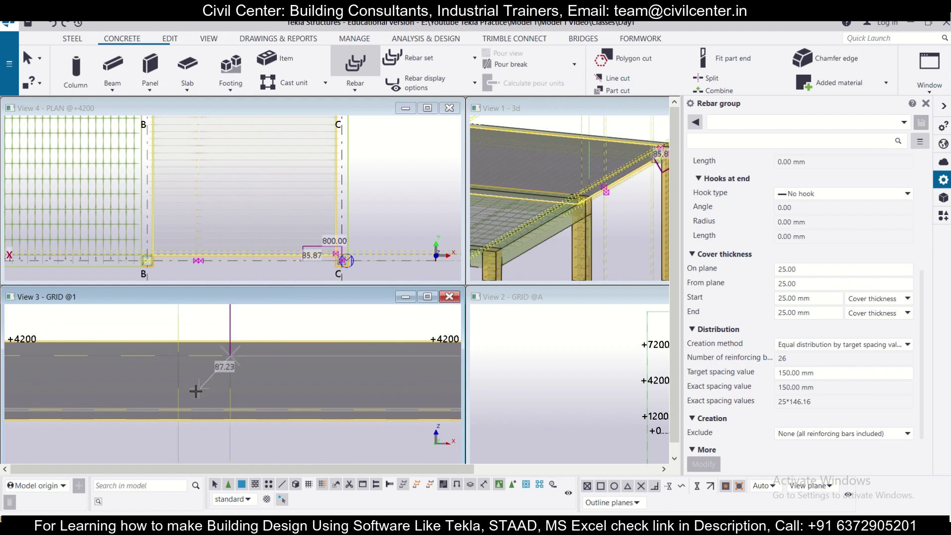
click(179, 410)
Extend the bar's bottom leg 3100 mm to grid B in GRID @1 and finish the bar shape
scroll(145, 398, down, 2)
middle_drag(10, 401, 218, 396)
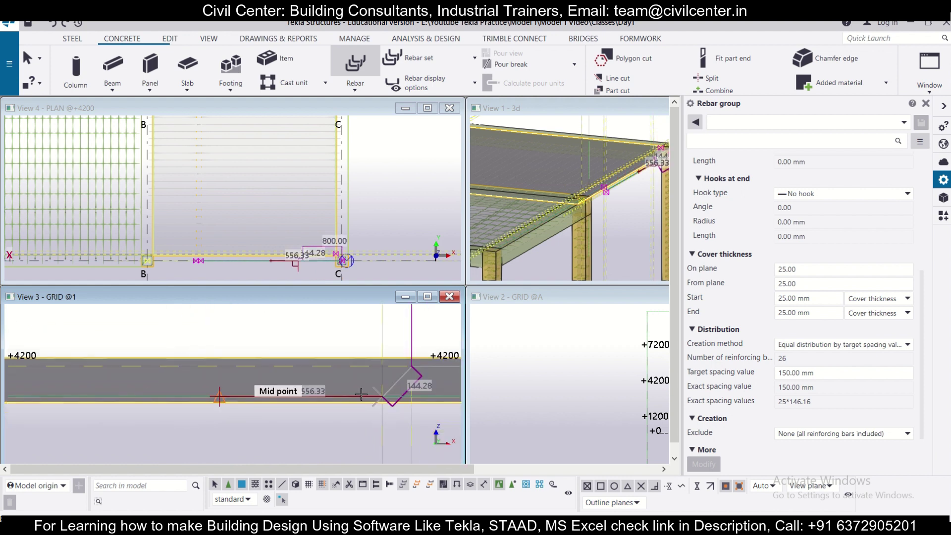
scroll(213, 386, down, 3)
middle_drag(149, 384, 414, 378)
scroll(138, 391, up, 2)
middle_drag(137, 391, 392, 382)
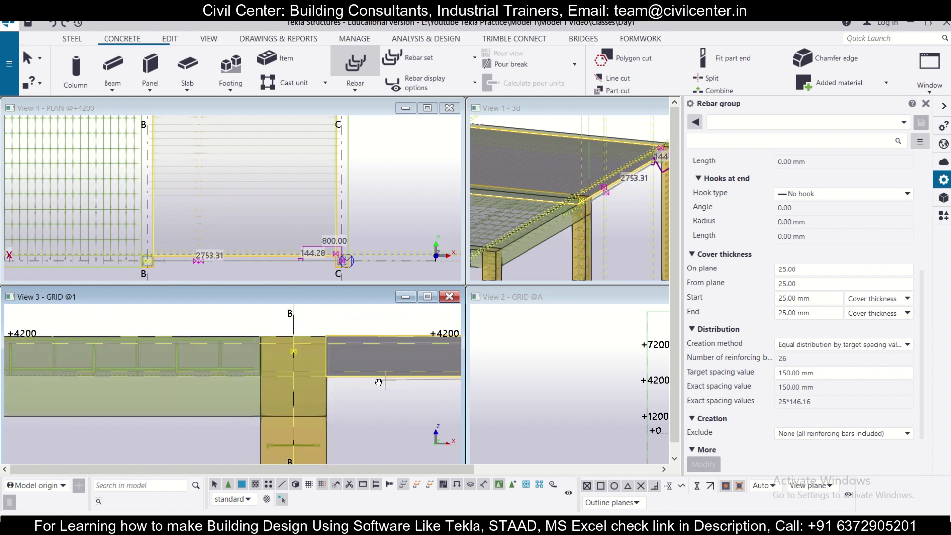
scroll(298, 371, up, 2)
click(294, 372)
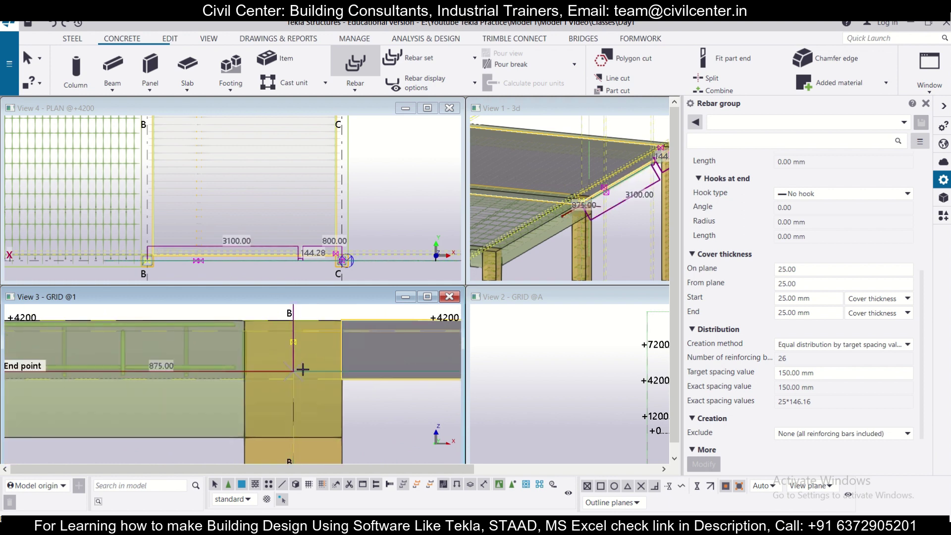
middle_click(382, 422)
Set the group's distribution start in the plan where the slab edge near grid C crosses the construction line near grid 1
scroll(392, 377, down, 2)
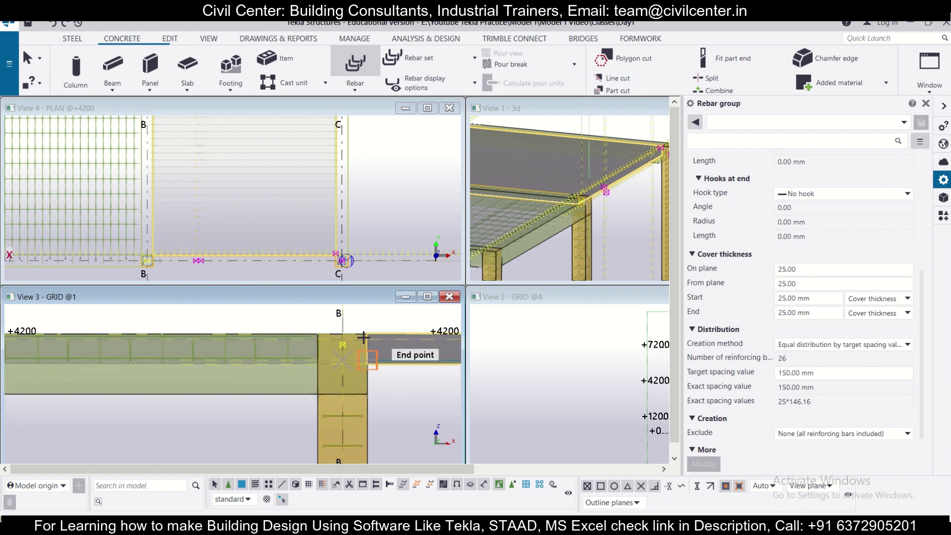
scroll(397, 194, down, 2)
scroll(377, 176, up, 4)
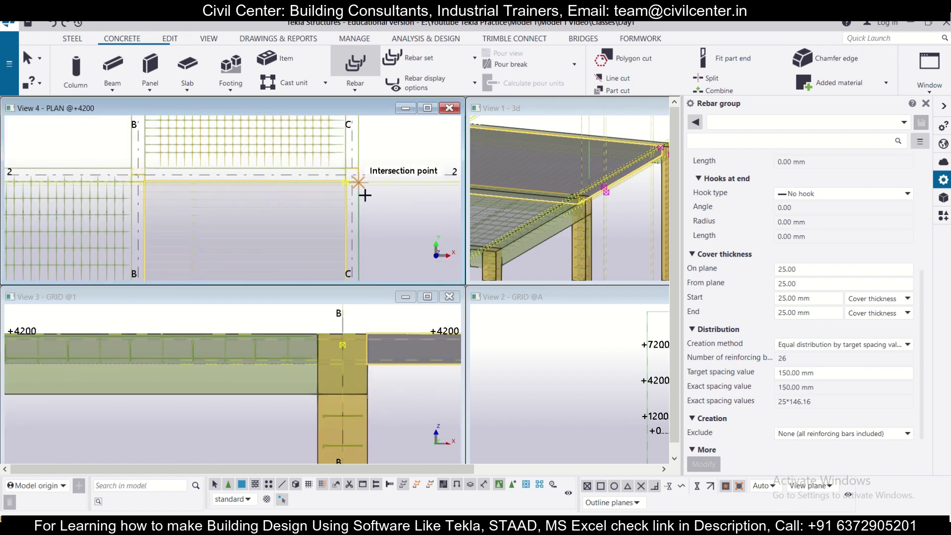
middle_drag(374, 231, 383, 151)
scroll(379, 238, up, 5)
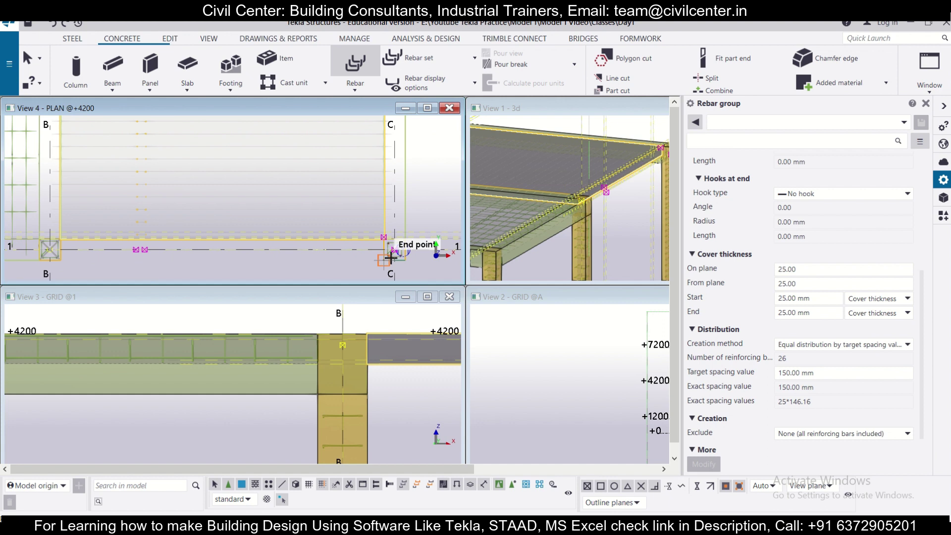
scroll(378, 226, up, 3)
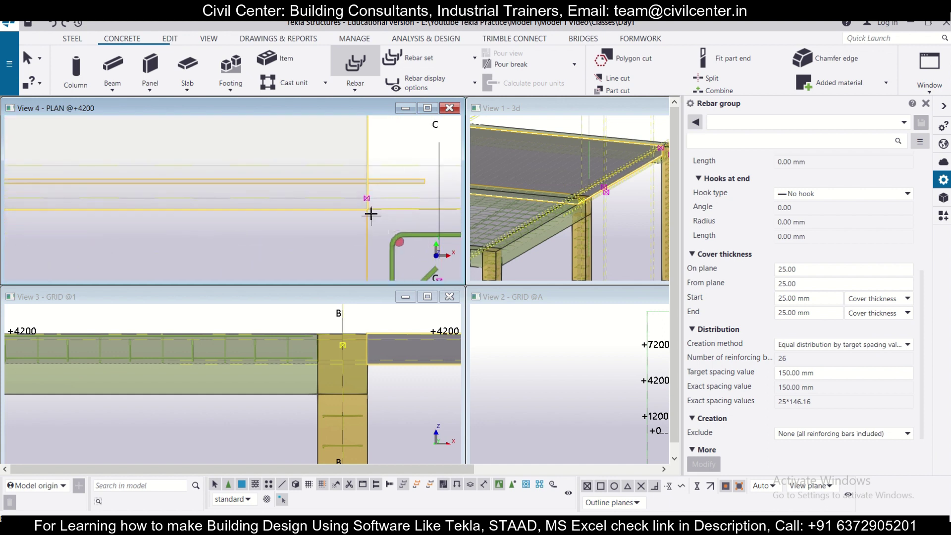
click(369, 166)
Set the distribution end on the slab edge near grids C and 2 to create the rebar group
scroll(388, 143, down, 2)
middle_drag(394, 138, 352, 258)
scroll(378, 188, down, 2)
scroll(362, 184, down, 2)
middle_drag(346, 164, 368, 243)
scroll(382, 207, up, 2)
scroll(388, 265, up, 2)
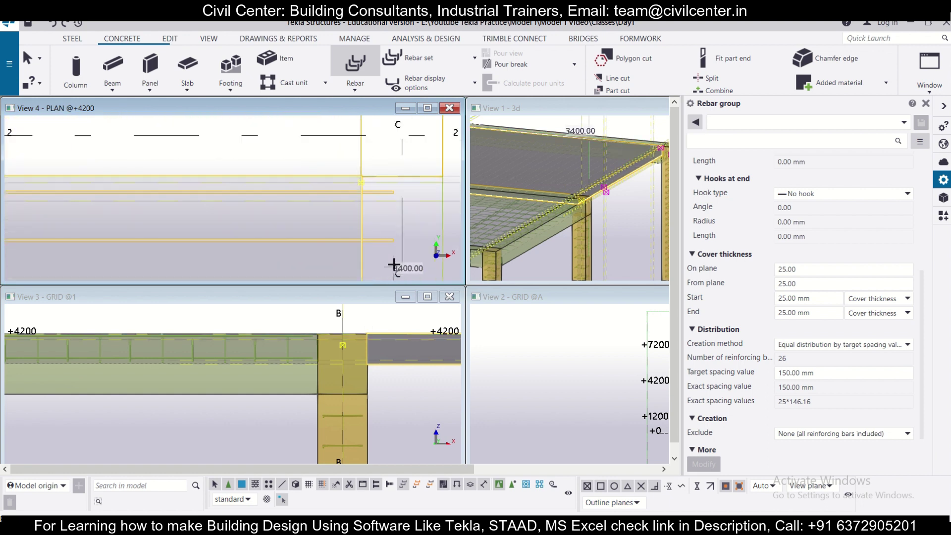
scroll(371, 246, up, 2)
click(359, 183)
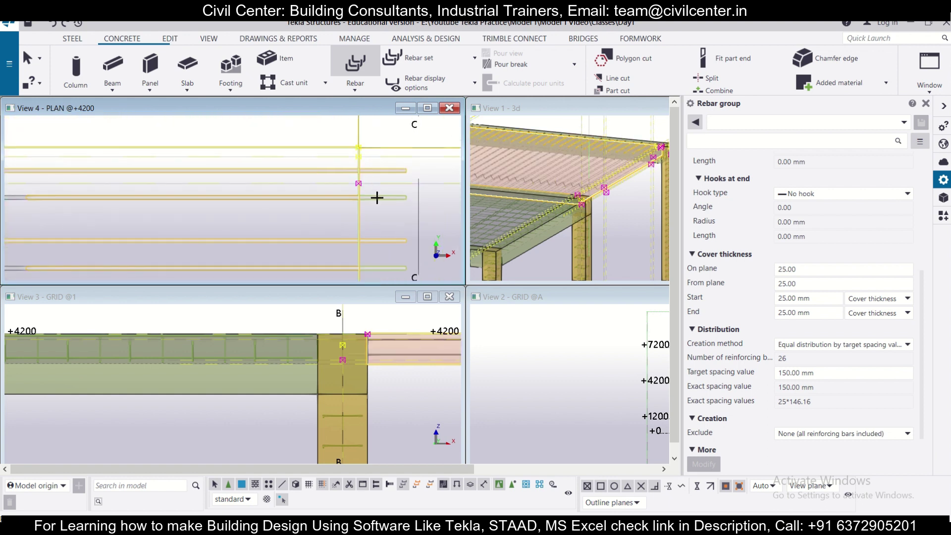
Examine how the bars of the two cranked groups alternate in the plan near grids 2 and C
scroll(384, 235, down, 2)
scroll(389, 237, down, 2)
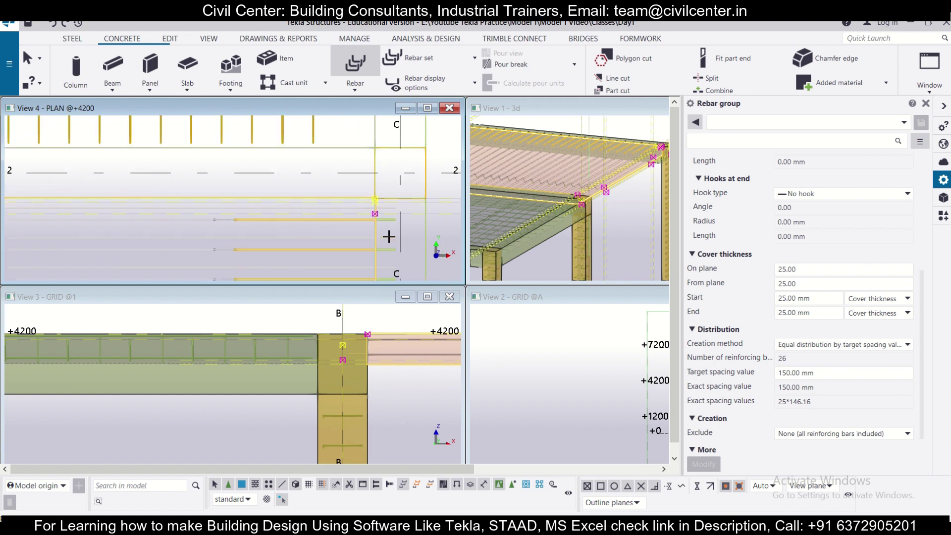
scroll(356, 177, up, 3)
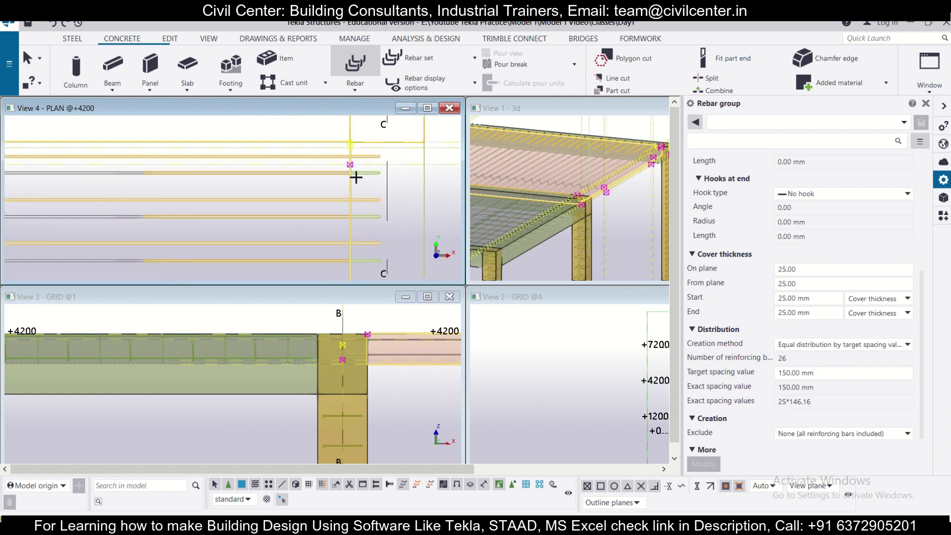
scroll(366, 179, up, 3)
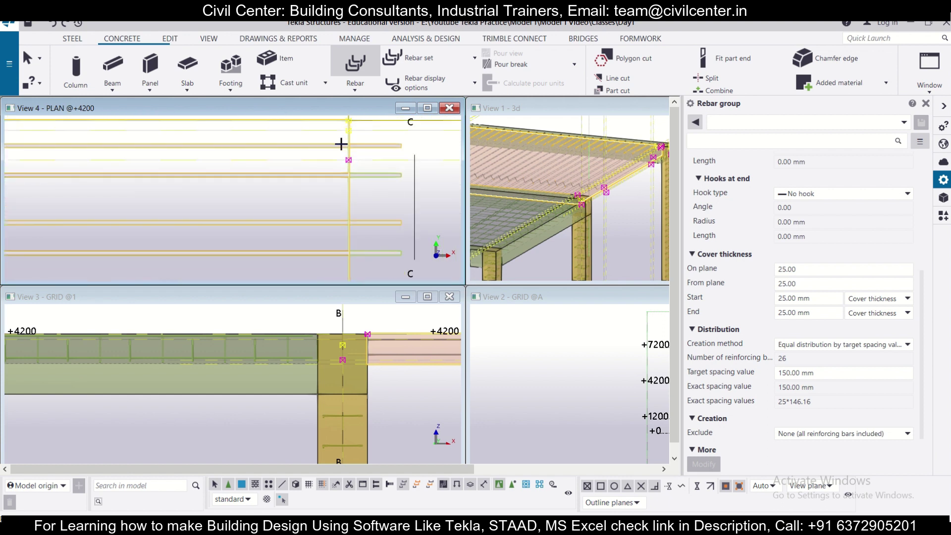
scroll(338, 175, down, 2)
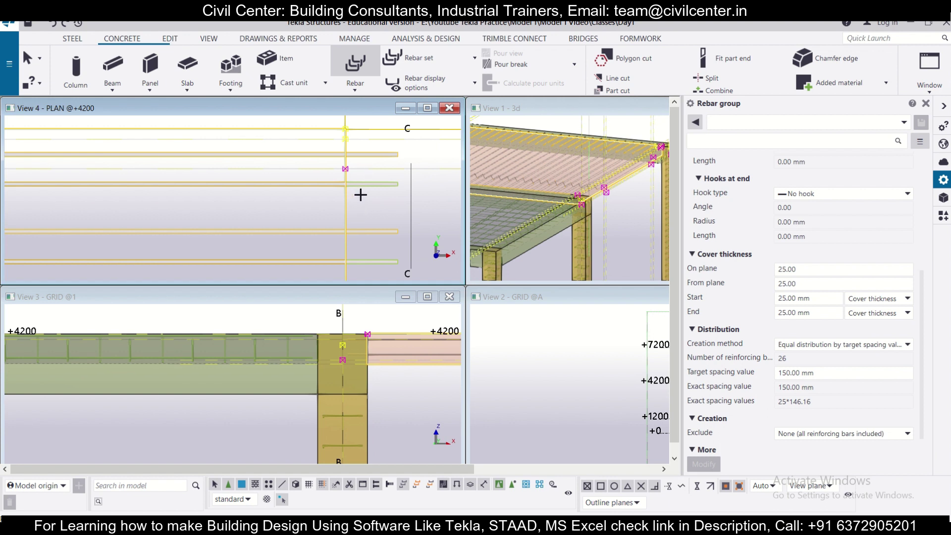
key(Escape)
scroll(299, 214, down, 2)
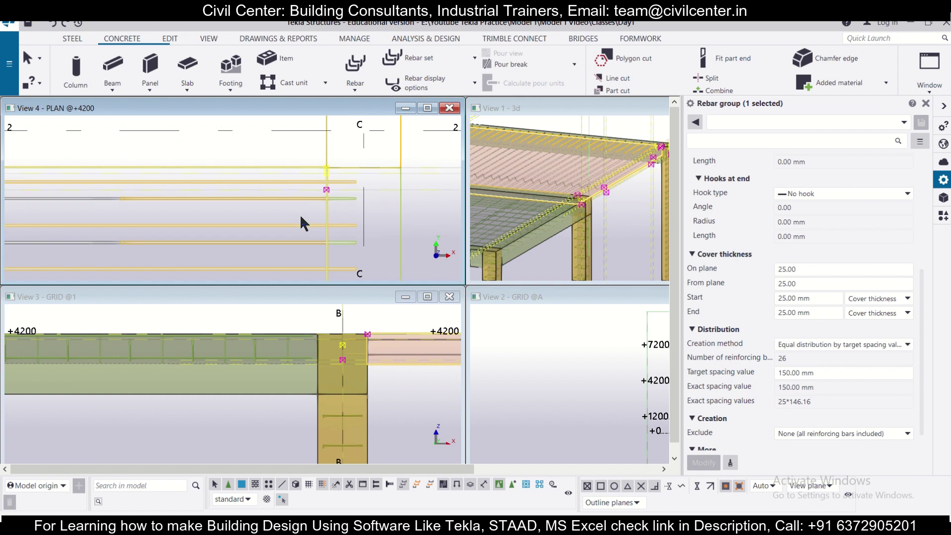
middle_drag(274, 210, 290, 213)
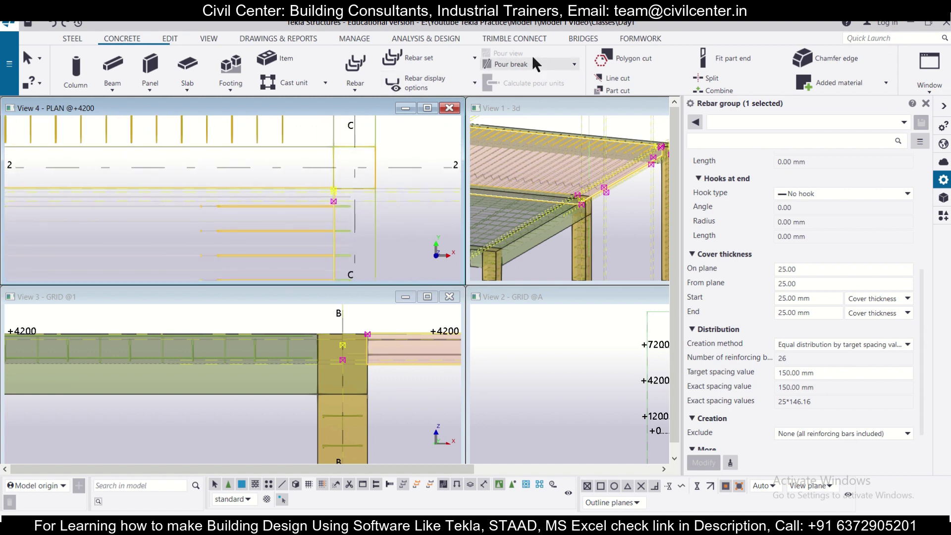
Start a construction line in the plan at the grid B end of the cranked bar nearest grid 2
click(169, 39)
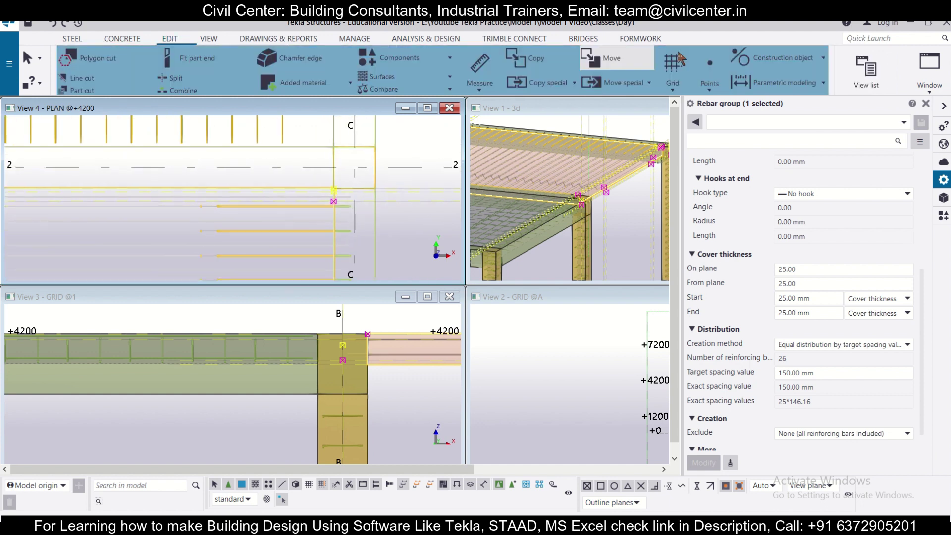
click(767, 59)
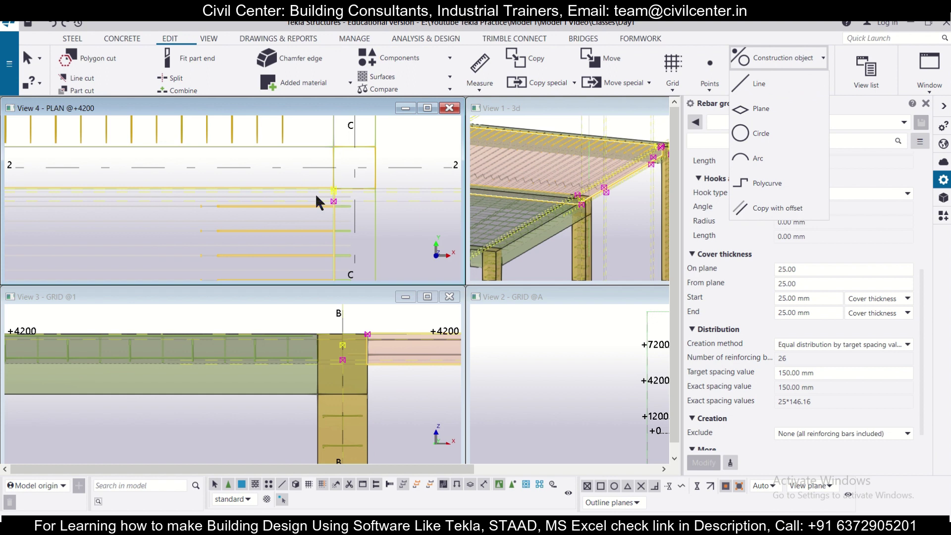
click(749, 83)
scroll(347, 203, up, 2)
scroll(332, 205, up, 2)
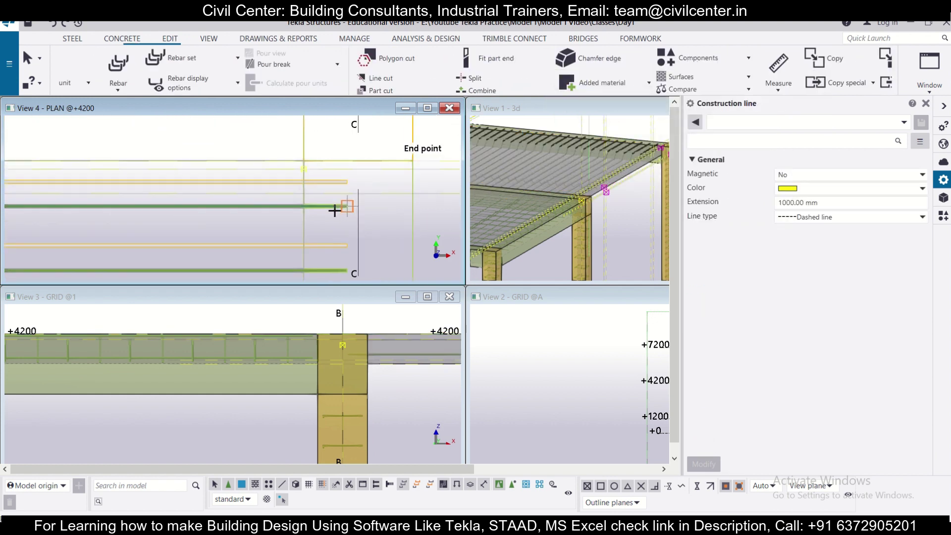
click(347, 208)
scroll(349, 211, down, 4)
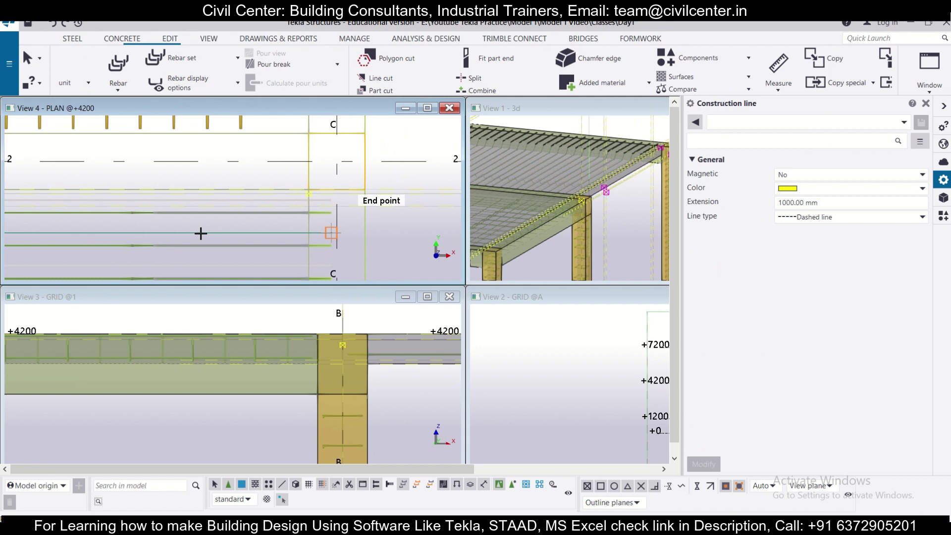
scroll(129, 225, up, 5)
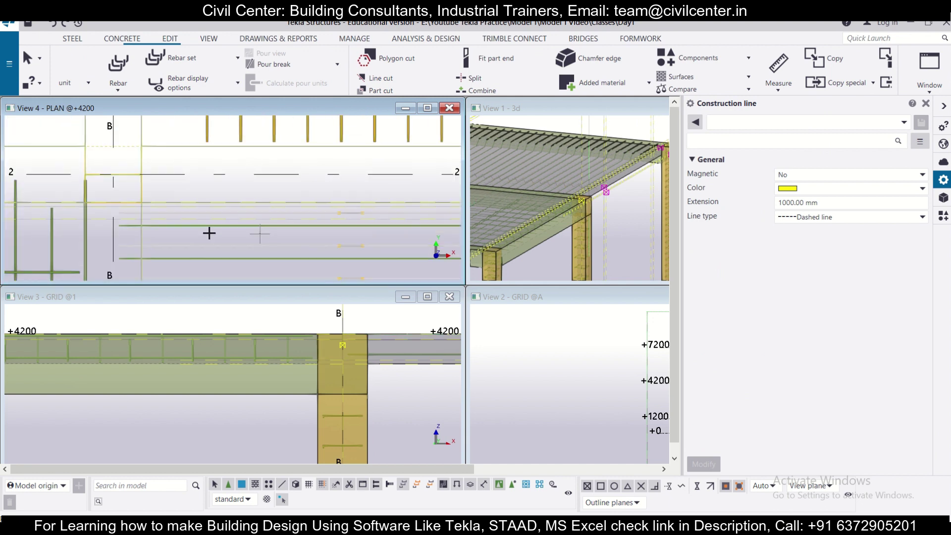
scroll(130, 229, up, 1)
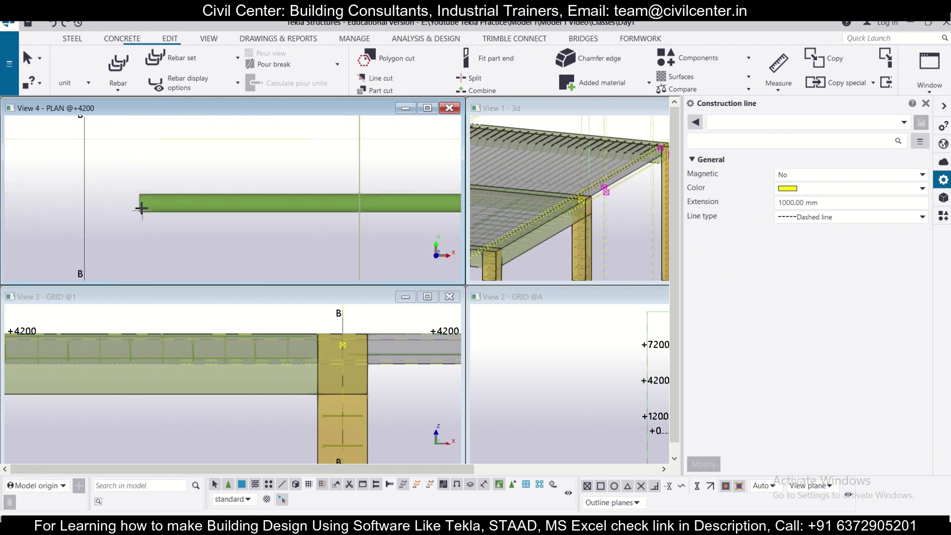
click(146, 203)
scroll(149, 205, down, 5)
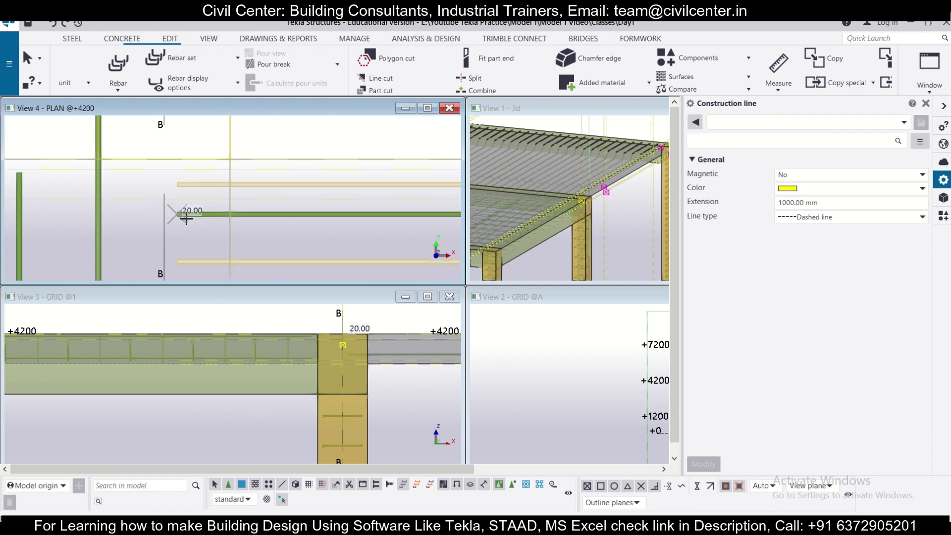
middle_drag(368, 233, 212, 208)
scroll(272, 204, down, 5)
middle_drag(405, 184, 313, 171)
scroll(394, 178, up, 1)
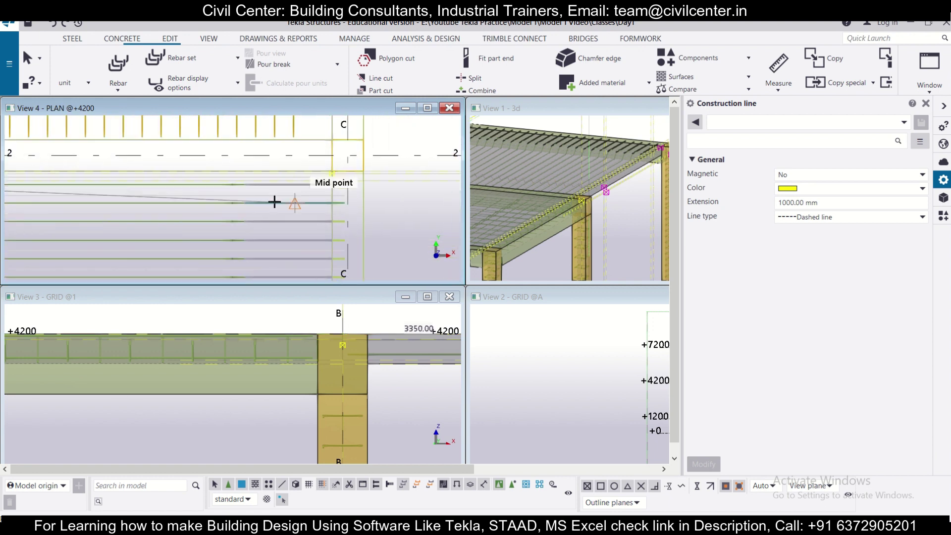
scroll(357, 178, up, 3)
scroll(387, 171, up, 3)
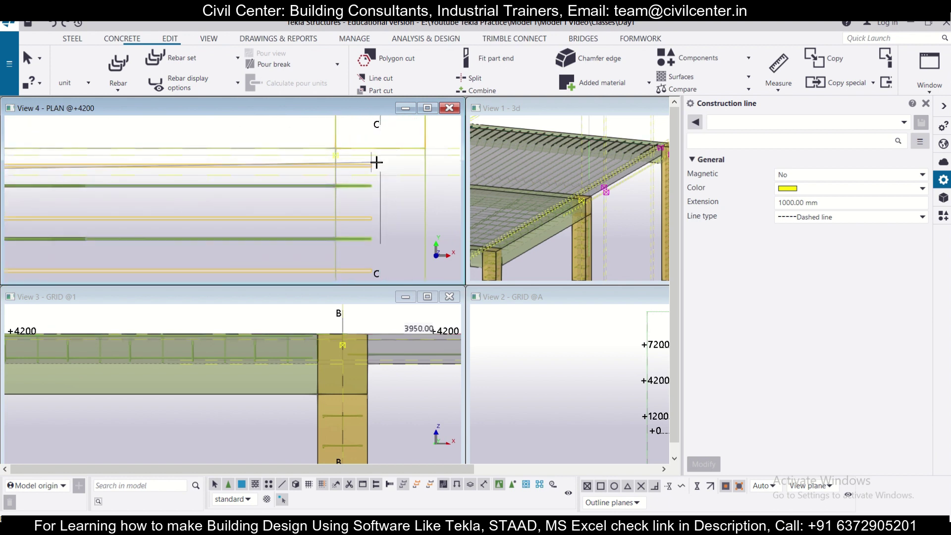
key(Escape)
Start a construction line in the plan at the grid C end of the cranked bar nearest grid 2
click(368, 161)
scroll(426, 156, up, 2)
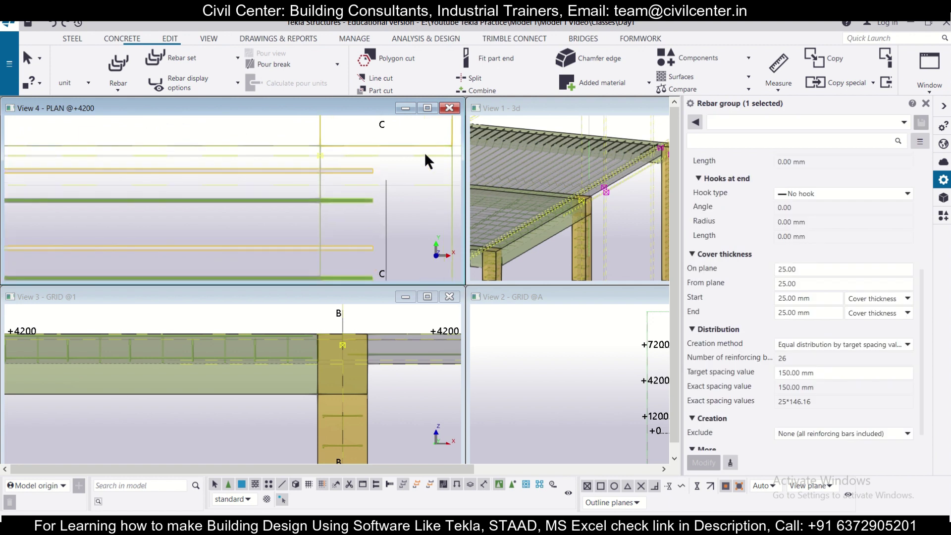
click(169, 39)
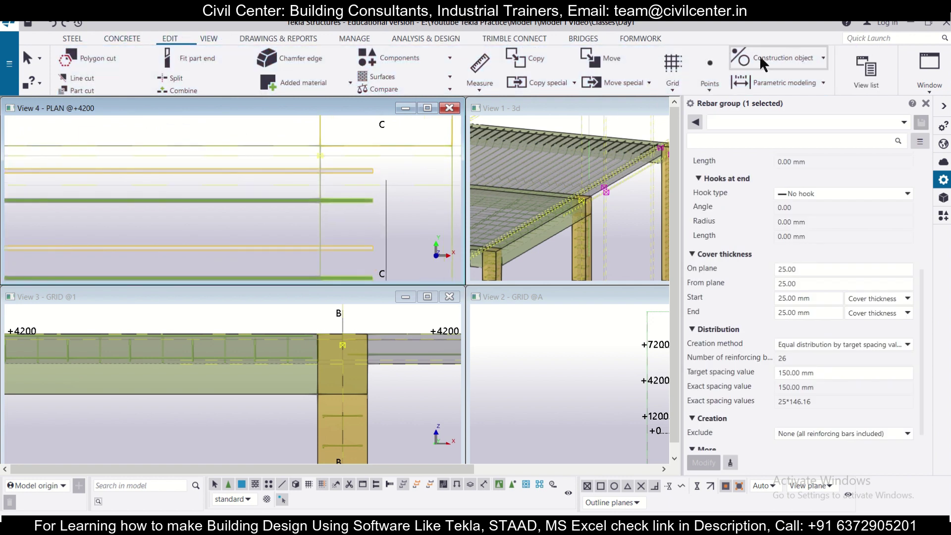
click(760, 55)
scroll(374, 156, up, 2)
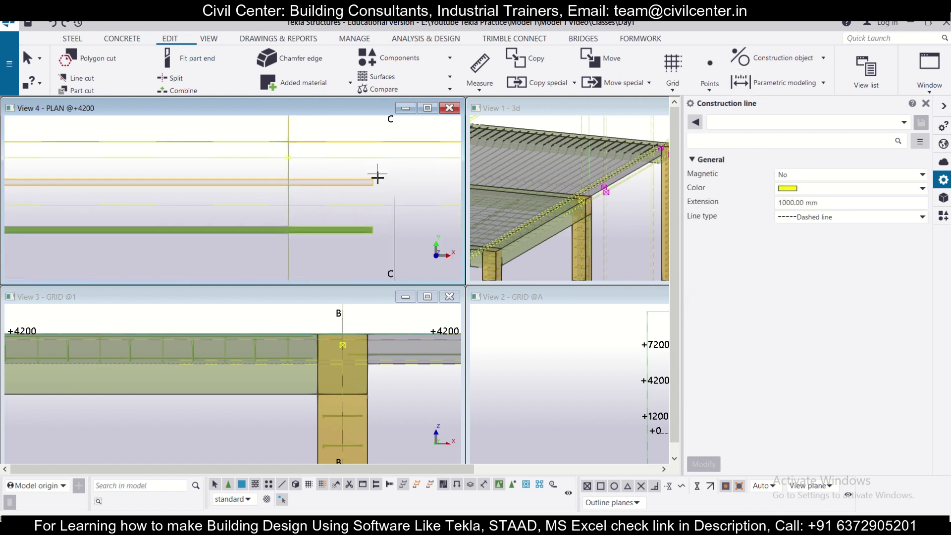
scroll(375, 179, up, 3)
scroll(374, 182, up, 2)
scroll(303, 192, down, 1)
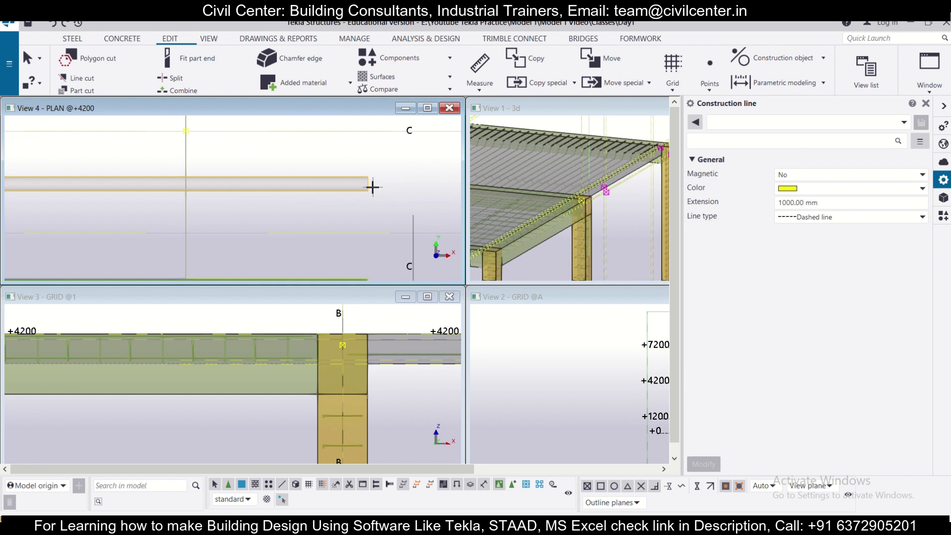
click(369, 185)
scroll(277, 227, down, 4)
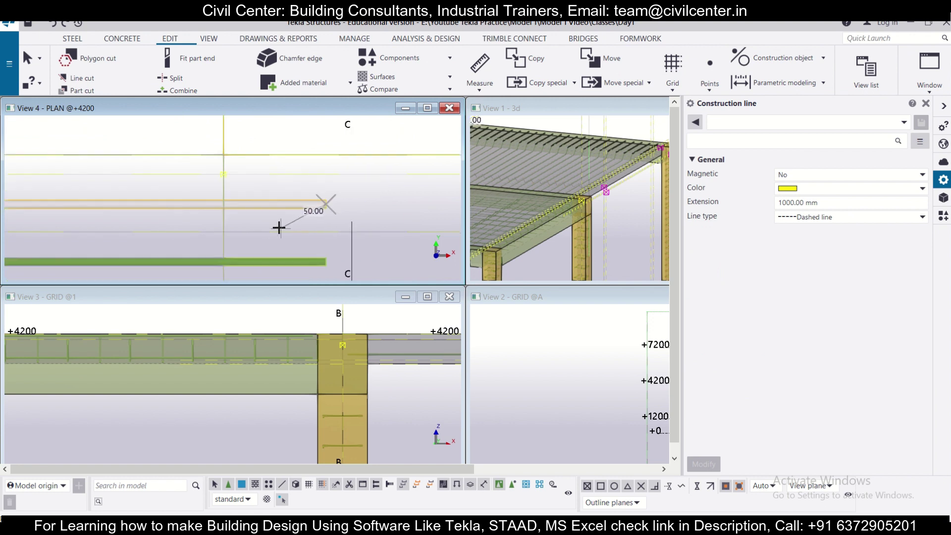
End the construction line beyond the grid B end of that bar, keeping it along the bar's axis
middle_drag(101, 207, 373, 201)
scroll(374, 201, down, 2)
middle_drag(193, 221, 446, 215)
middle_drag(183, 193, 433, 208)
middle_drag(89, 202, 395, 195)
scroll(178, 212, up, 3)
scroll(266, 197, up, 2)
click(255, 196)
key(Escape)
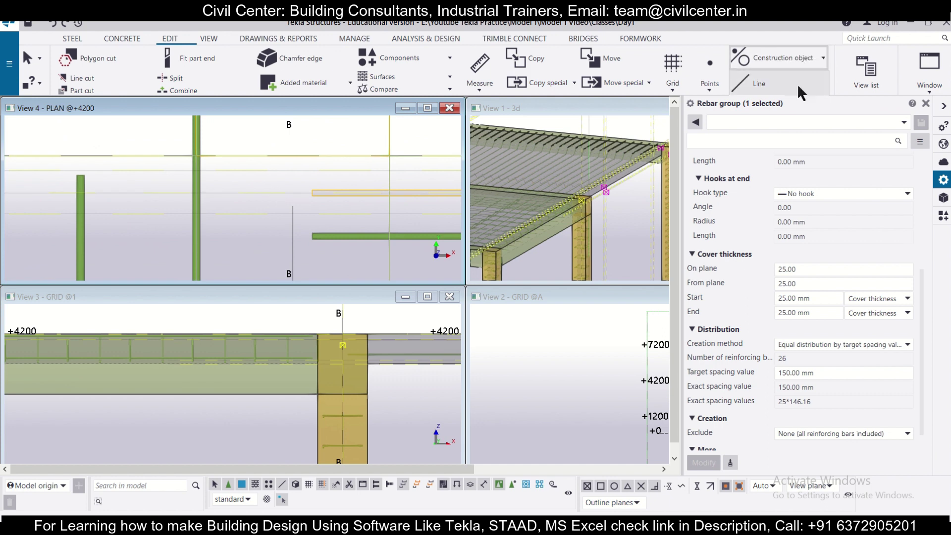
Copy the construction line along the bar nearest grid 2 with a 75 mm offset toward grid 1
click(798, 84)
click(813, 60)
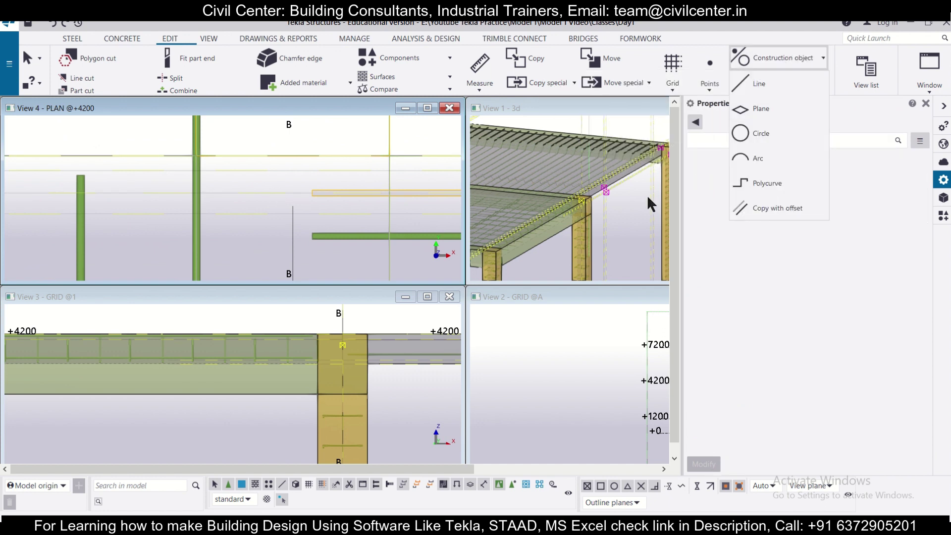
click(355, 142)
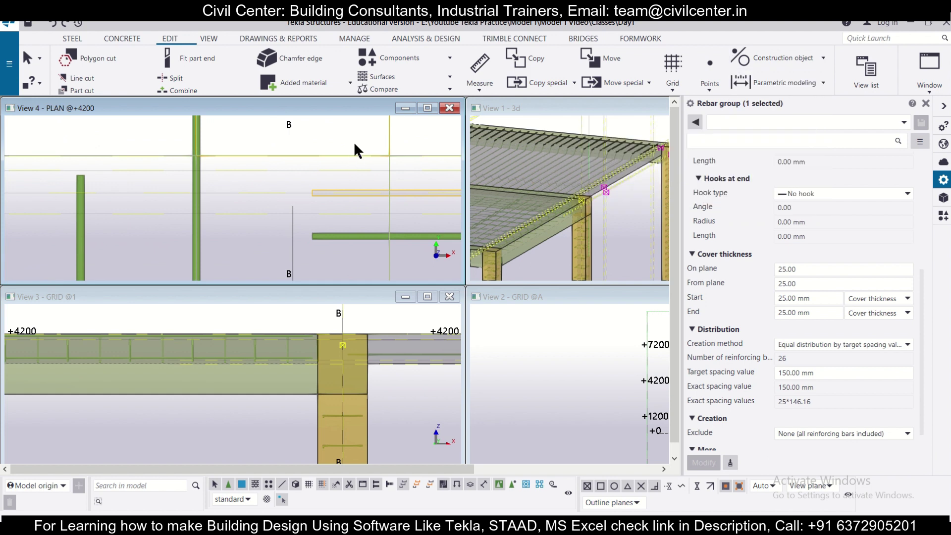
click(354, 142)
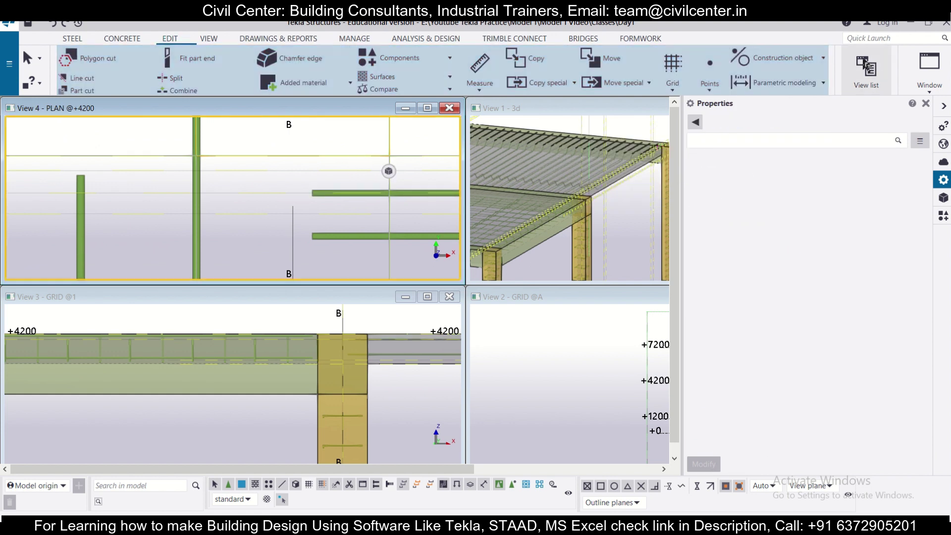
click(822, 58)
click(784, 215)
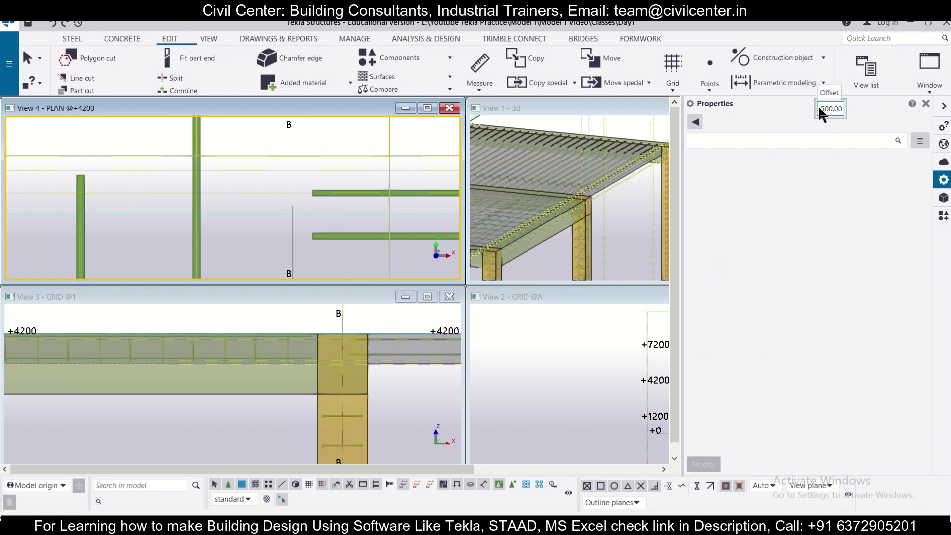
drag(820, 108, 870, 106)
key(BackSpace)
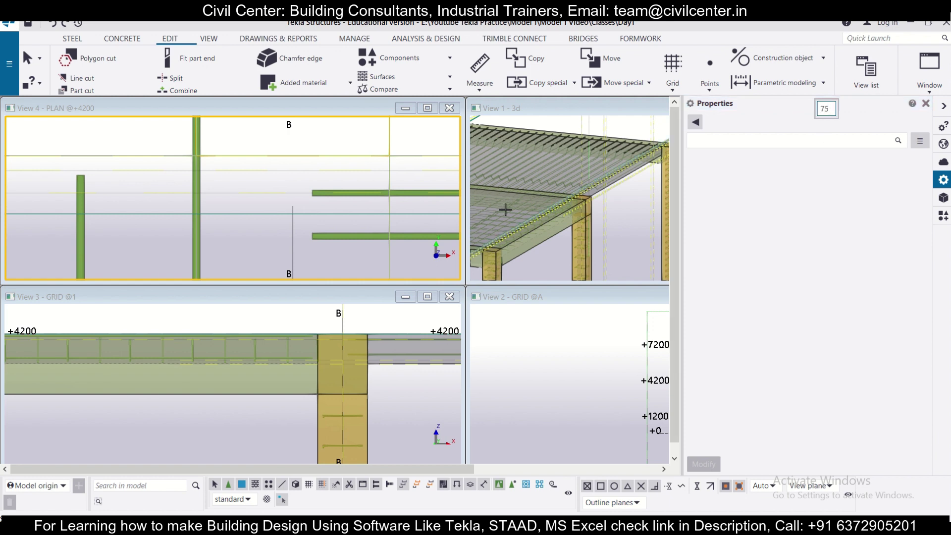
click(281, 192)
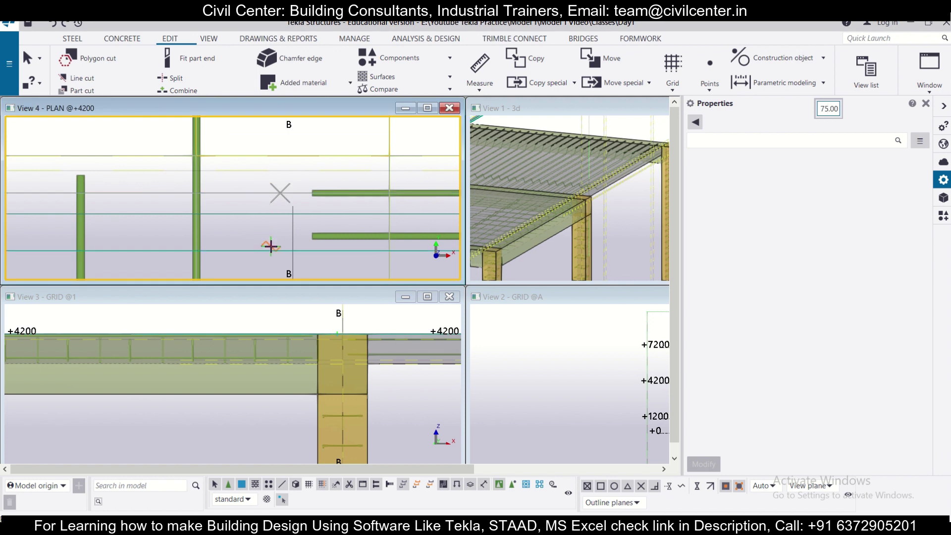
click(270, 246)
scroll(257, 229, down, 1)
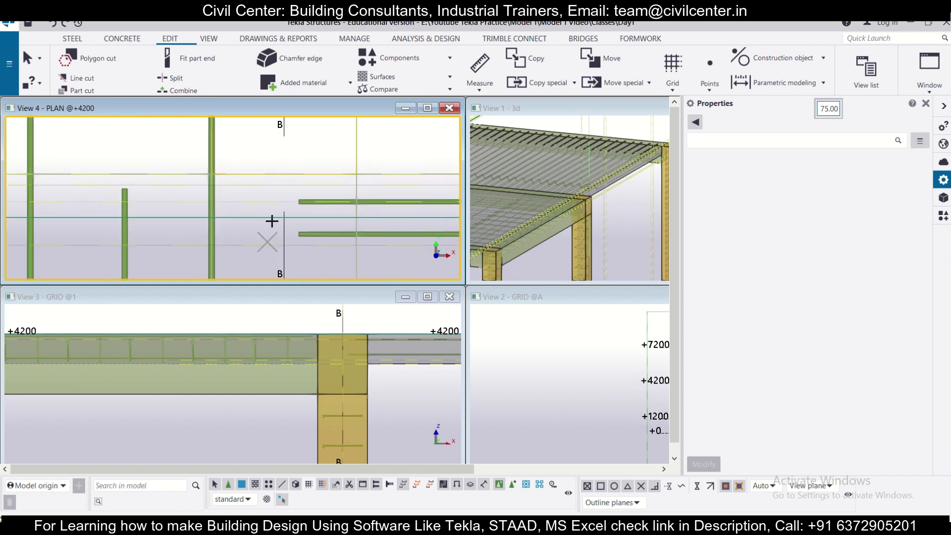
key(Escape)
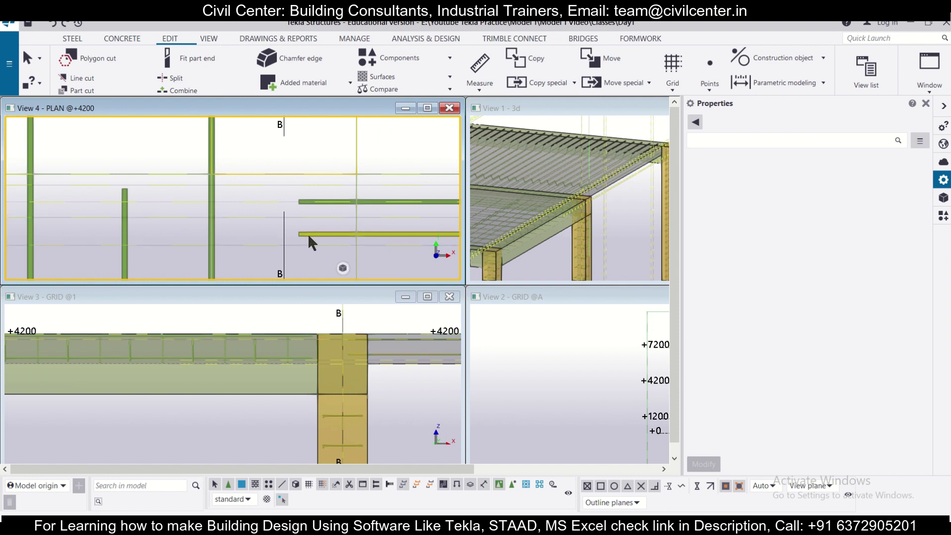
Move the second cranked rebar group in the plan from its grid B bar end straight to the offset construction line near grid 2
click(309, 236)
scroll(304, 236, down, 2)
scroll(304, 236, up, 3)
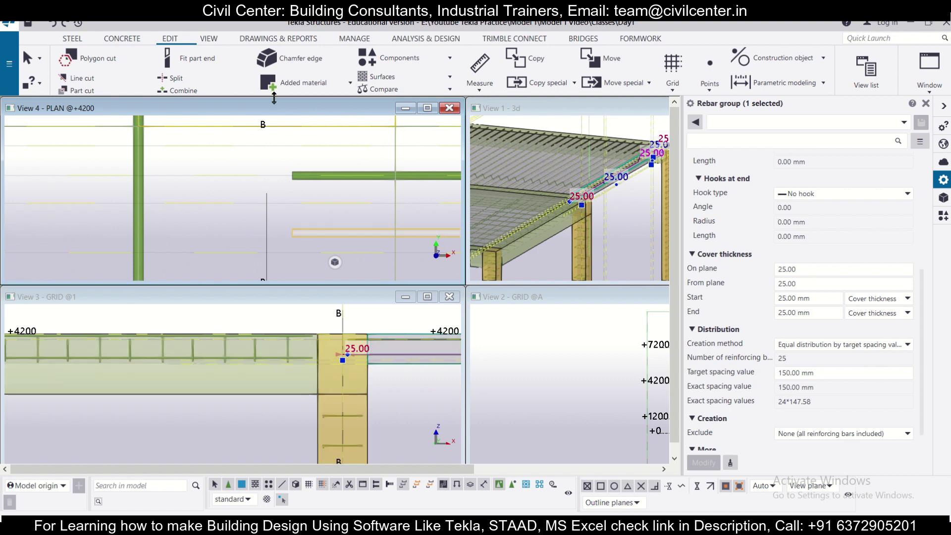
scroll(242, 153, down, 3)
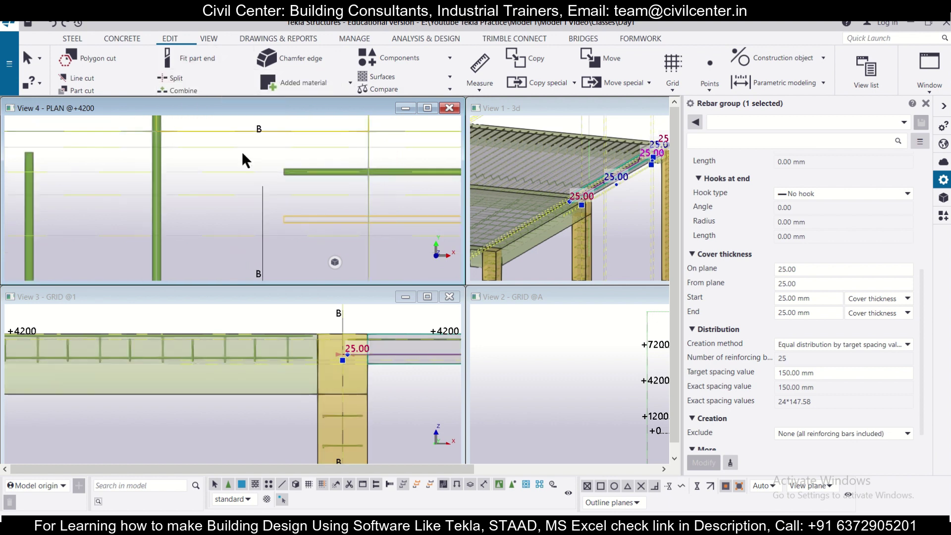
scroll(264, 176, up, 3)
scroll(263, 177, up, 1)
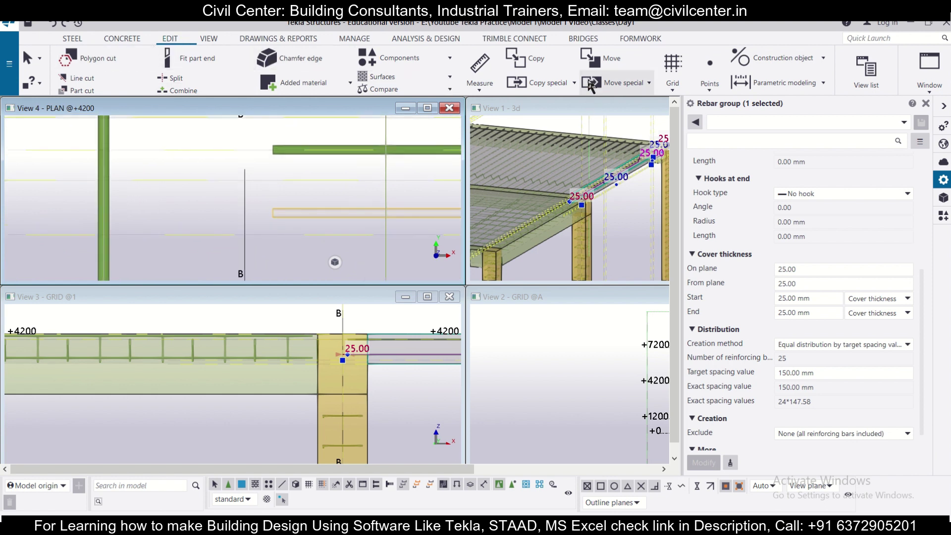
click(601, 61)
scroll(262, 238, up, 1)
scroll(262, 238, up, 1)
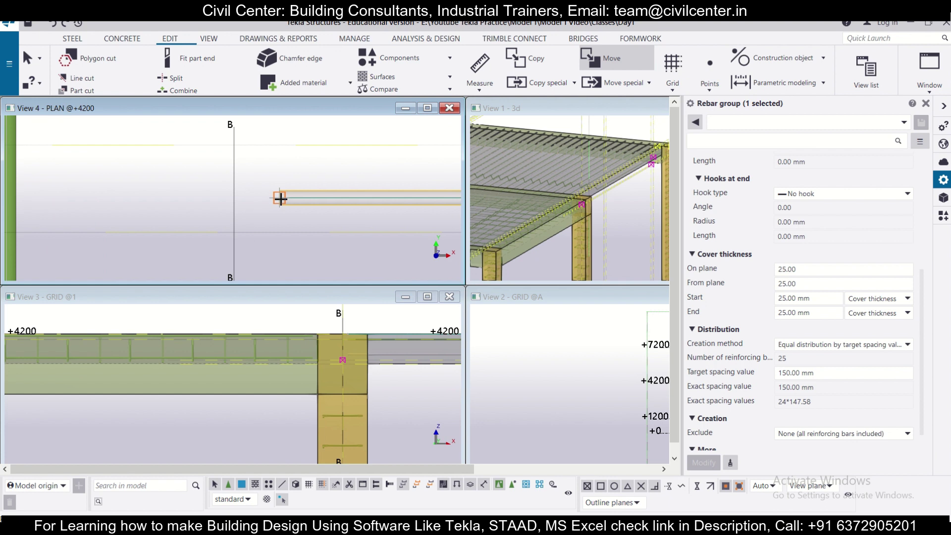
click(275, 230)
scroll(259, 210, down, 3)
middle_drag(285, 242, 272, 129)
scroll(266, 165, down, 3)
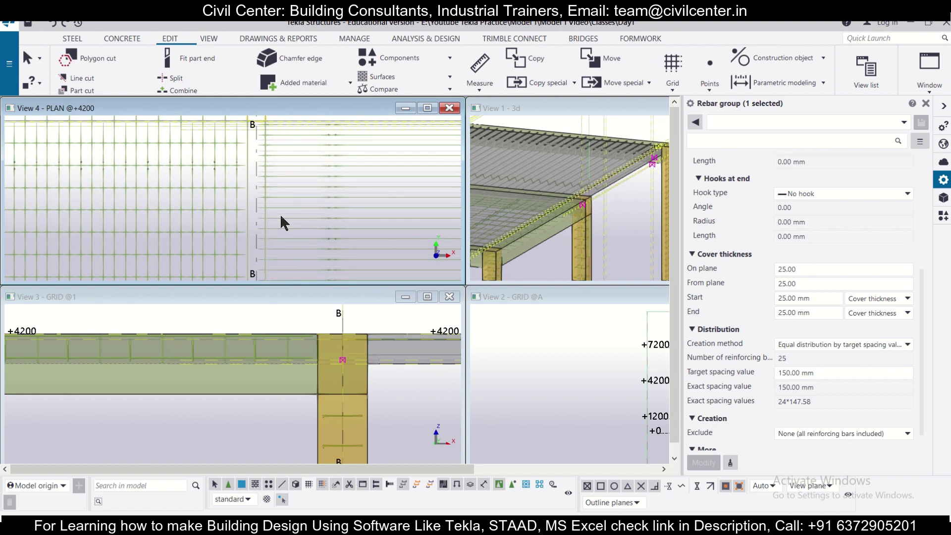
Draw a construction line along the first group's bar nearest grid 1, from its grid B end to just beyond grid C
scroll(280, 216, up, 3)
scroll(257, 259, up, 3)
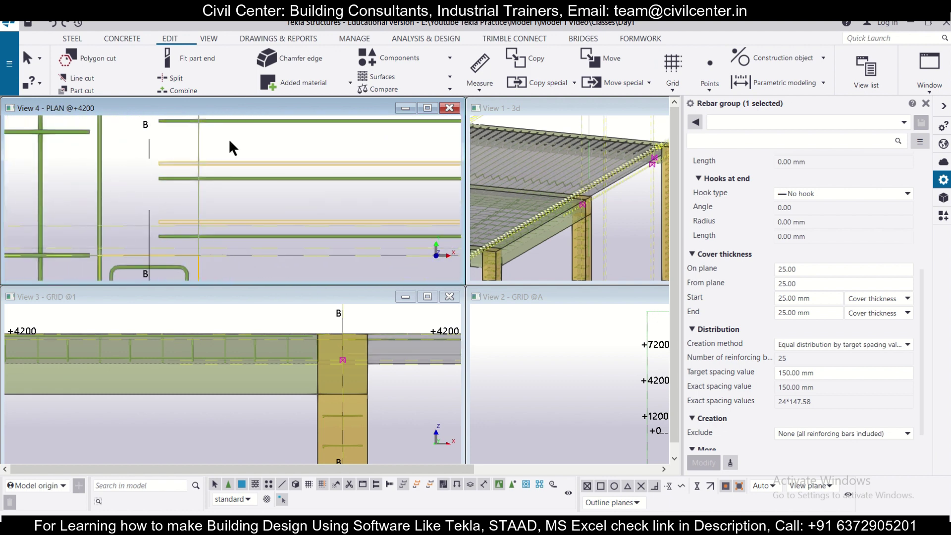
click(769, 60)
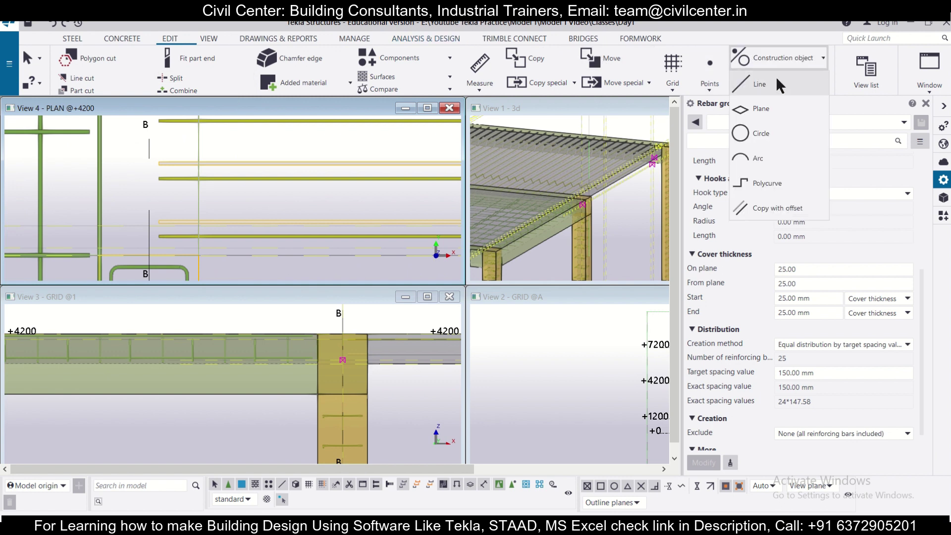
click(772, 83)
scroll(151, 237, up, 2)
click(165, 236)
scroll(223, 247, down, 3)
scroll(187, 248, up, 1)
click(222, 239)
scroll(222, 240, up, 2)
scroll(216, 250, down, 1)
scroll(217, 248, down, 5)
middle_drag(400, 257, 200, 216)
scroll(254, 213, up, 5)
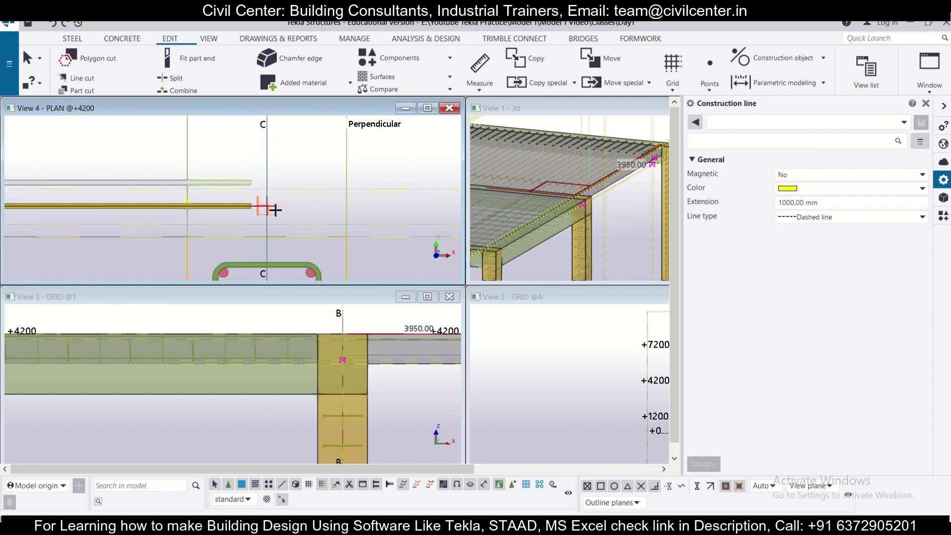
key(Escape)
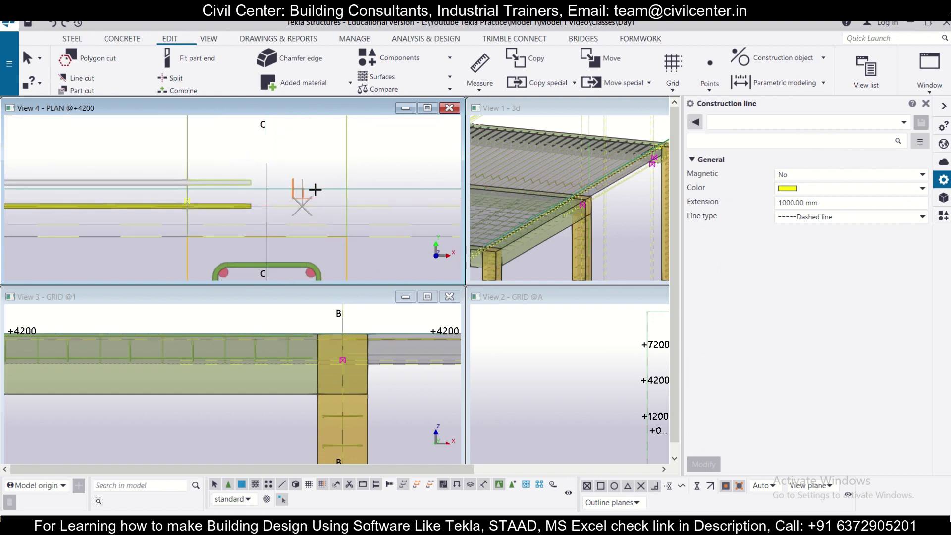
Copy the construction line along the bar nearest grid 1 with a 75 mm offset toward grid 2
click(809, 64)
click(786, 207)
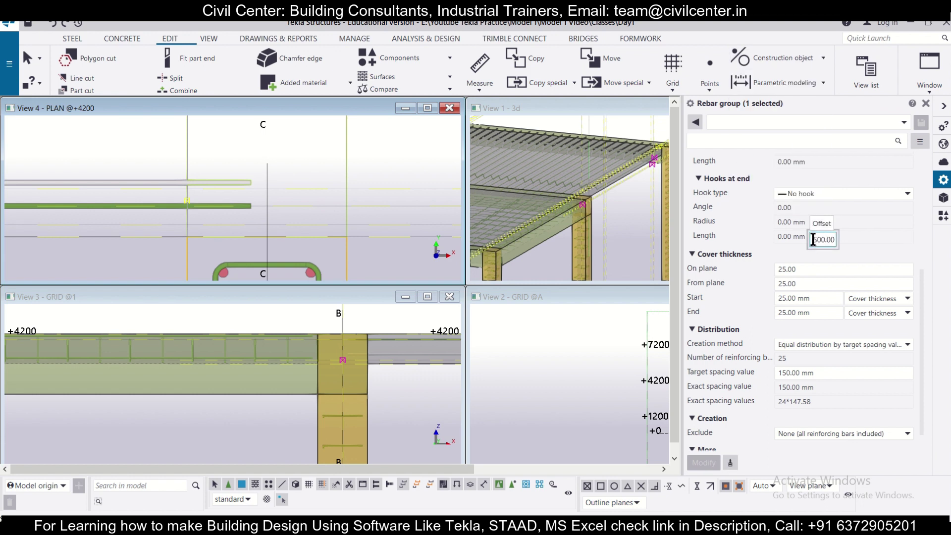
key(BackSpace)
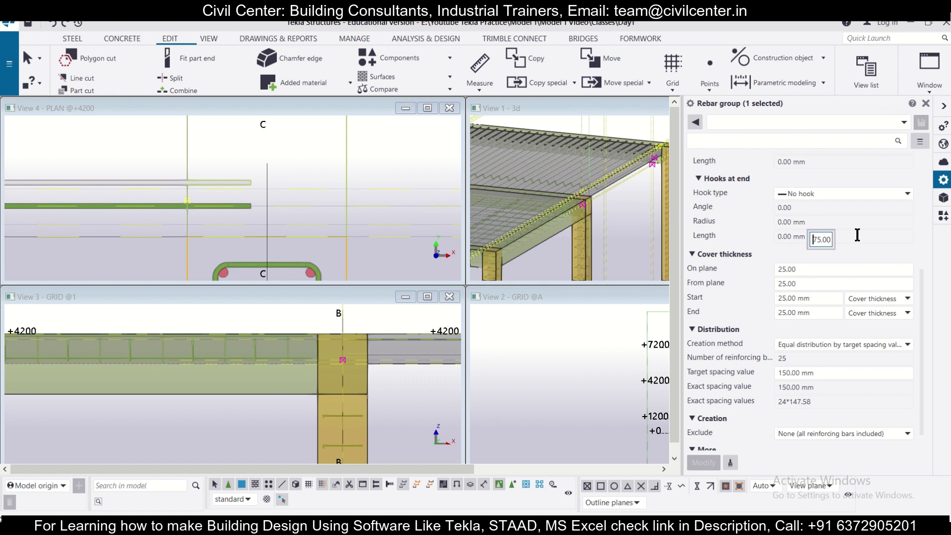
key(Return)
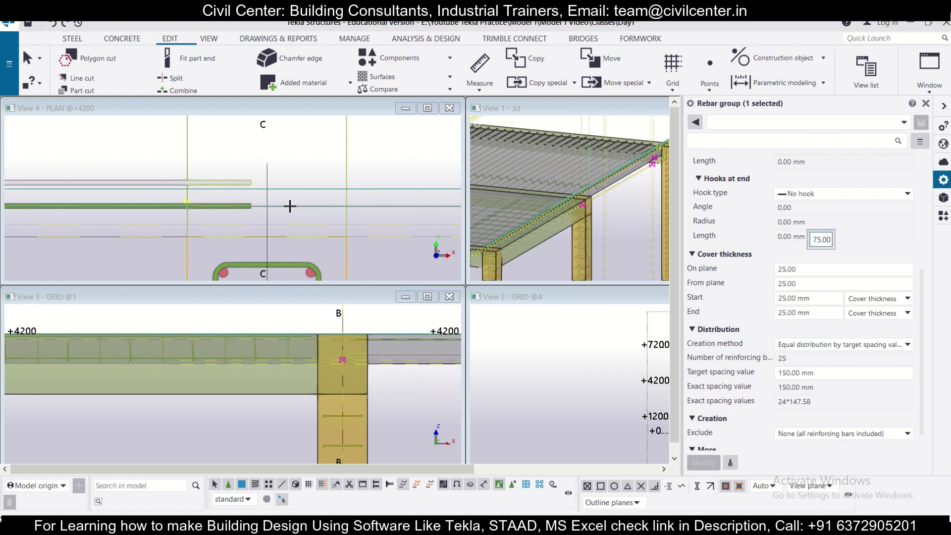
click(288, 205)
key(Escape)
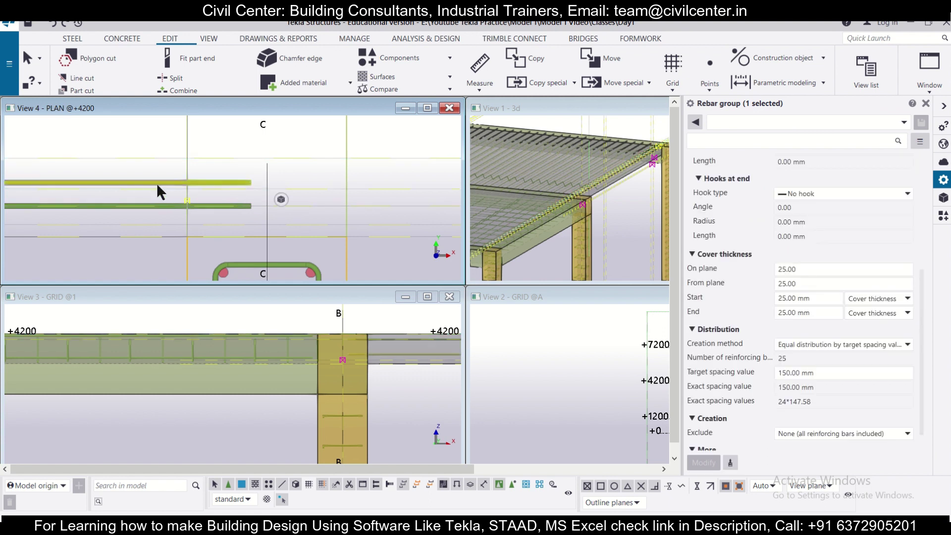
Move the second cranked rebar group in the plan from its grid C bar end straight to the offset construction line near grid 1
scroll(137, 168, up, 2)
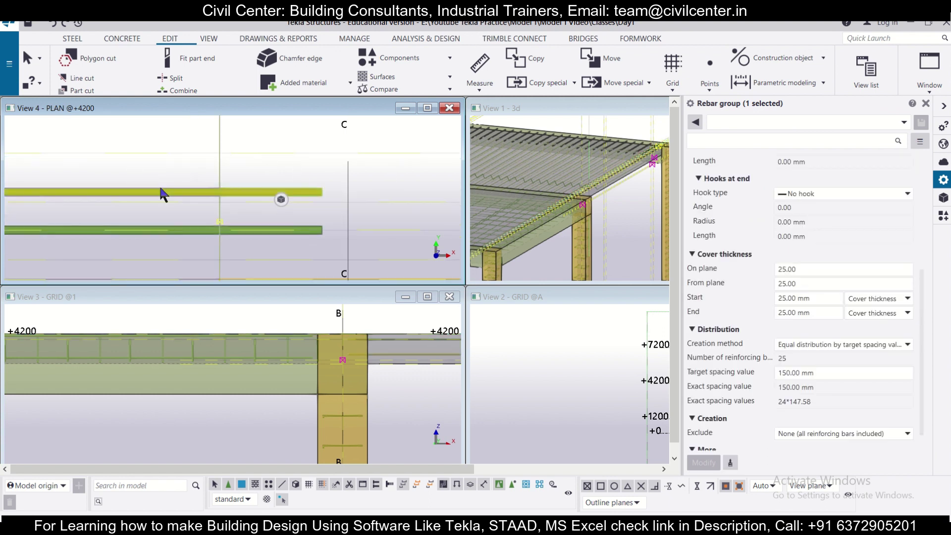
key(ctrl+m)
click(179, 169)
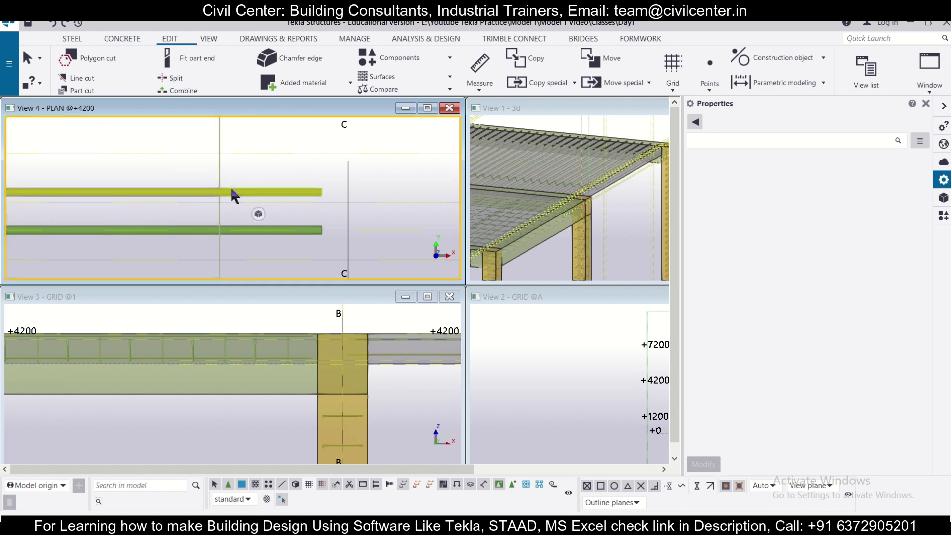
click(233, 192)
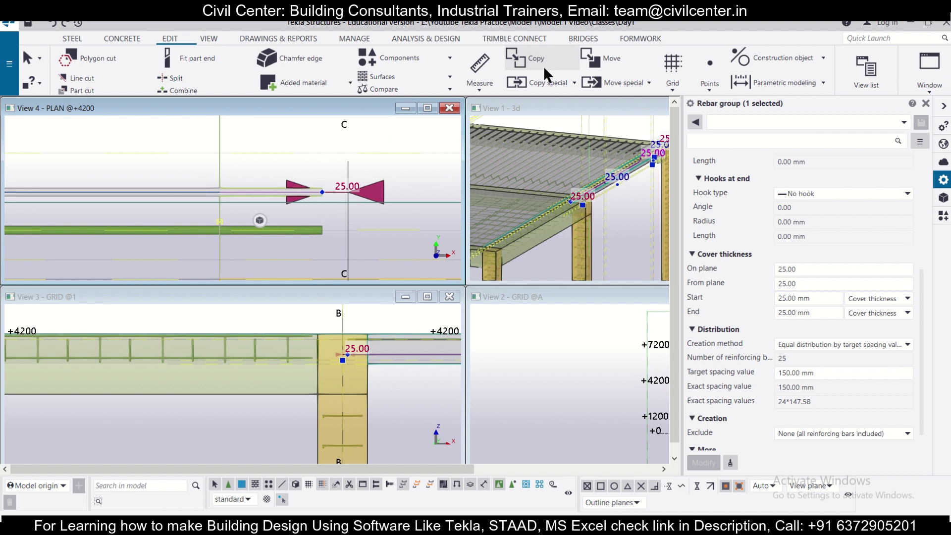
click(604, 57)
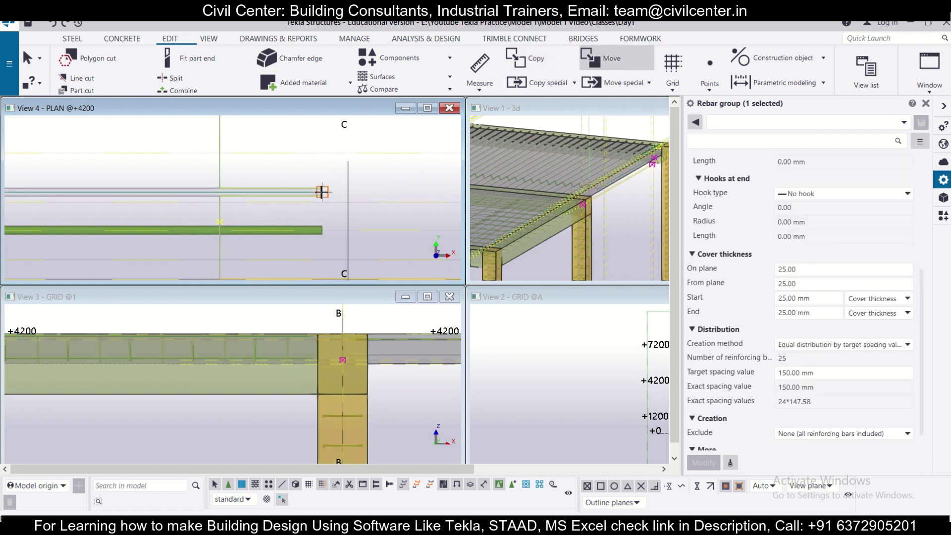
click(322, 153)
scroll(322, 185, down, 7)
scroll(317, 198, down, 5)
middle_drag(263, 127, 268, 166)
scroll(250, 152, up, 3)
scroll(250, 153, down, 4)
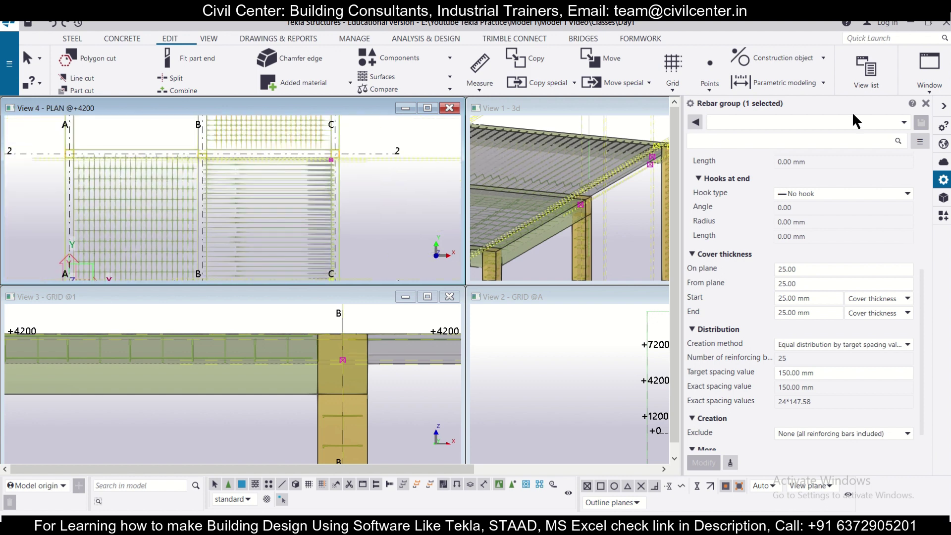
Close the rebar properties and the GRID @A and GRID @1 views, leaving the plan and 3D views tiled vertically
click(926, 103)
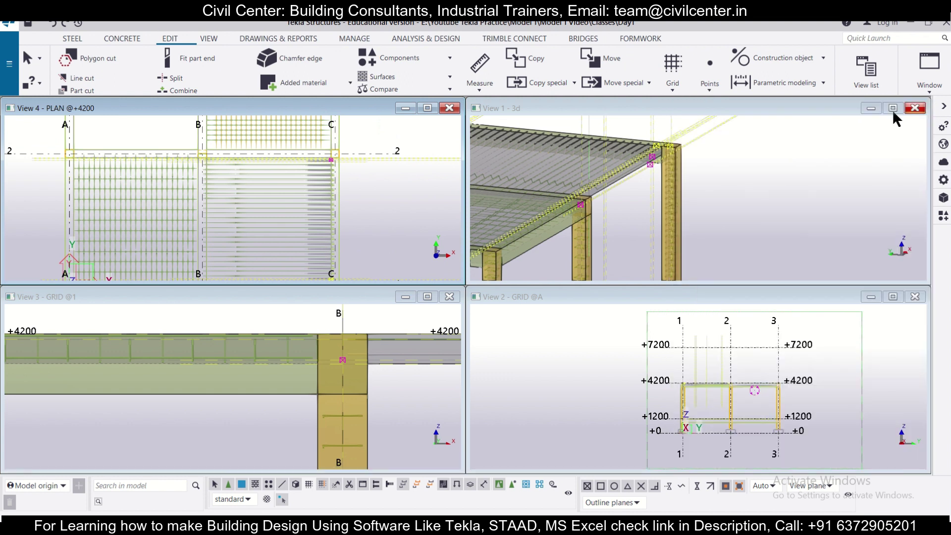
click(915, 297)
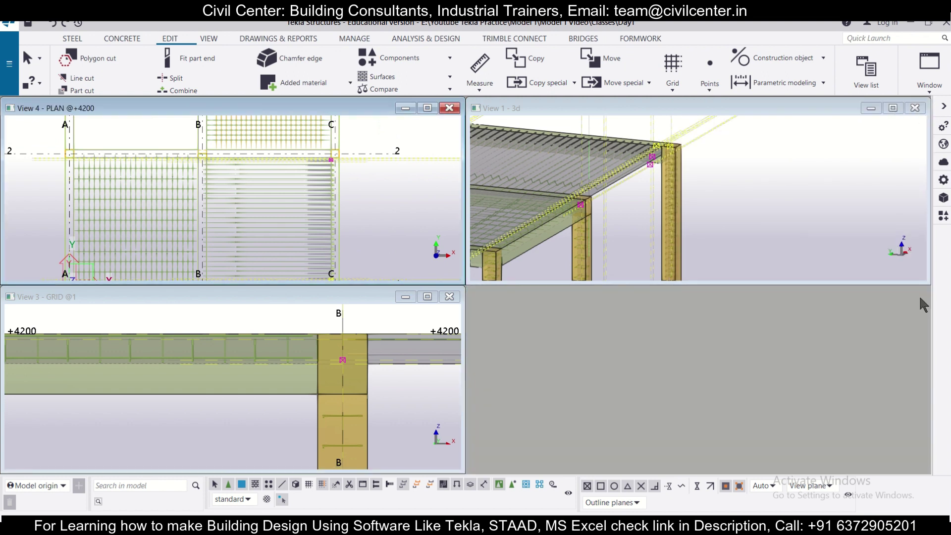
click(450, 297)
click(930, 74)
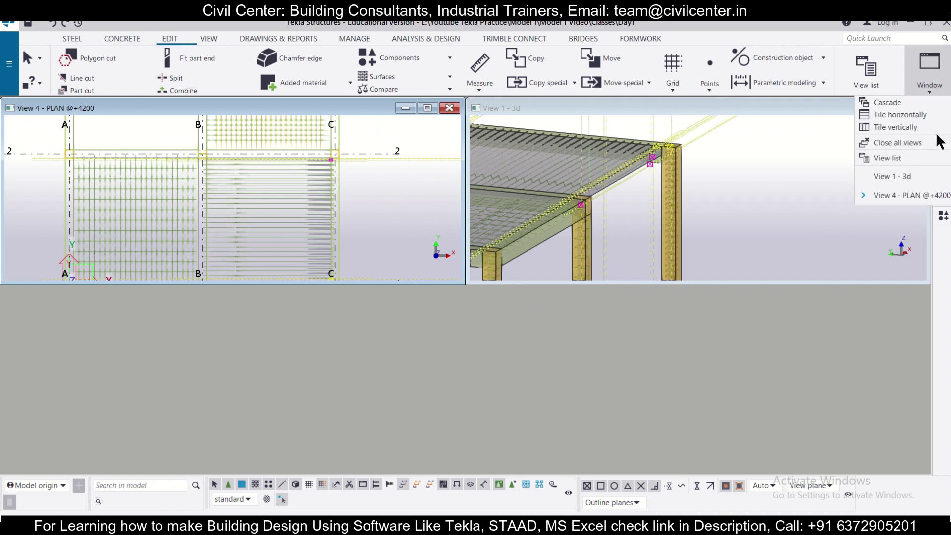
click(921, 127)
Examine the alternating cranked bars in the slab between grids B and C in the 3D view, checking their level against the slab
scroll(643, 214, down, 5)
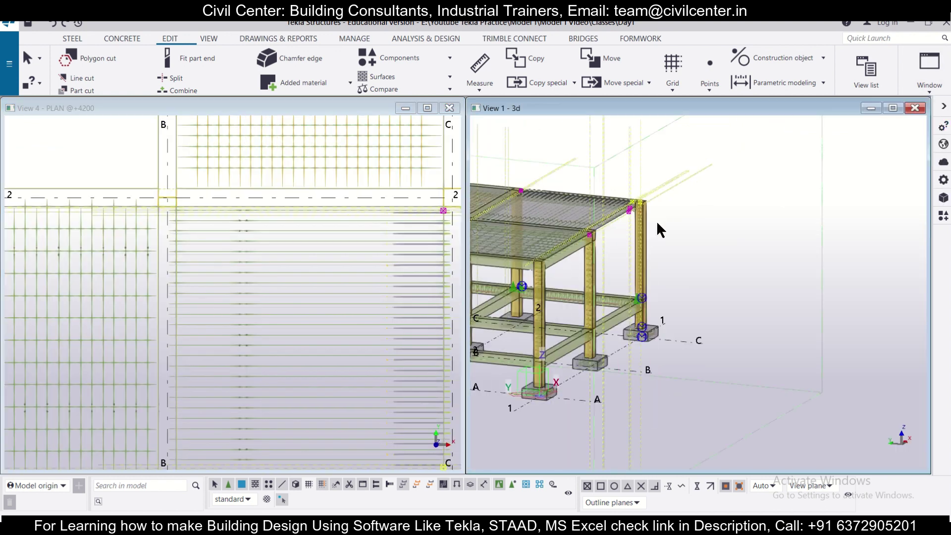
ctrl+middle_drag(792, 249, 765, 273)
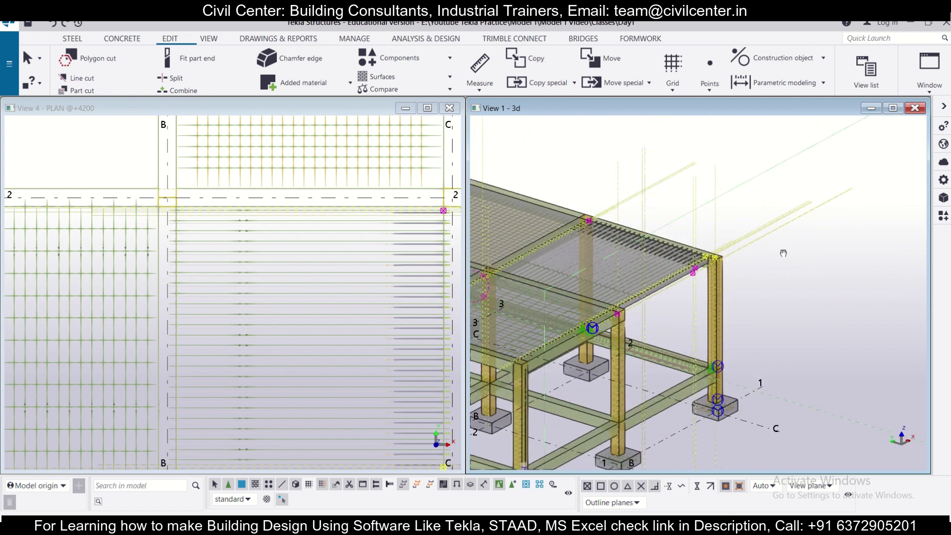
scroll(783, 253, up, 10)
mouse_move(794, 307)
ctrl+middle_down()
mouse_move(771, 286)
mouse_move(785, 293)
ctrl+middle_up()
scroll(808, 159, up, 2)
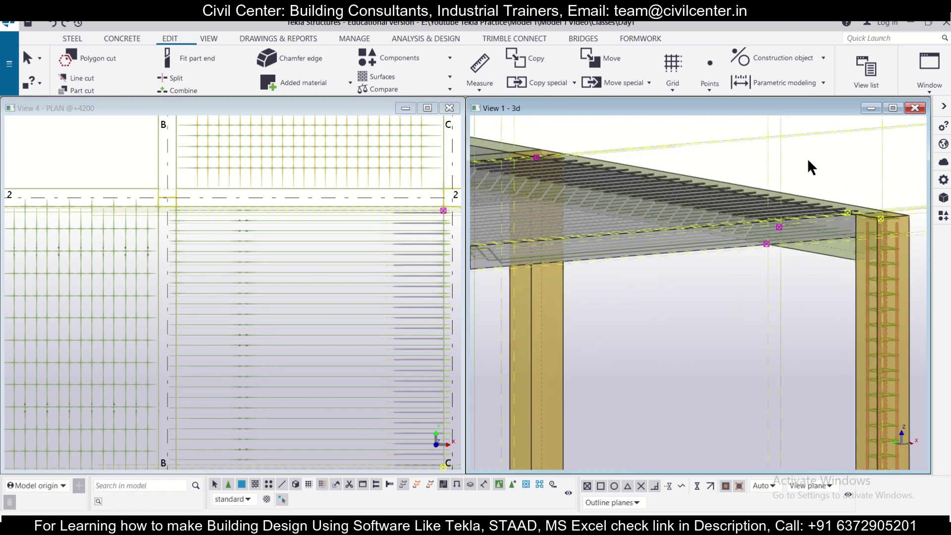
scroll(814, 174, up, 4)
scroll(834, 199, up, 2)
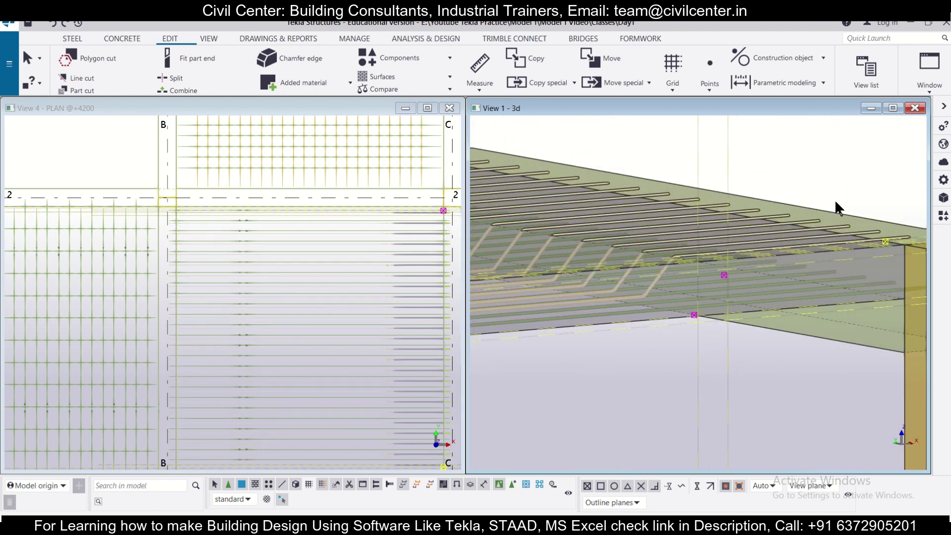
scroll(355, 244, down, 4)
click(929, 64)
click(782, 146)
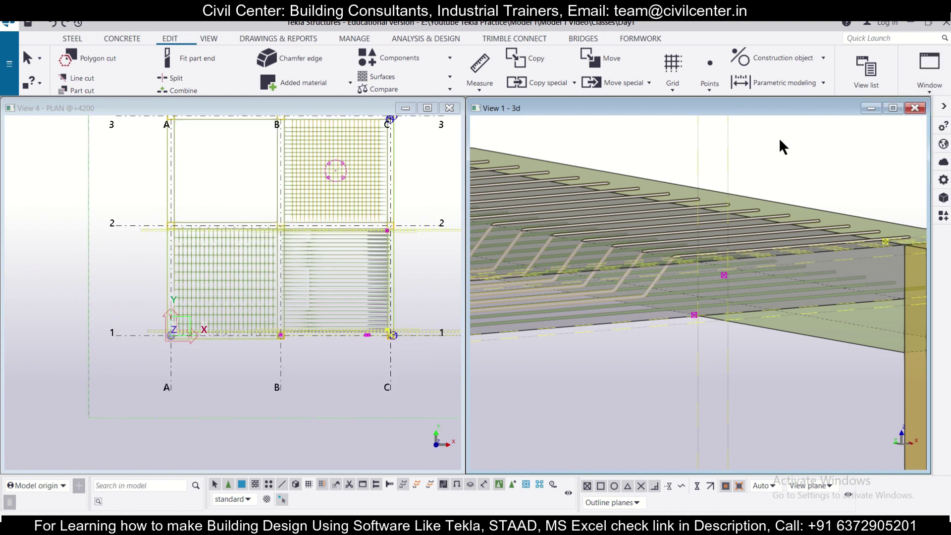
Replace the PLAN @+4200 view with the GRID @1 elevation and tile it vertically beside the 3D view
click(449, 108)
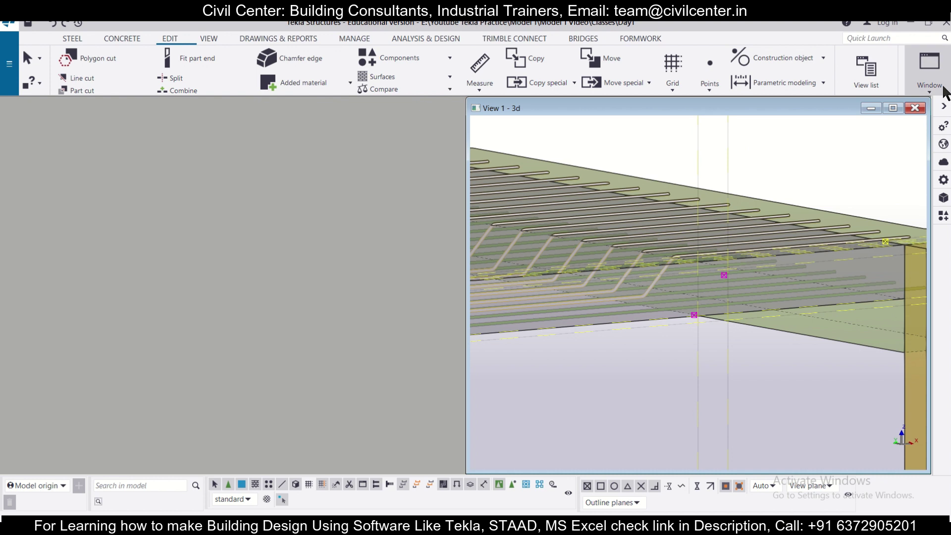
click(930, 67)
click(902, 156)
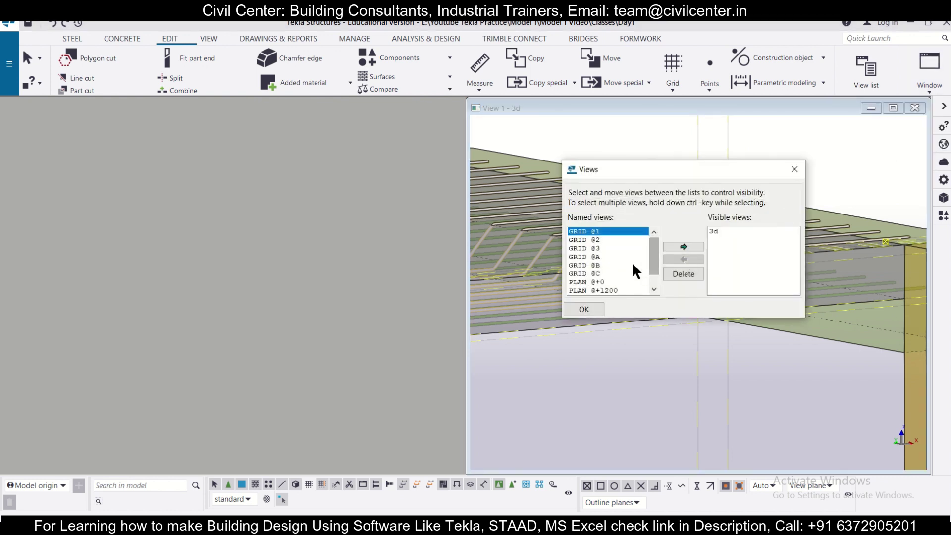
click(671, 246)
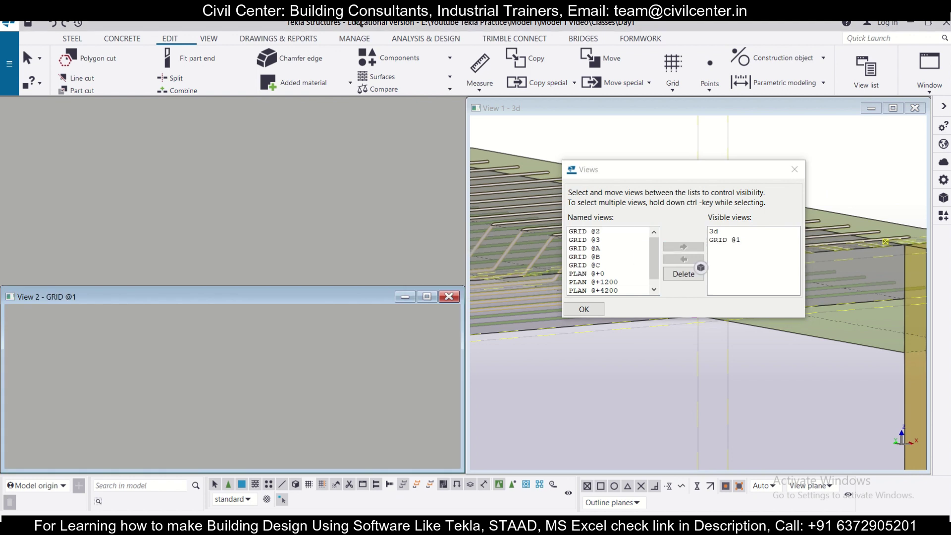
click(401, 38)
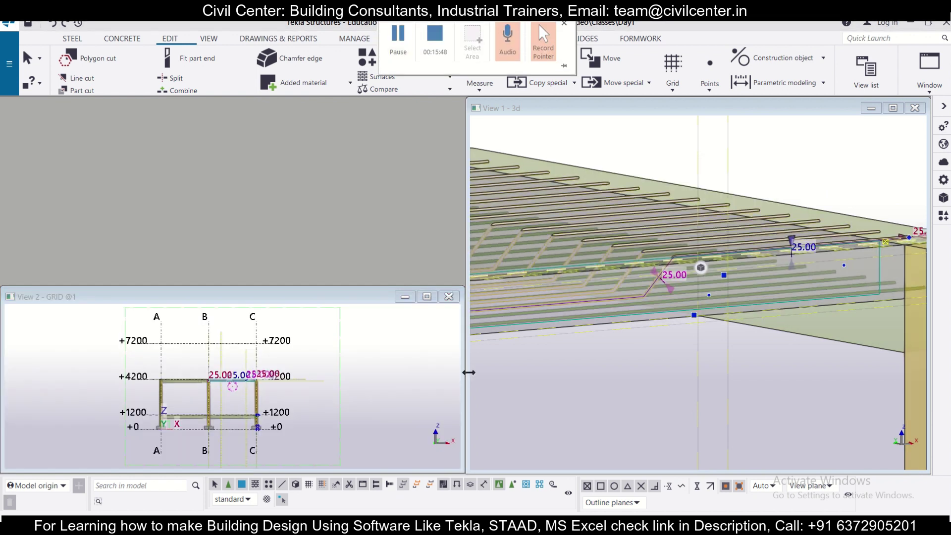
click(921, 83)
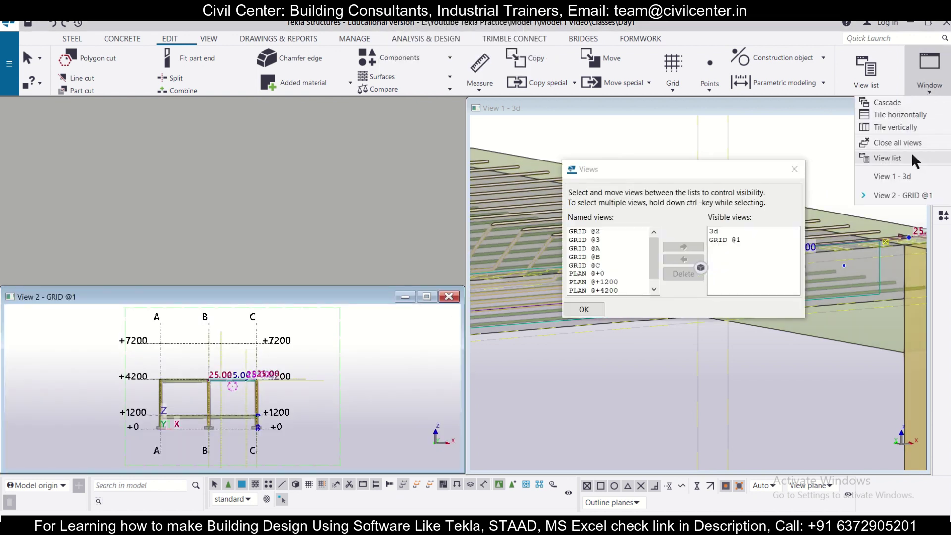
click(922, 125)
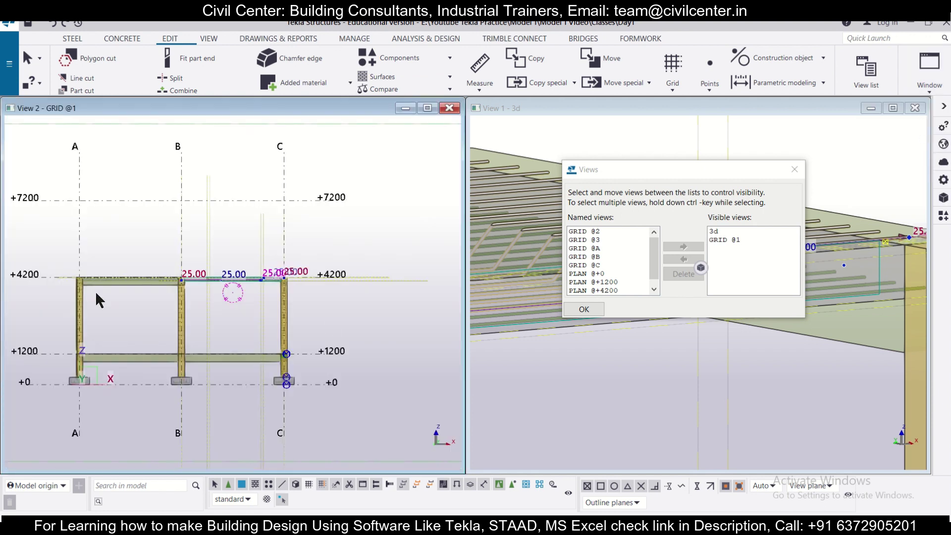
Examine the second cranked rebar group's raised end at the grid C column in the GRID @1 elevation, comparing it with the slab top
scroll(95, 290, up, 2)
scroll(343, 281, up, 3)
scroll(343, 275, up, 2)
middle_drag(371, 317, 181, 308)
scroll(383, 251, up, 2)
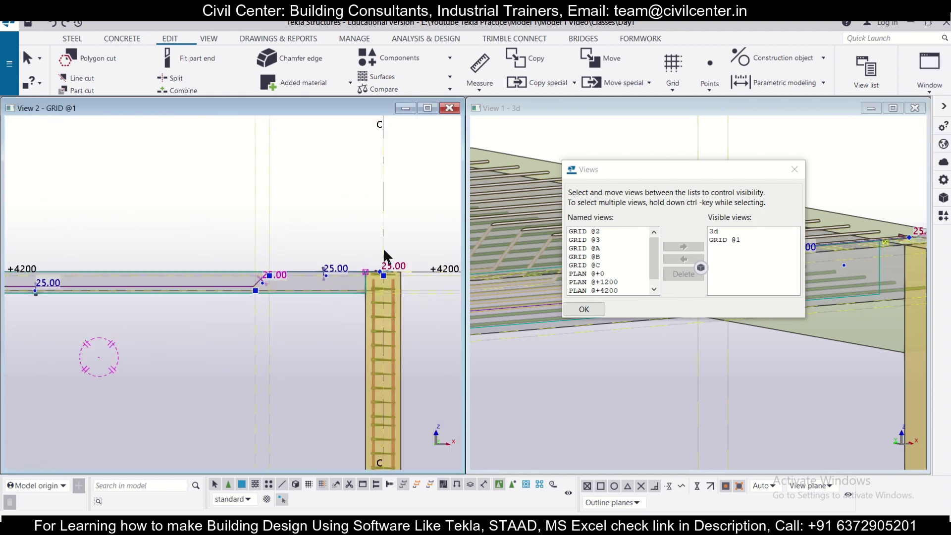
scroll(230, 286, up, 3)
scroll(234, 292, up, 3)
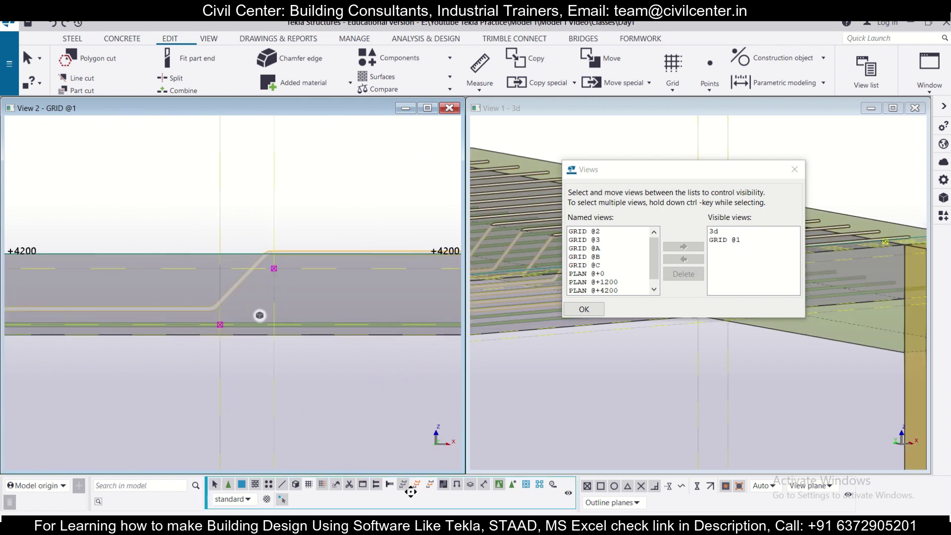
scroll(210, 317, down, 3)
scroll(418, 301, up, 3)
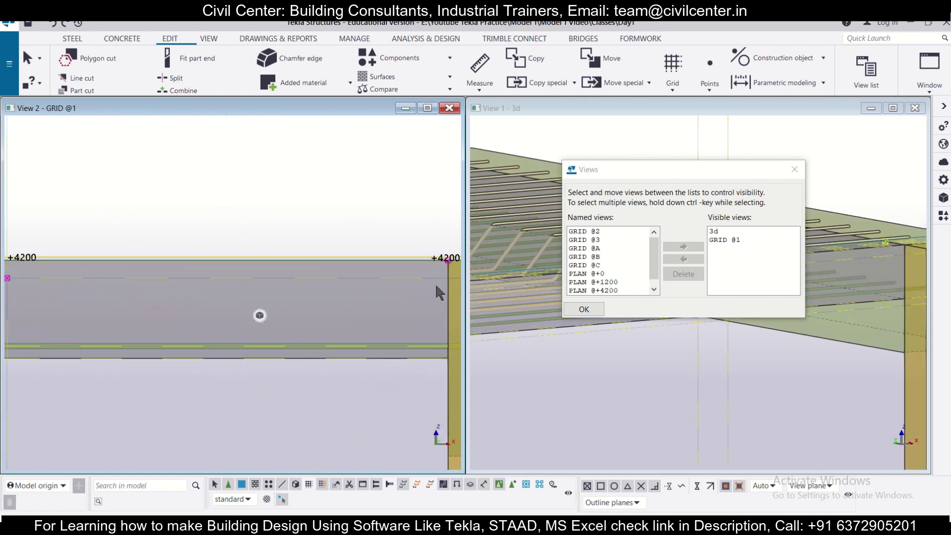
middle_drag(436, 286, 197, 290)
scroll(247, 273, up, 5)
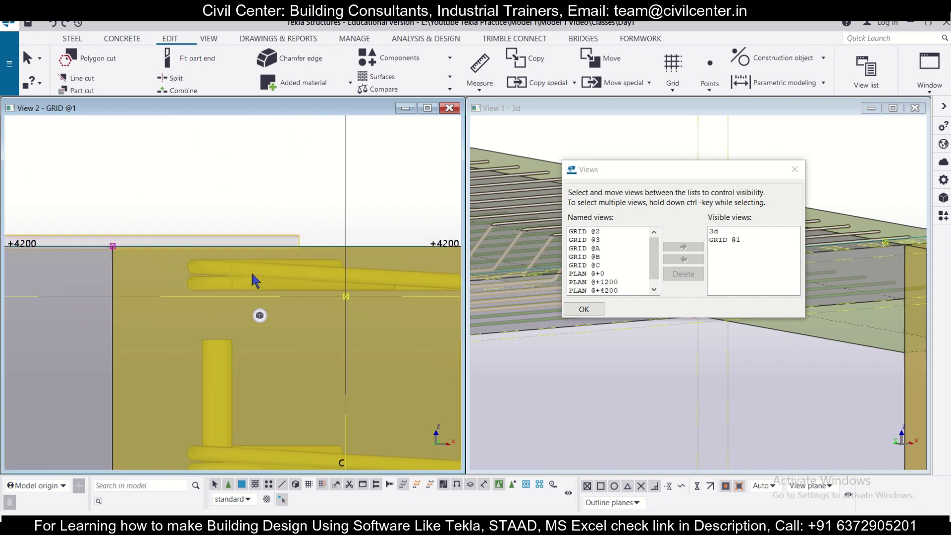
click(286, 238)
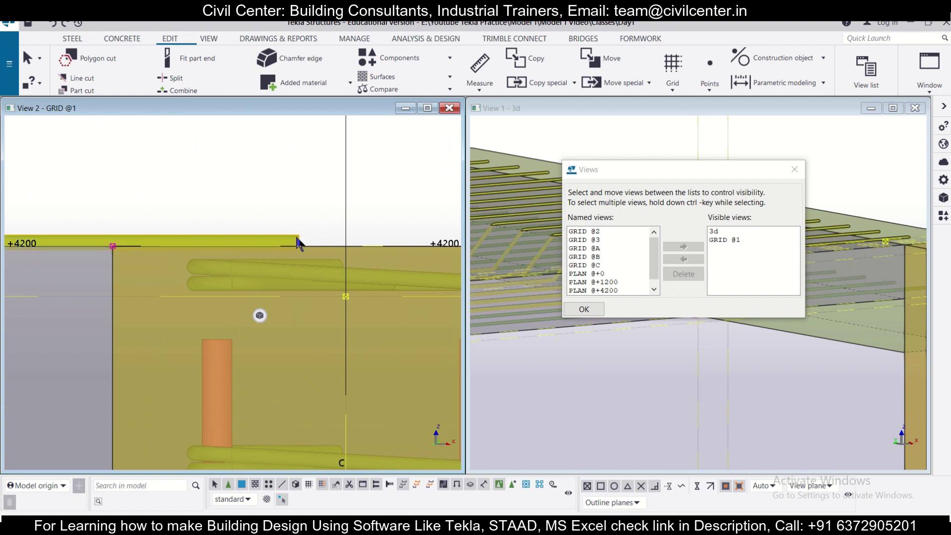
scroll(274, 208, down, 9)
scroll(74, 211, up, 4)
scroll(250, 225, down, 2)
Display the parts as wireframe in the GRID @1 elevation around the bar ends at the grid B column
middle_drag(239, 238, 357, 250)
middle_drag(149, 206, 333, 200)
middle_drag(62, 211, 300, 201)
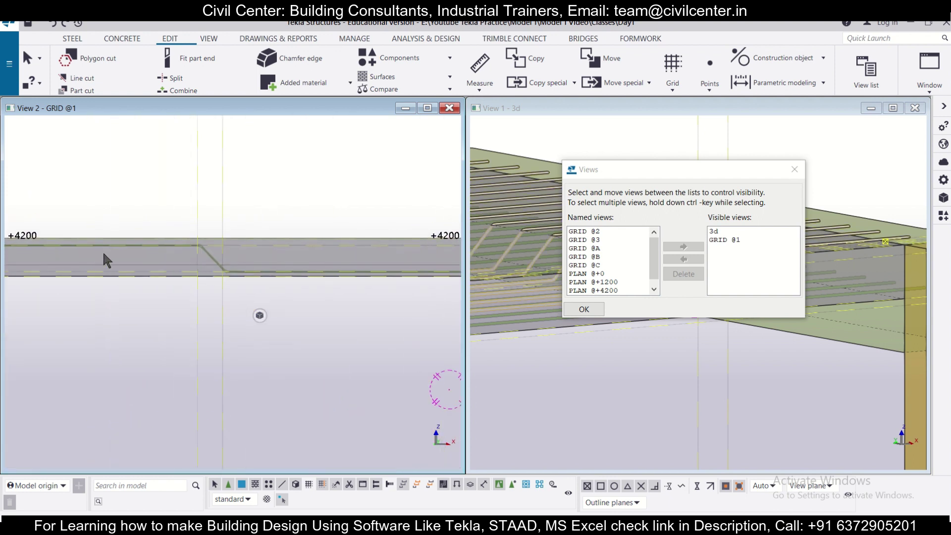
middle_drag(103, 251, 282, 235)
scroll(172, 237, up, 3)
scroll(179, 268, up, 2)
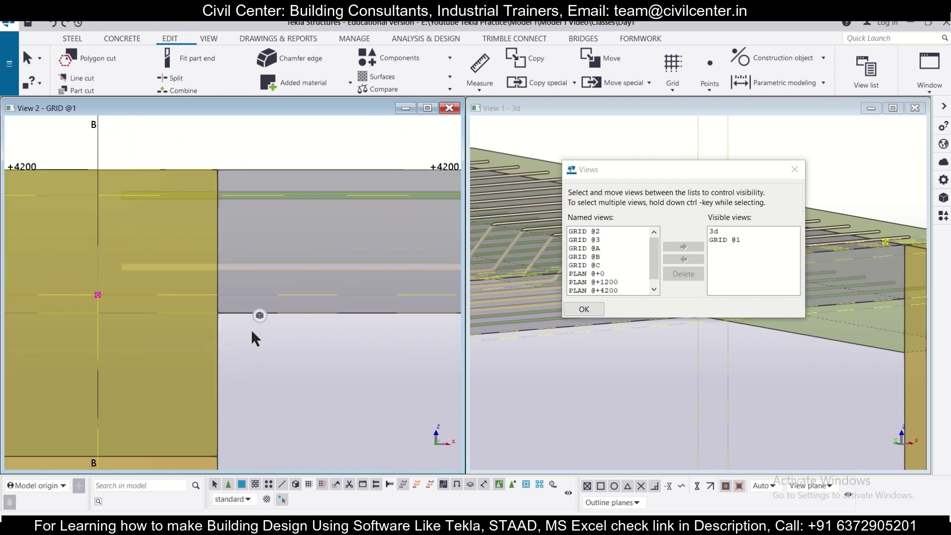
key(ctrl+1)
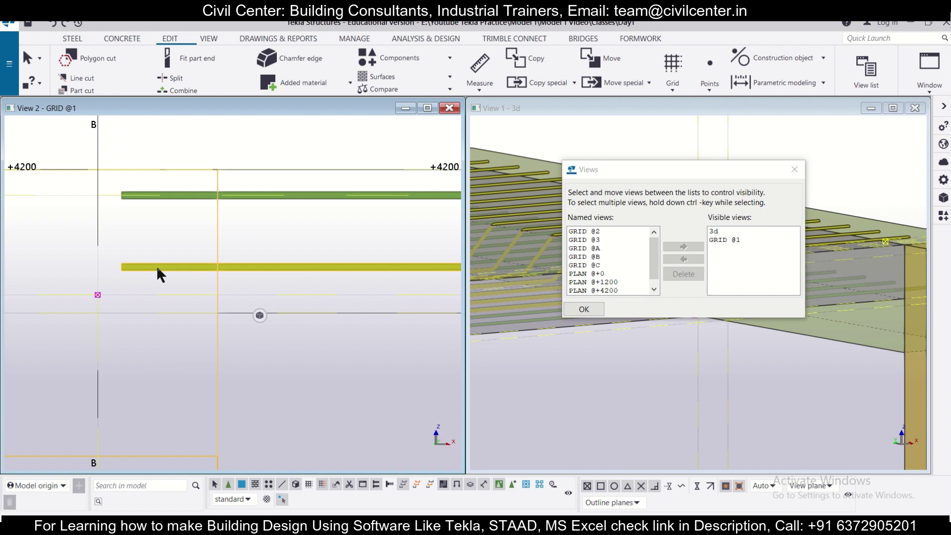
click(267, 352)
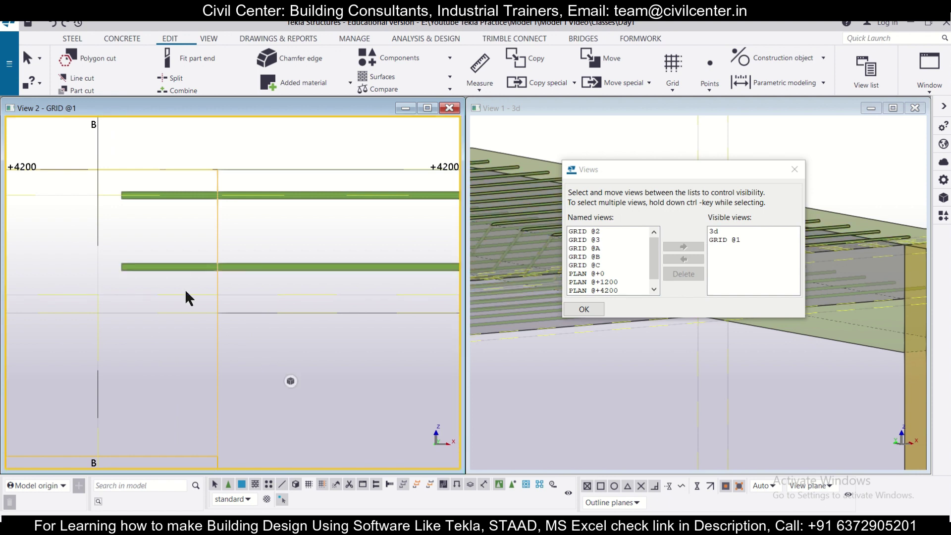
Move the second cranked rebar group straight down in the elevation, from its intersection with the grid B column face to the lower construction line
click(162, 268)
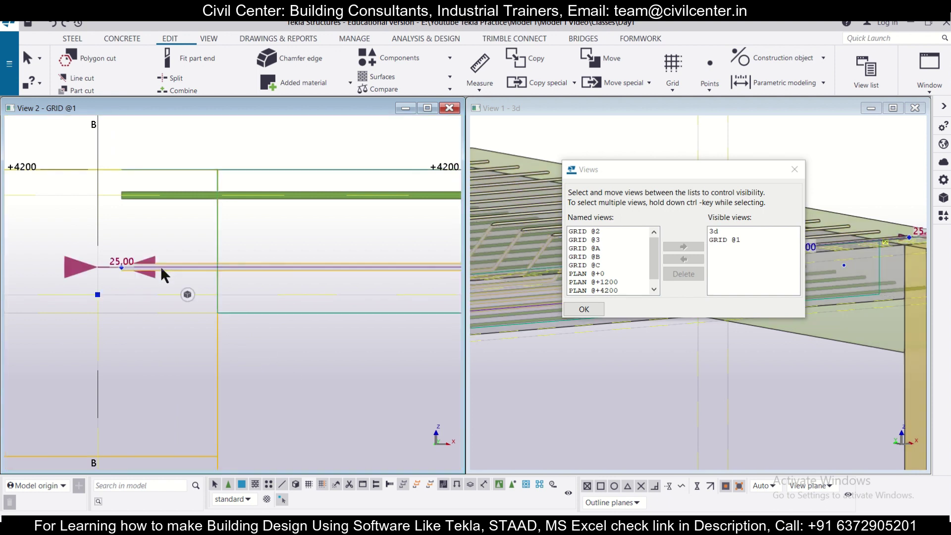
scroll(120, 270, up, 2)
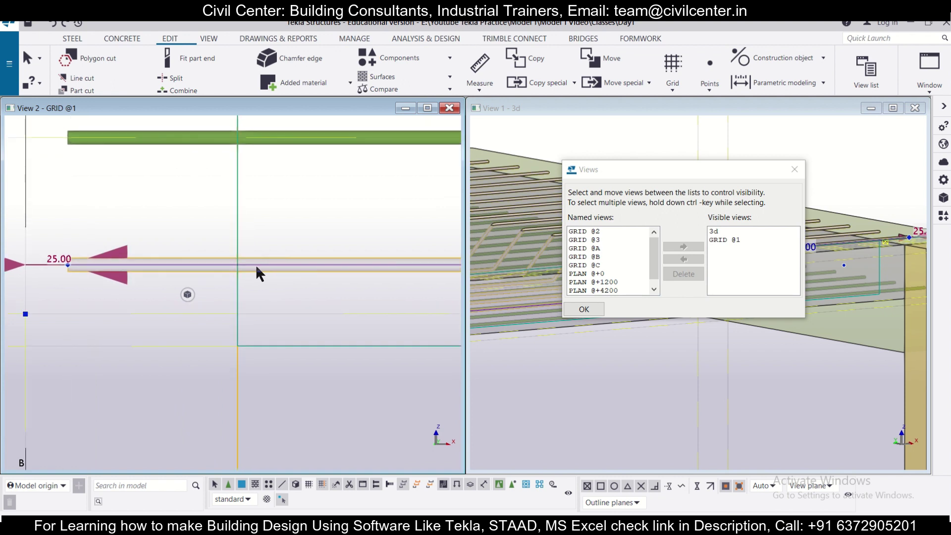
scroll(258, 265, down, 1)
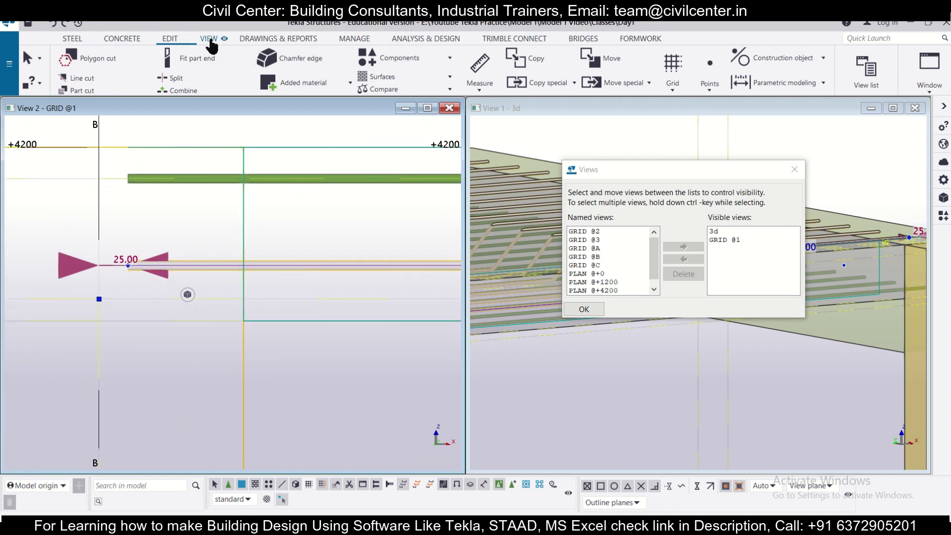
click(171, 40)
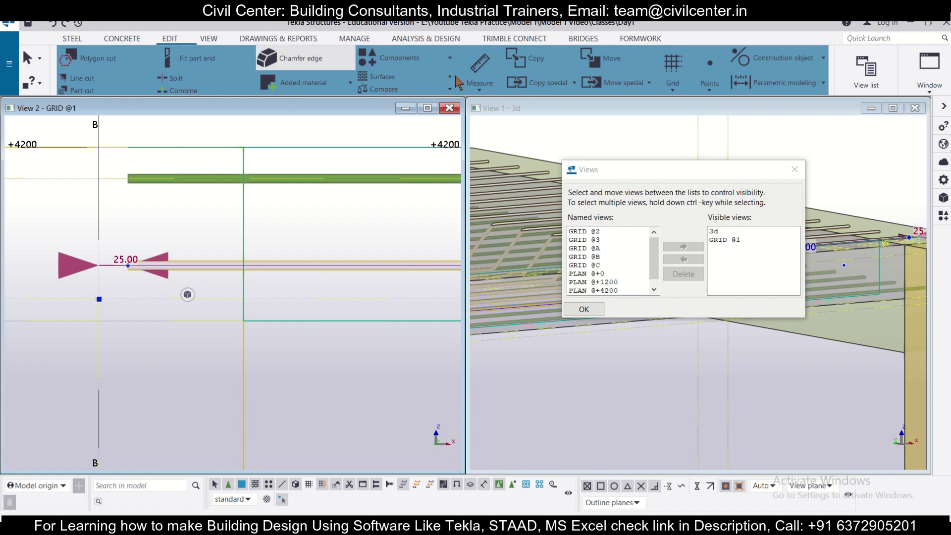
click(610, 60)
key(ctrl+m)
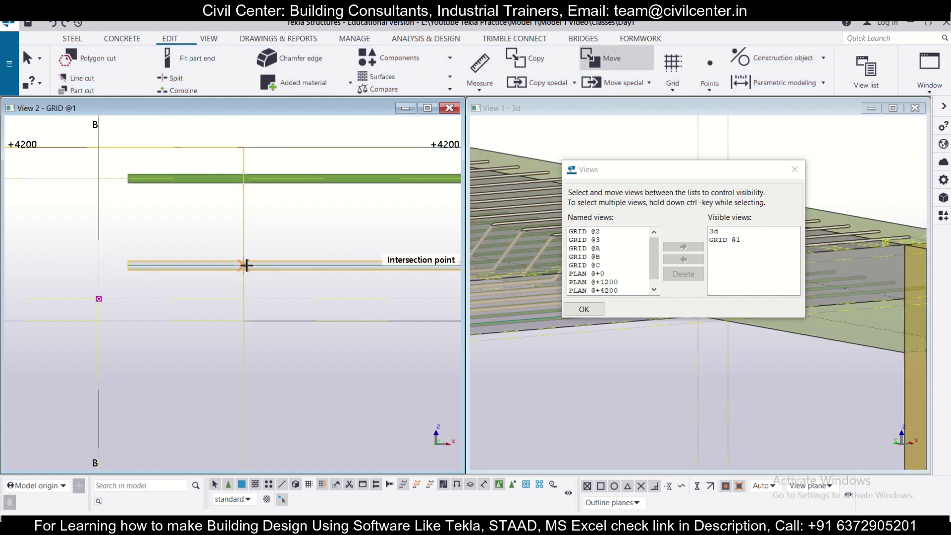
click(243, 264)
click(242, 297)
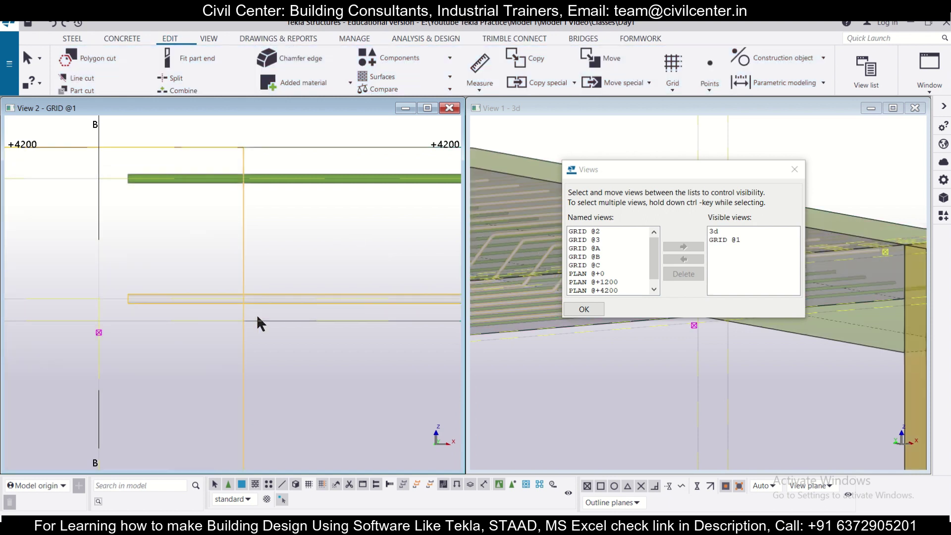
Check the moved group's crank and raised end at the grid C column in the GRID @1 elevation
scroll(184, 325, down, 2)
scroll(183, 319, down, 2)
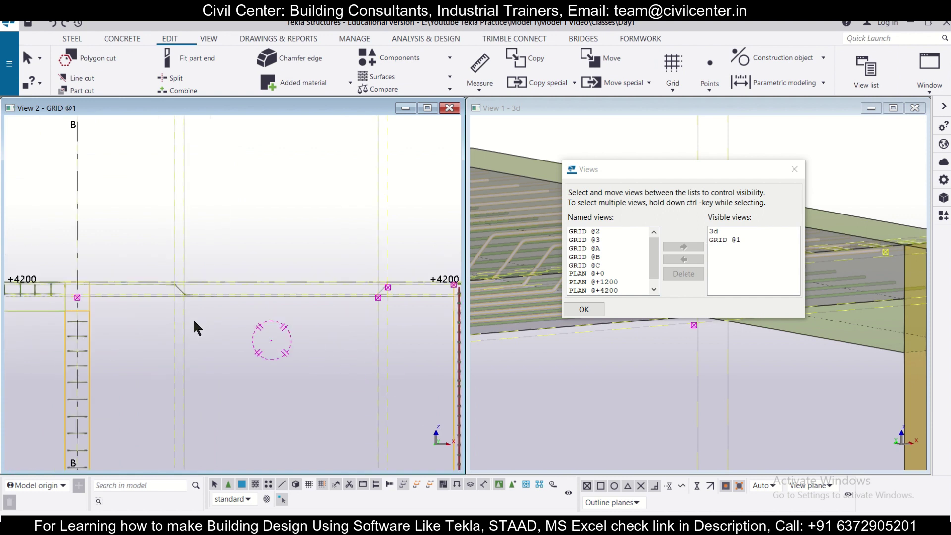
middle_drag(441, 296, 295, 266)
scroll(314, 251, up, 3)
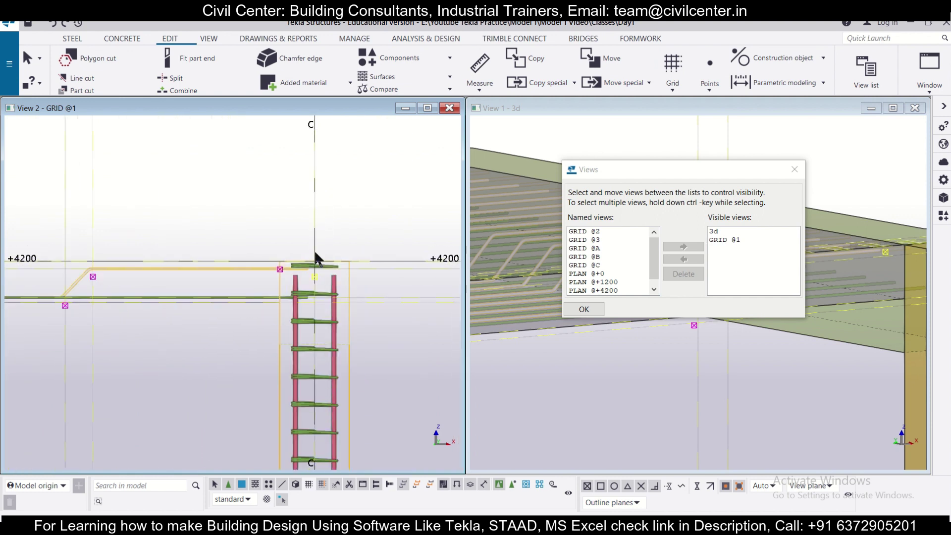
scroll(87, 302, up, 2)
scroll(106, 268, down, 4)
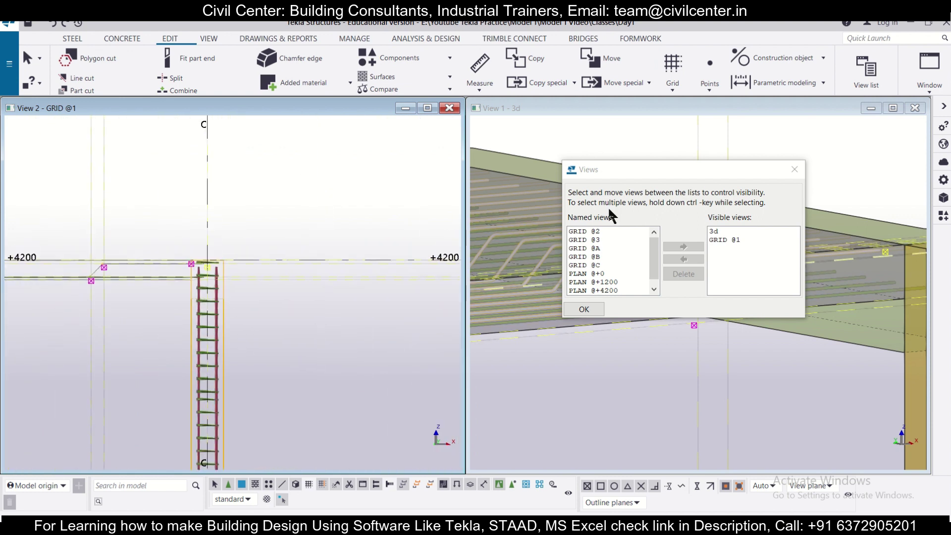
Close the view list and display the parts as wireframe in the 3D view of the slab and columns
click(794, 170)
scroll(647, 333, down, 4)
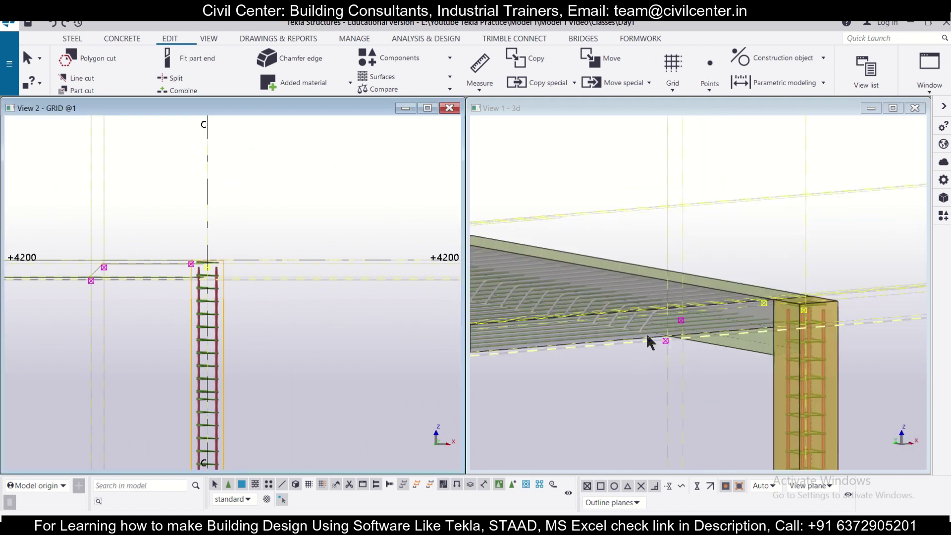
scroll(736, 271, up, 2)
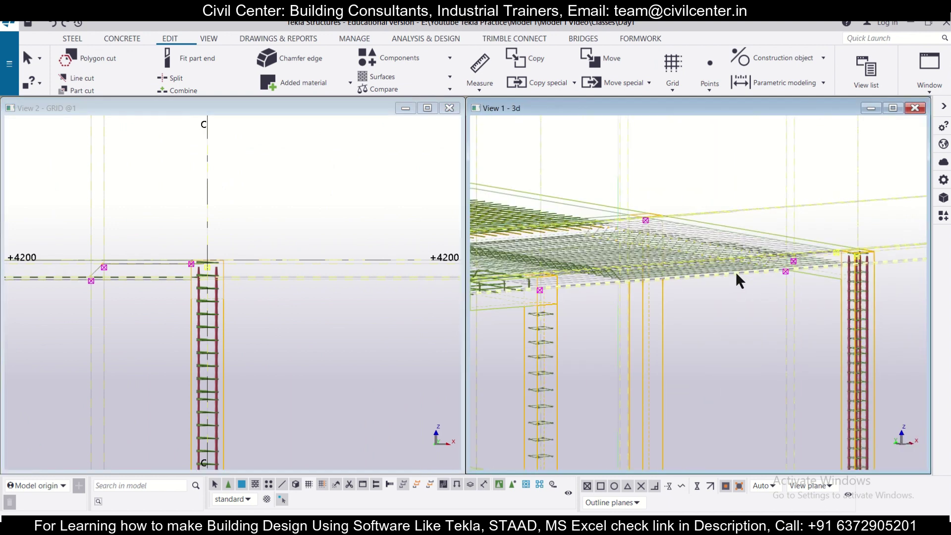
scroll(755, 290, down, 3)
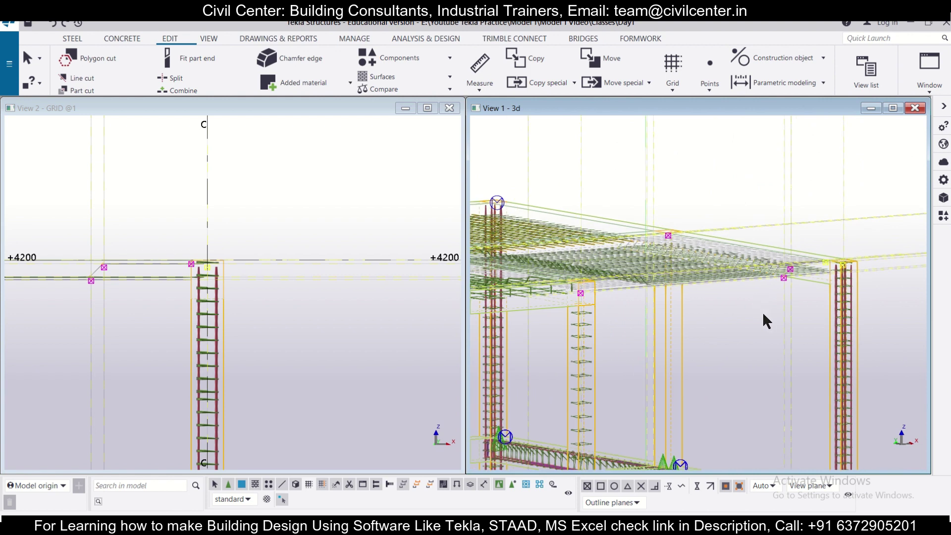
Compare the cranked slab bars in the 3D view with the typical slab details of section A-A in the structural drawing PDF
scroll(764, 314, down, 3)
ctrl+middle_drag(763, 314, 759, 351)
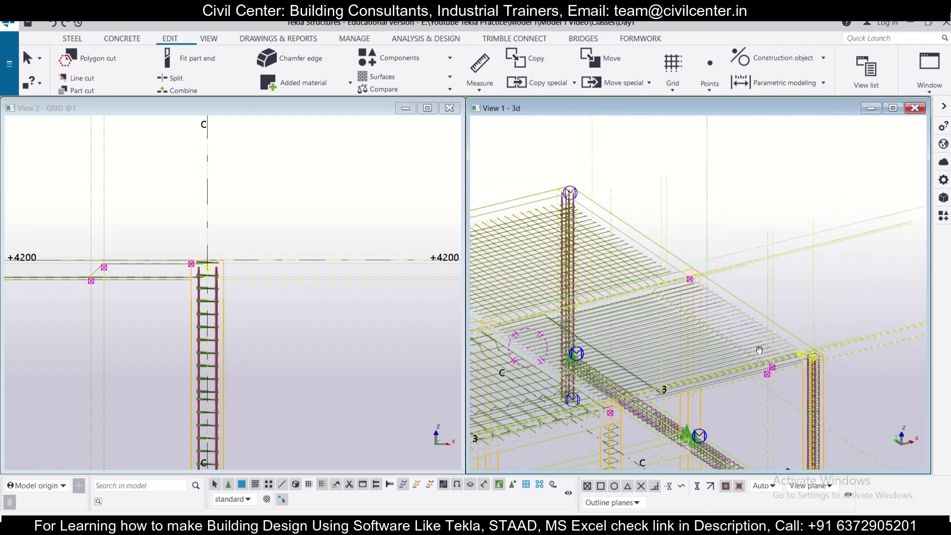
scroll(760, 331, up, 5)
ctrl+middle_drag(780, 302, 704, 361)
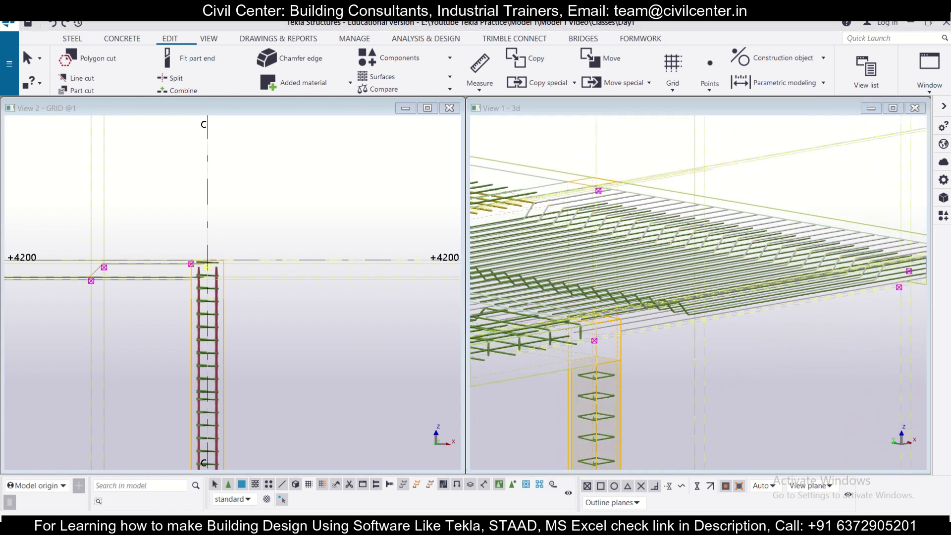
key(alt+Tab)
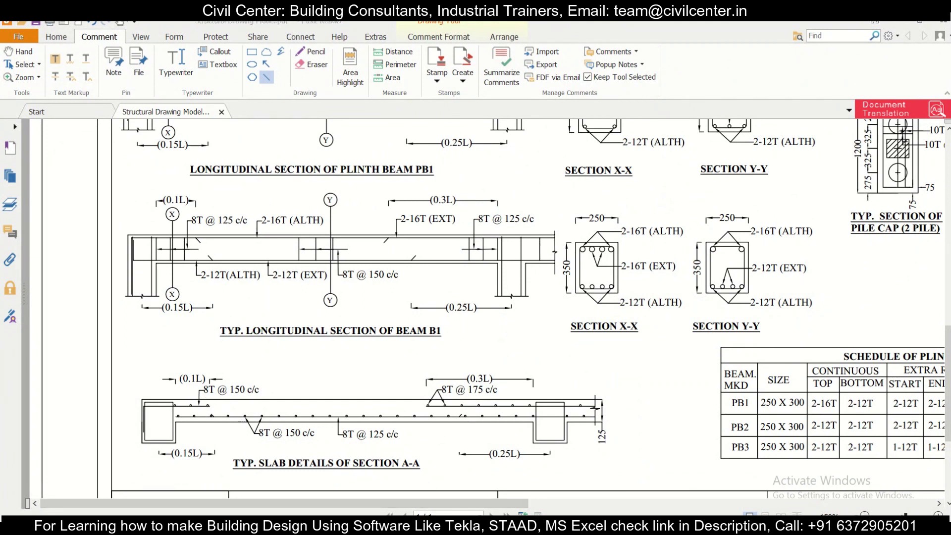
key(alt+Tab)
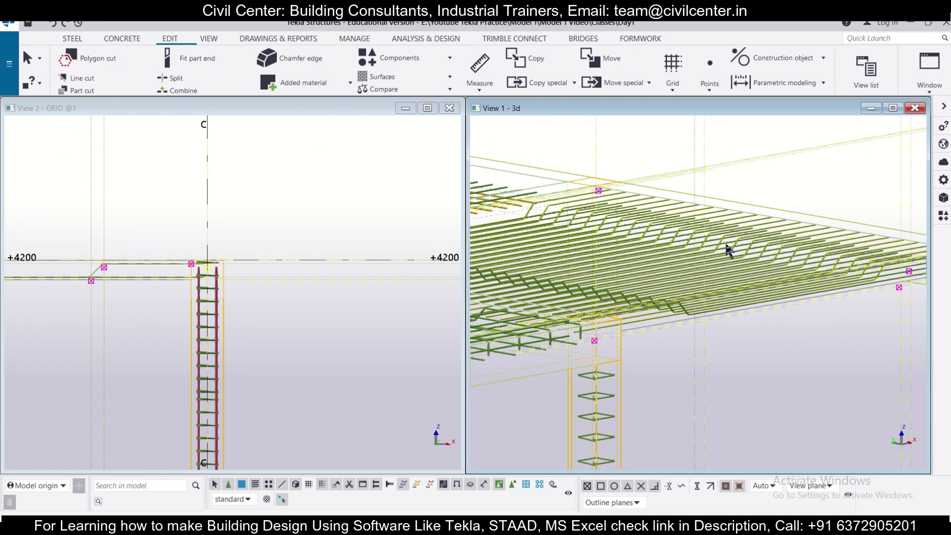
Inspect the opposing cranks of both slab rebar groups from several angles in the 3D view
scroll(727, 250, down, 3)
scroll(783, 347, down, 3)
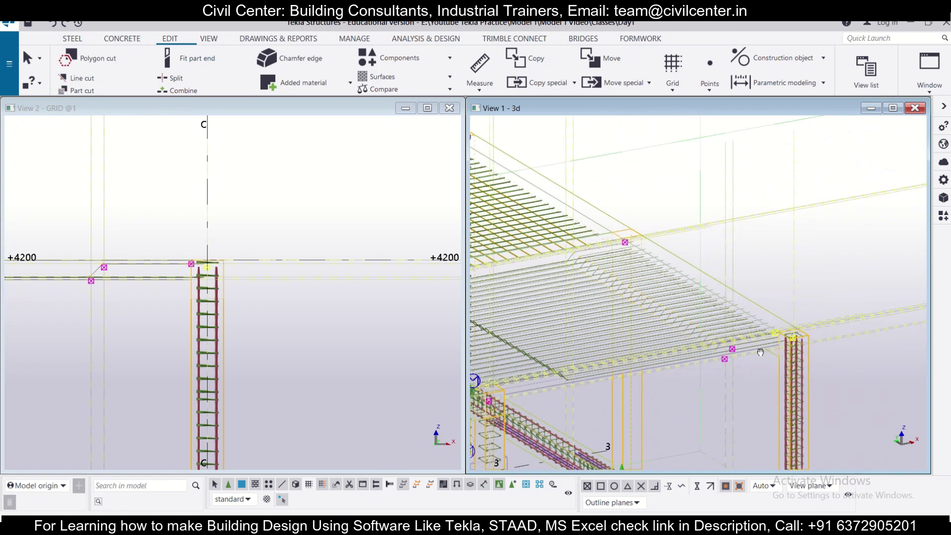
scroll(753, 349, up, 5)
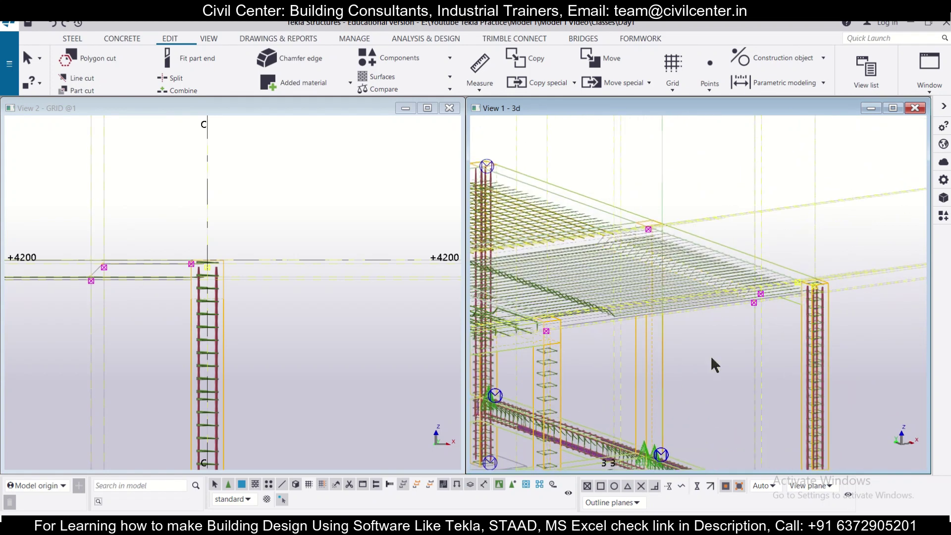
ctrl+middle_drag(800, 267, 869, 293)
scroll(758, 302, down, 1)
ctrl+middle_drag(870, 293, 778, 324)
scroll(699, 330, down, 2)
scroll(699, 303, up, 4)
scroll(650, 316, up, 2)
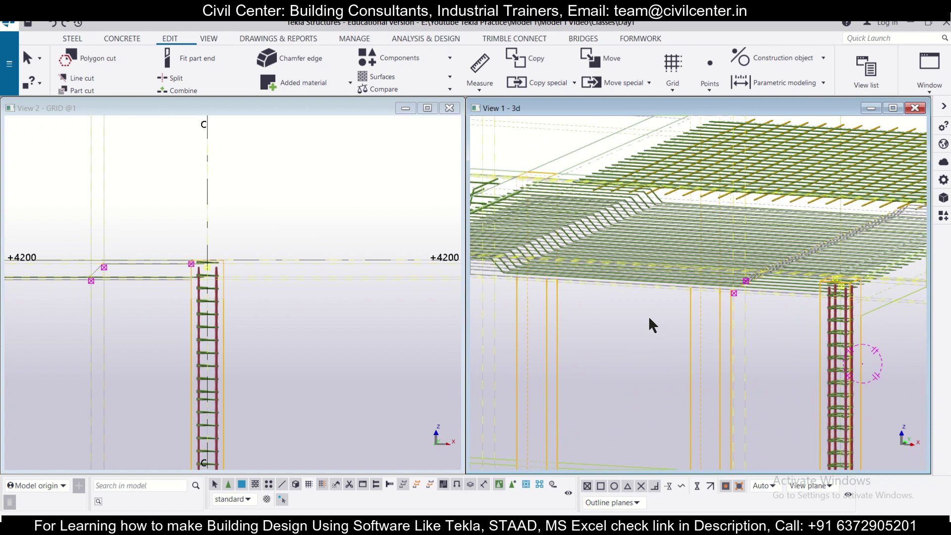
scroll(649, 316, up, 3)
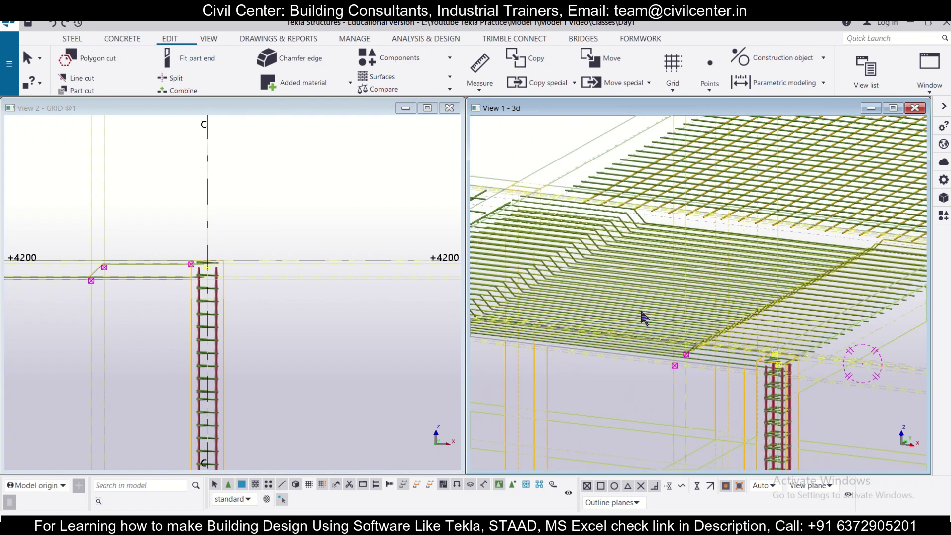
Close the GRID @1 elevation and maximize the 3D view of the slab reinforcement
click(449, 108)
click(893, 108)
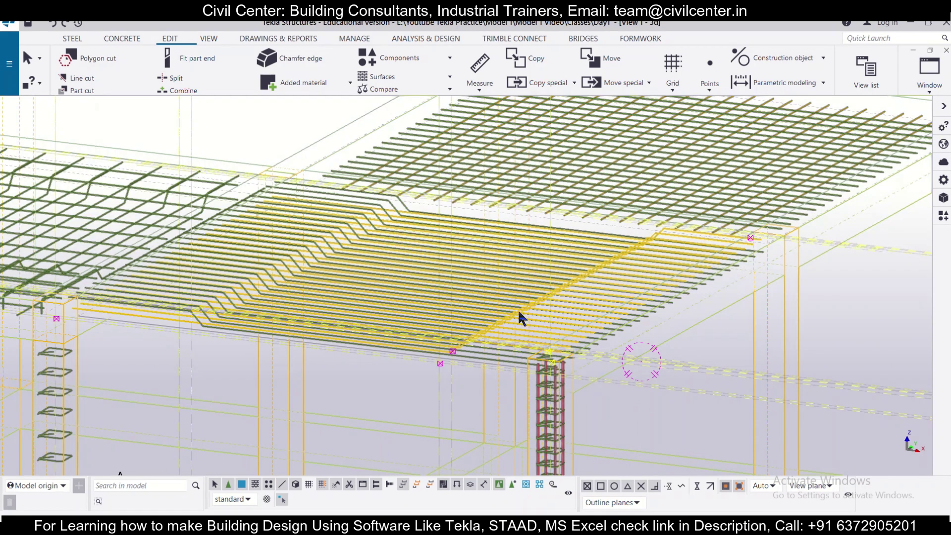
scroll(467, 381, down, 3)
mouse_move(453, 385)
ctrl+middle_down()
mouse_move(465, 367)
mouse_move(450, 380)
ctrl+middle_up()
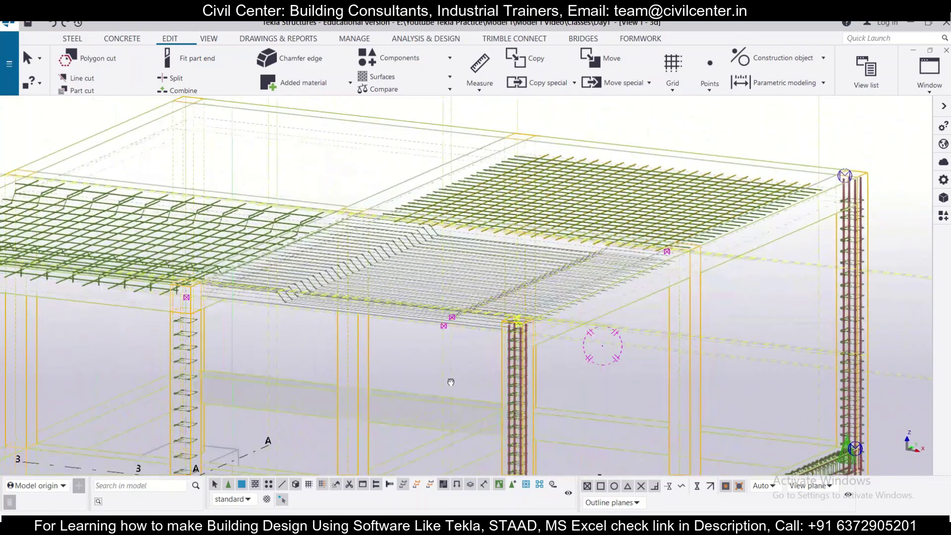
Examine the alternating raised bar ends near the column and slab edge beam in 3D, and clear the rebar group selection
scroll(621, 308, up, 2)
scroll(625, 304, up, 5)
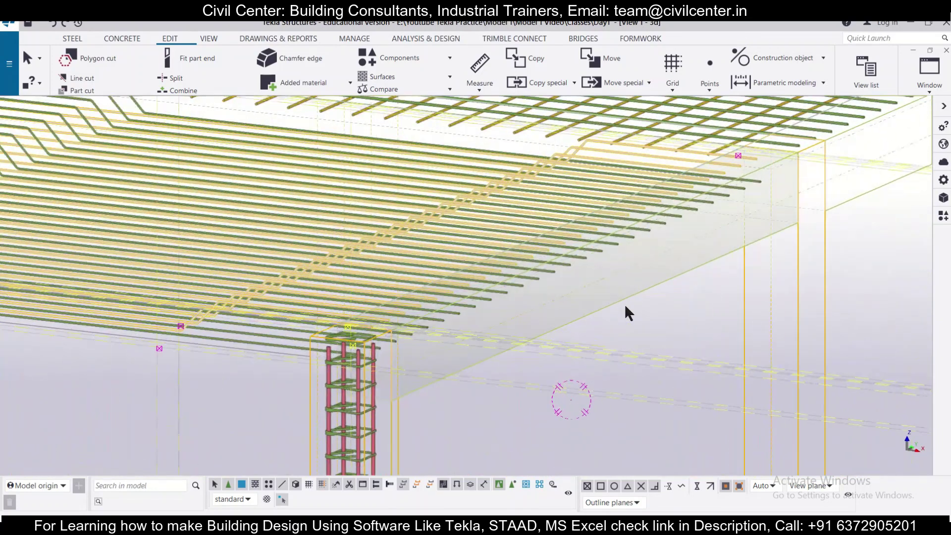
scroll(625, 304, down, 4)
scroll(641, 291, down, 2)
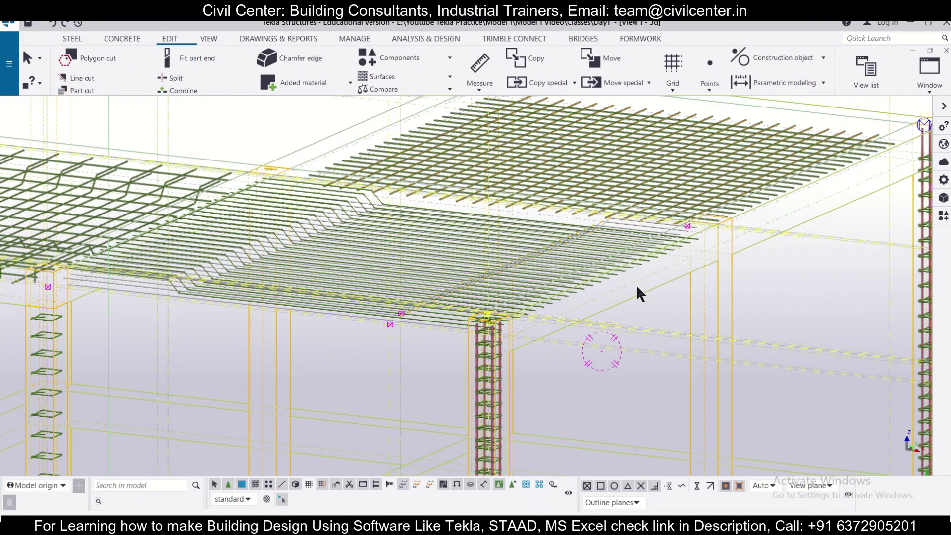
scroll(637, 286, up, 1)
mouse_move(347, 372)
ctrl+middle_down()
mouse_move(456, 374)
mouse_move(363, 374)
ctrl+middle_up()
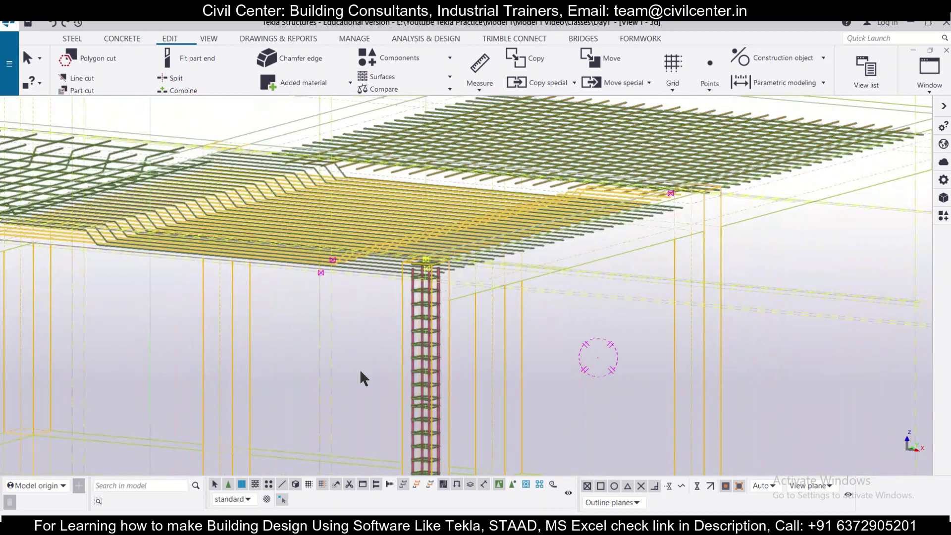
scroll(360, 372, up, 1)
click(375, 338)
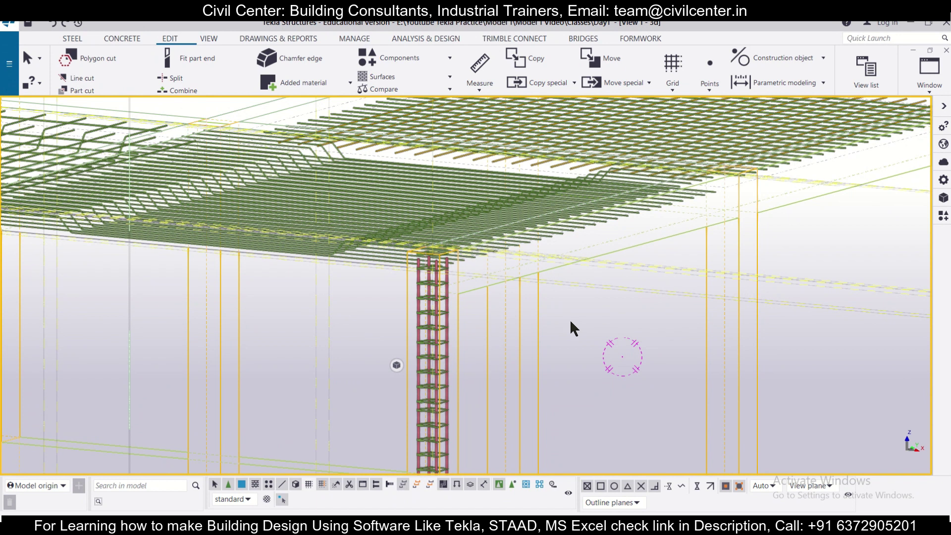
scroll(289, 348, down, 1)
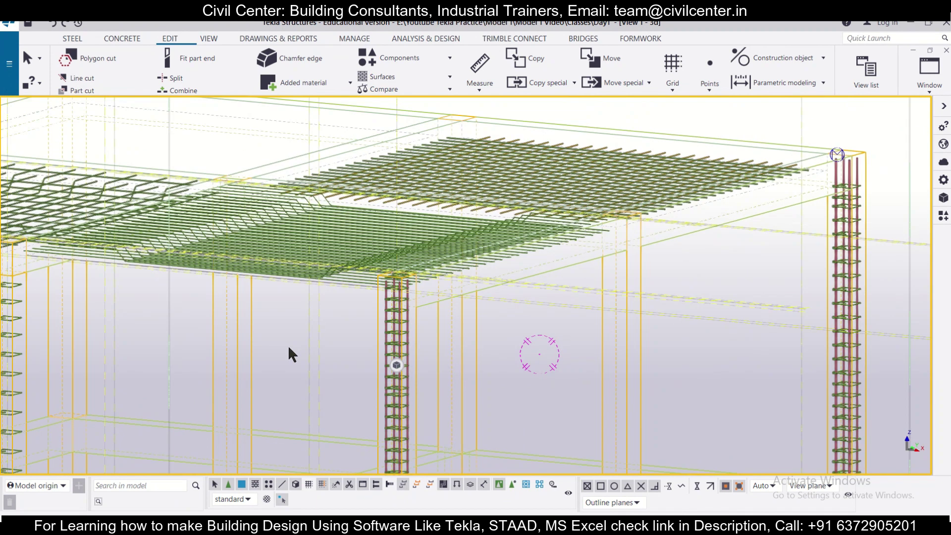